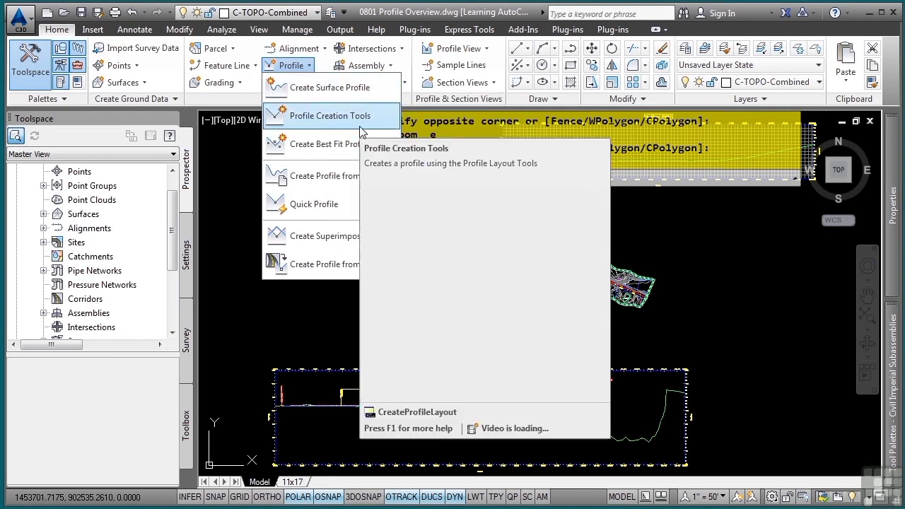
Expand the Centerline Alignments to examine the profiles listed under US-100(ex) and Bypass 1
click(395, 312)
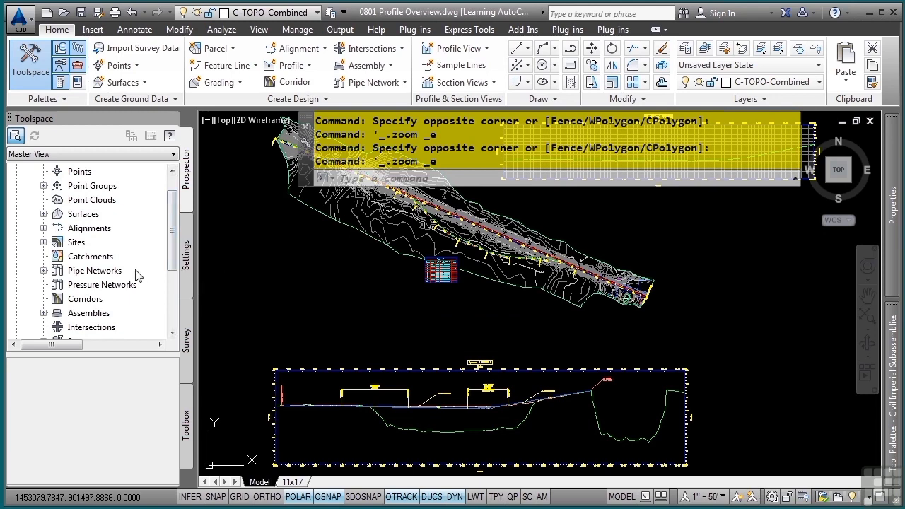
scroll(118, 248, up, 1)
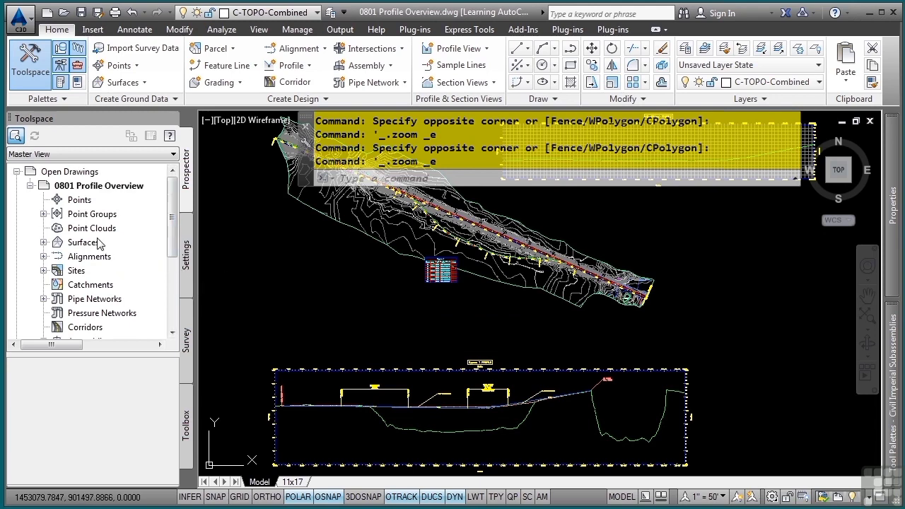
click(43, 256)
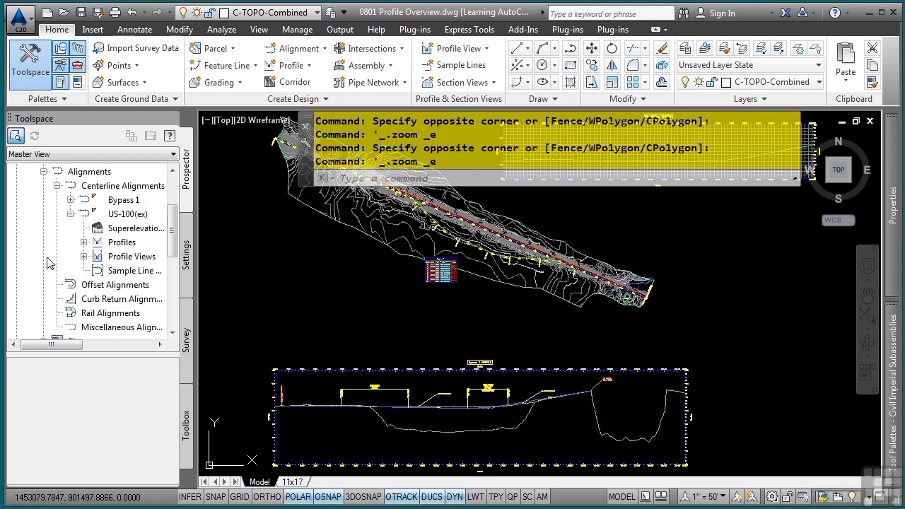
click(84, 241)
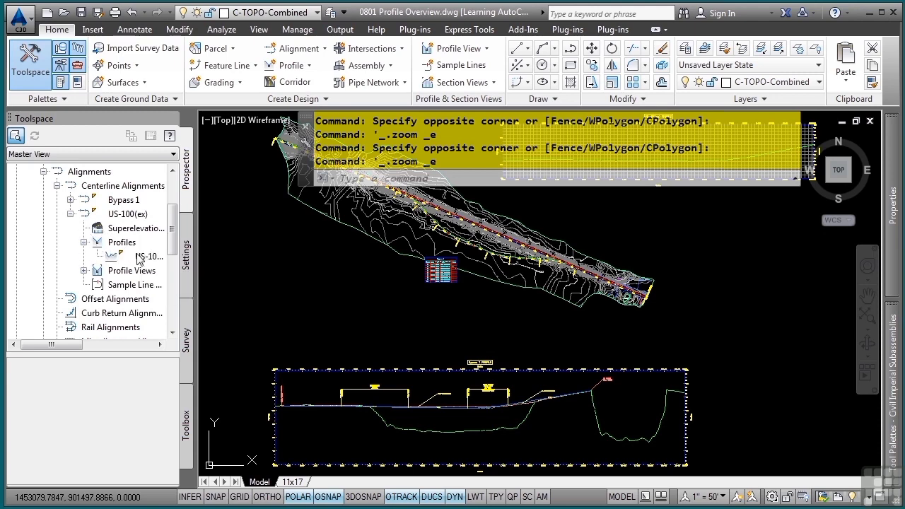
click(70, 200)
click(84, 228)
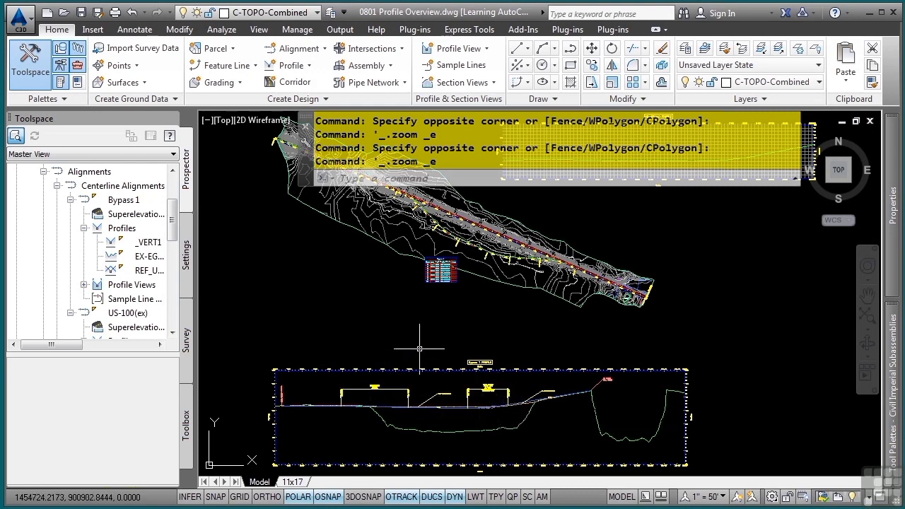
mouse_move(418, 349)
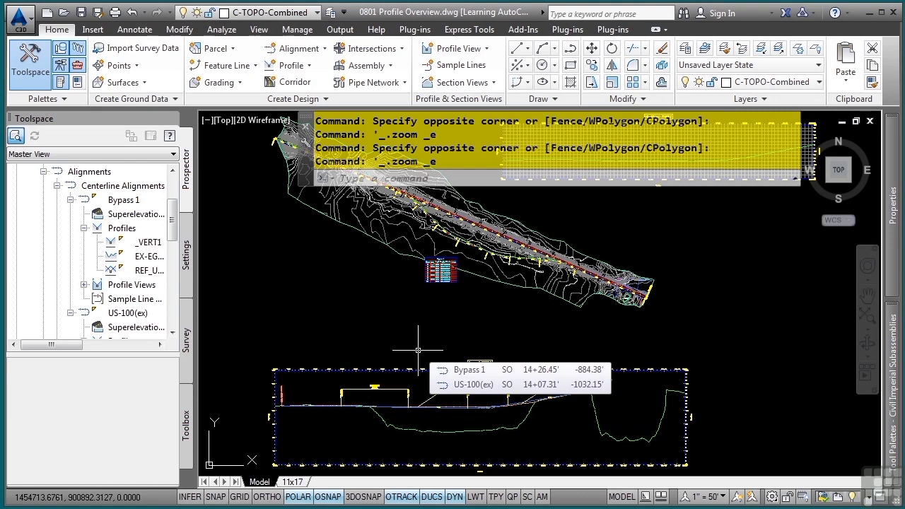
mouse_move(342, 349)
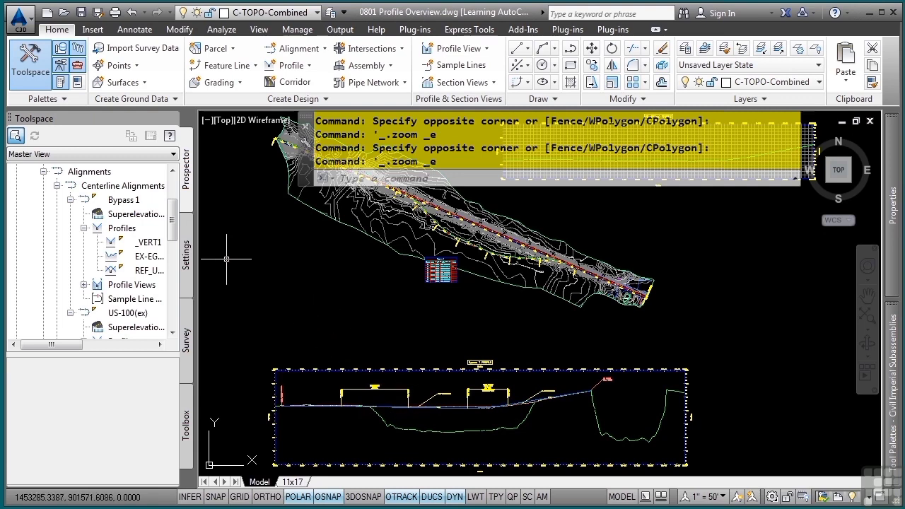
Expand the Profile collection in the drawing settings and examine the profile lines and labels in the Bypass 1 profile view
click(187, 258)
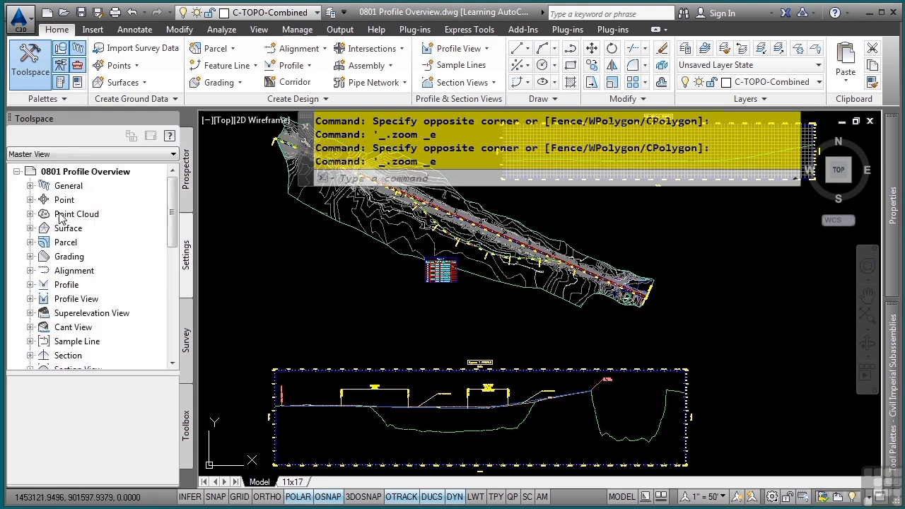
scroll(83, 270, down, 1)
click(30, 241)
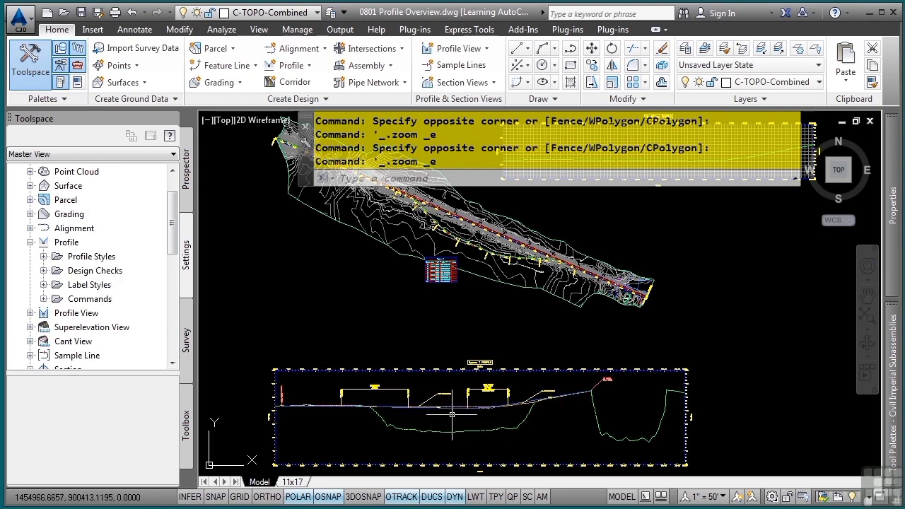
scroll(452, 415, up, 6)
middle_drag(441, 390, 376, 379)
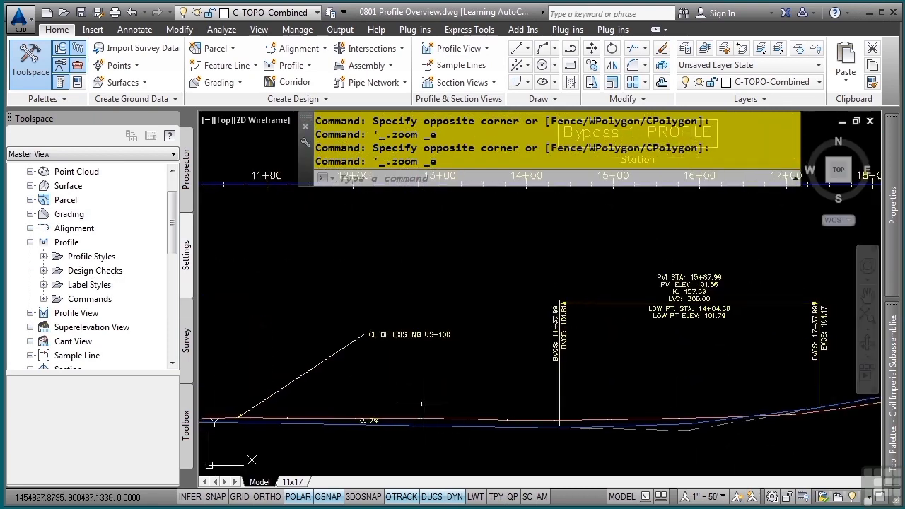
mouse_move(434, 419)
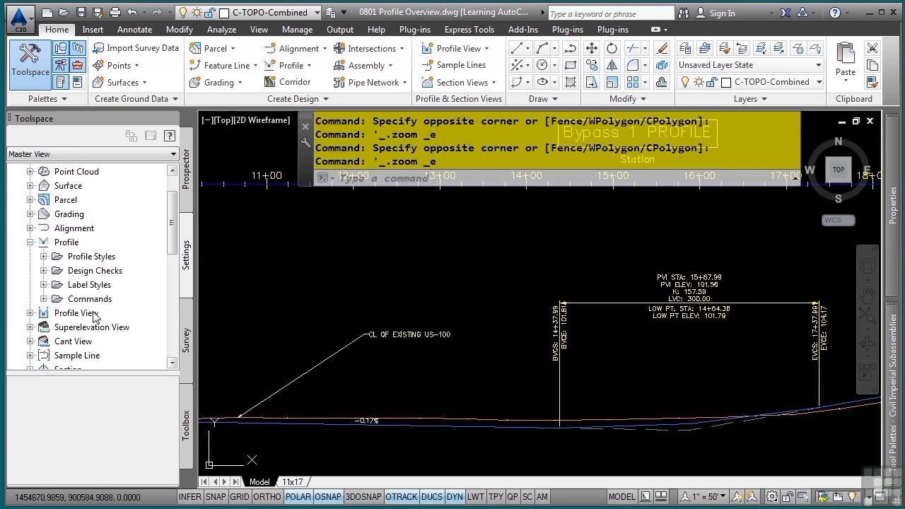
Expand the Profile View settings in place of the Profile settings and examine the title, station and elevation axes of the Bypass 1 profile view
click(30, 243)
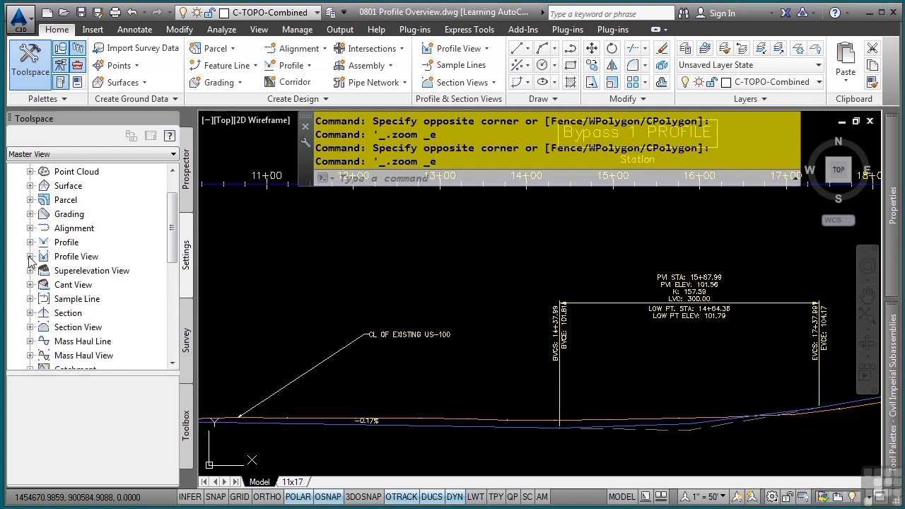
click(30, 257)
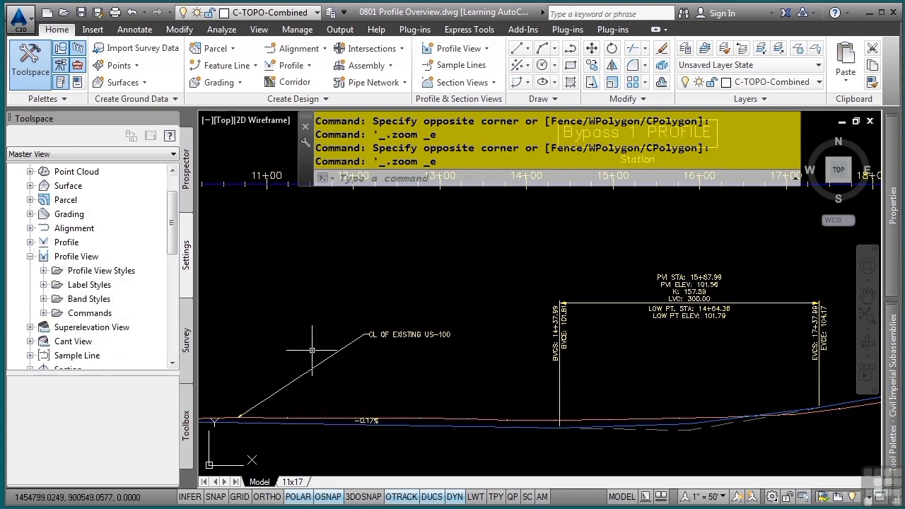
scroll(367, 375, down, 3)
mouse_move(386, 335)
middle_down()
mouse_move(374, 302)
mouse_move(358, 299)
mouse_move(461, 320)
middle_up()
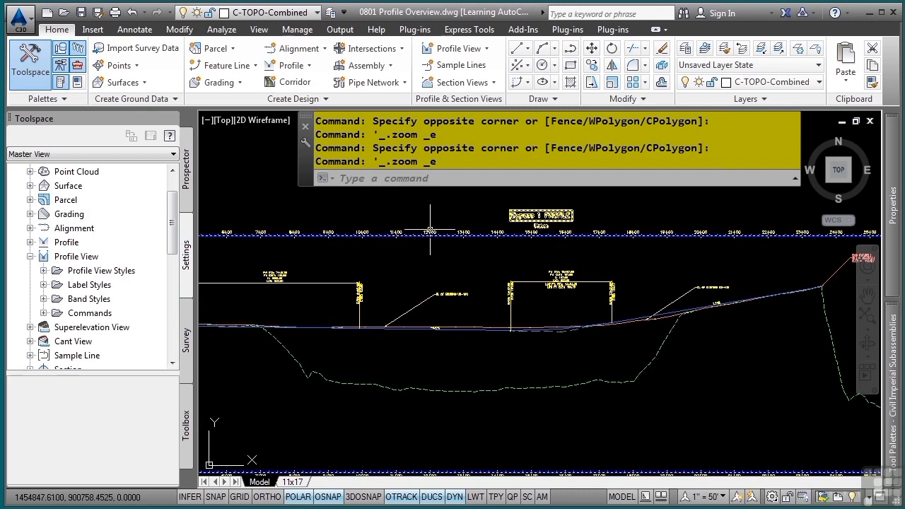
scroll(391, 229, up, 3)
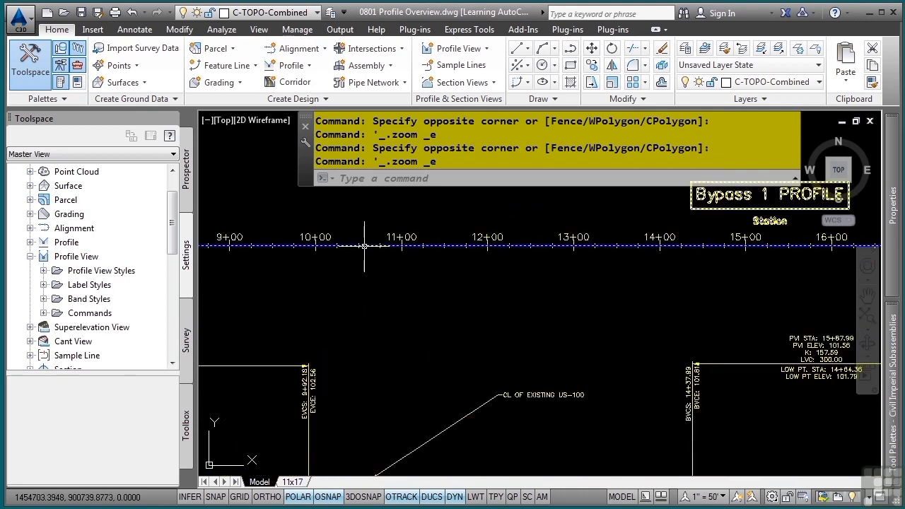
scroll(531, 286, down, 4)
scroll(332, 288, up, 6)
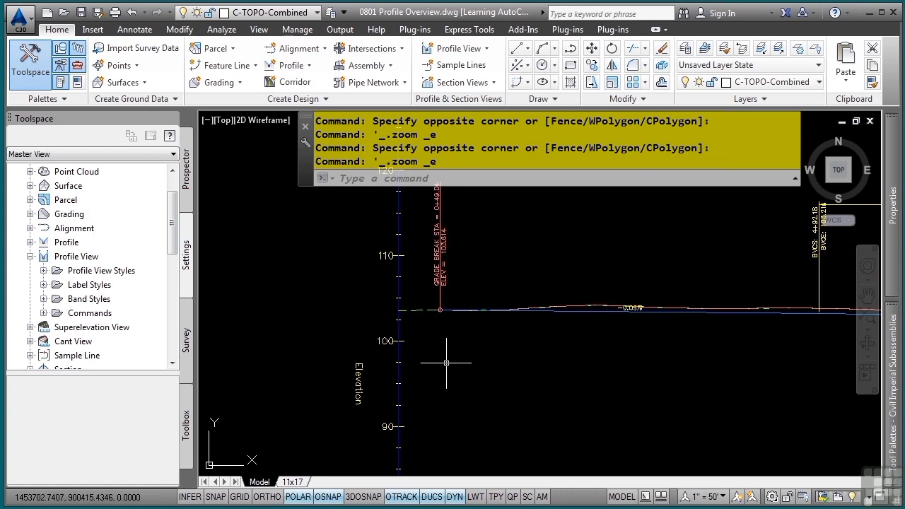
scroll(590, 320, down, 10)
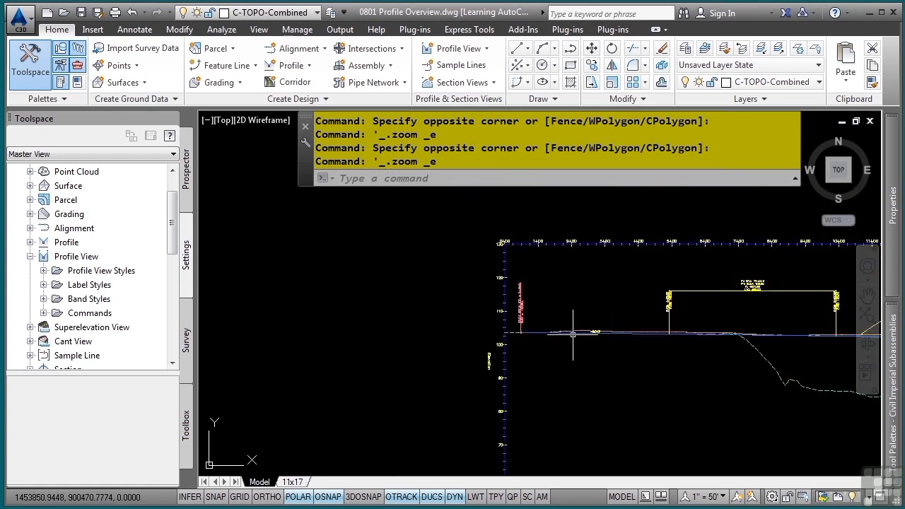
Inspect the gridded US-100(ex) profile view, then return to the alignment profiles listing and clear any selection
middle_drag(590, 320, 481, 364)
scroll(481, 364, up, 6)
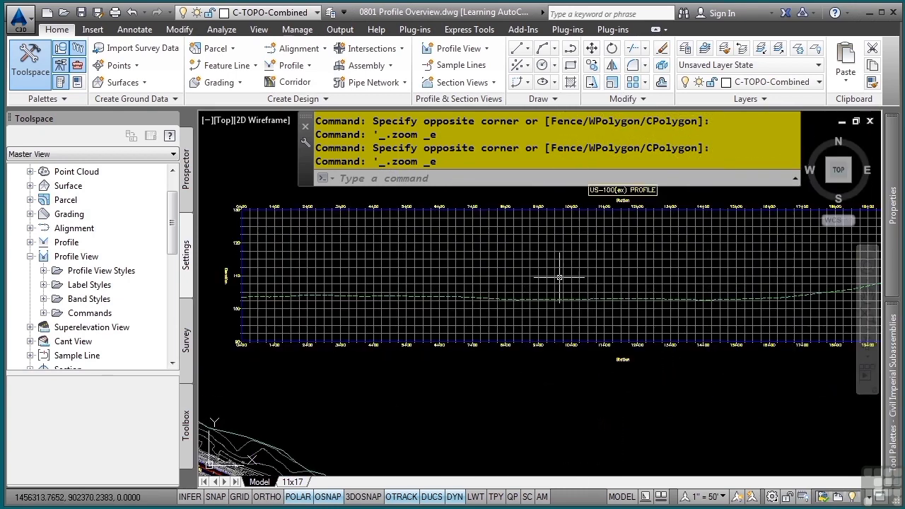
middle_drag(321, 289, 466, 283)
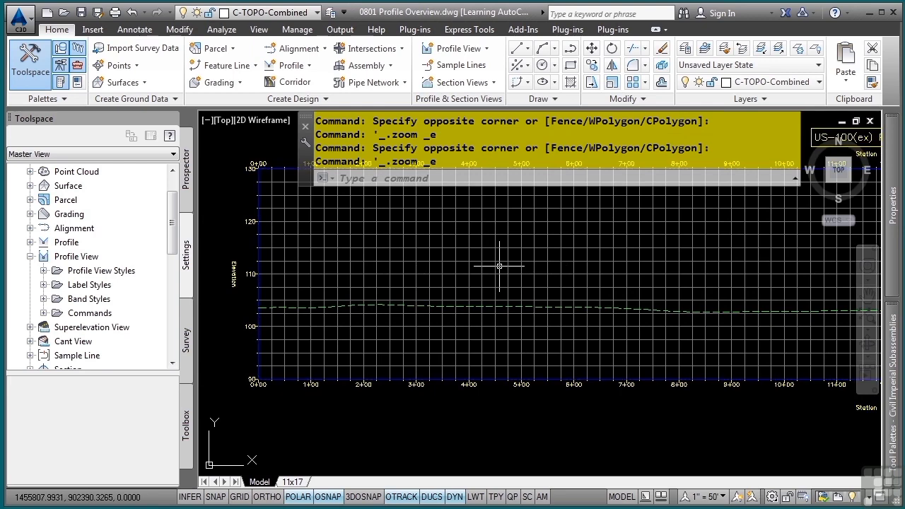
mouse_move(500, 266)
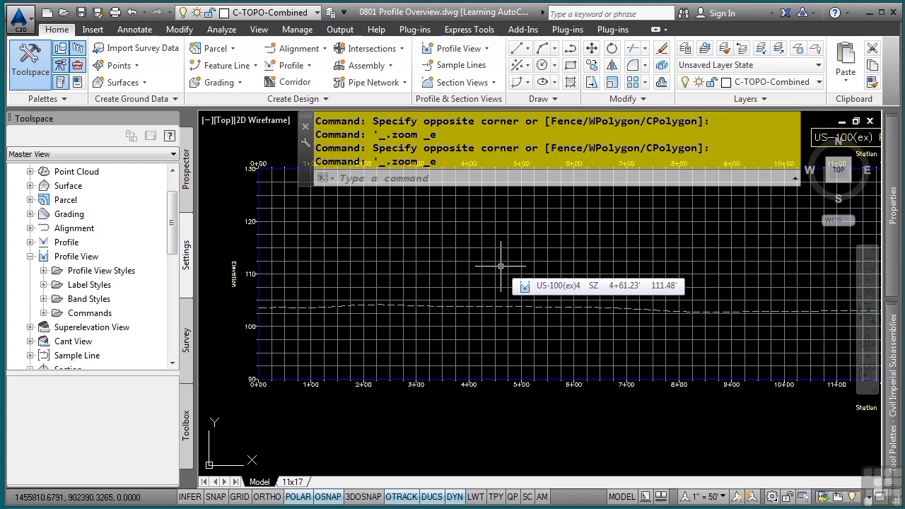
click(500, 266)
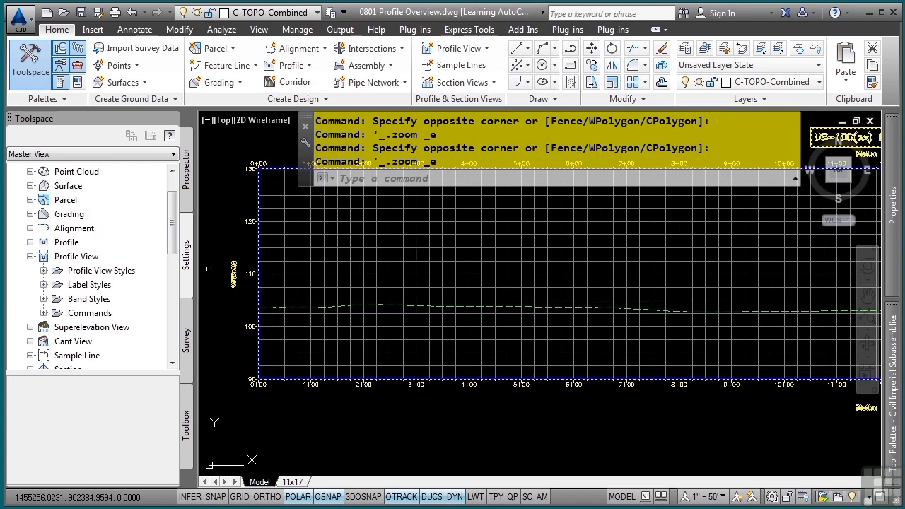
click(185, 190)
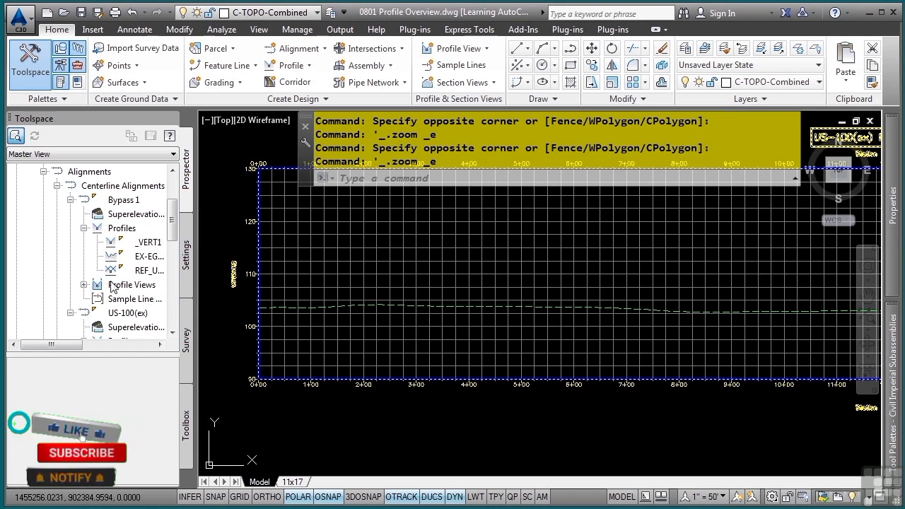
key(Escape)
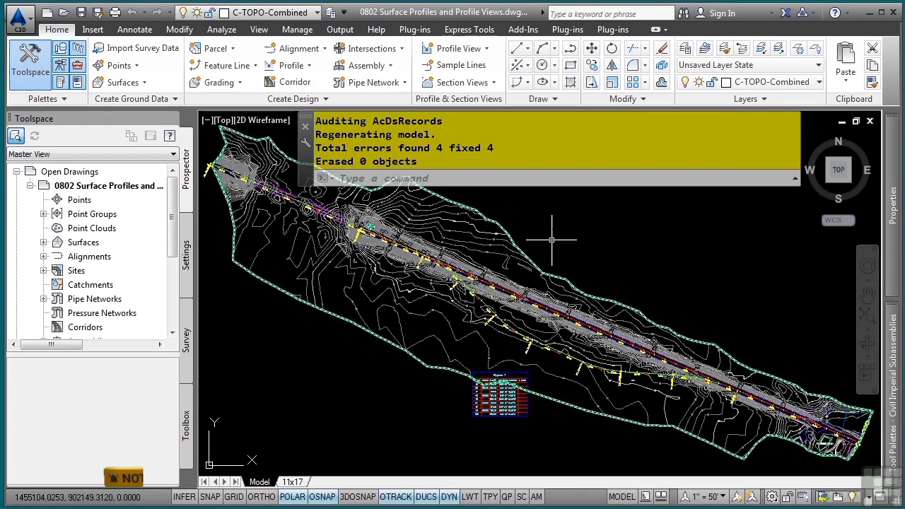
Select the US-100(ex) alignment in the 0802 drawing and start creating a surface profile for it
scroll(658, 360, up, 8)
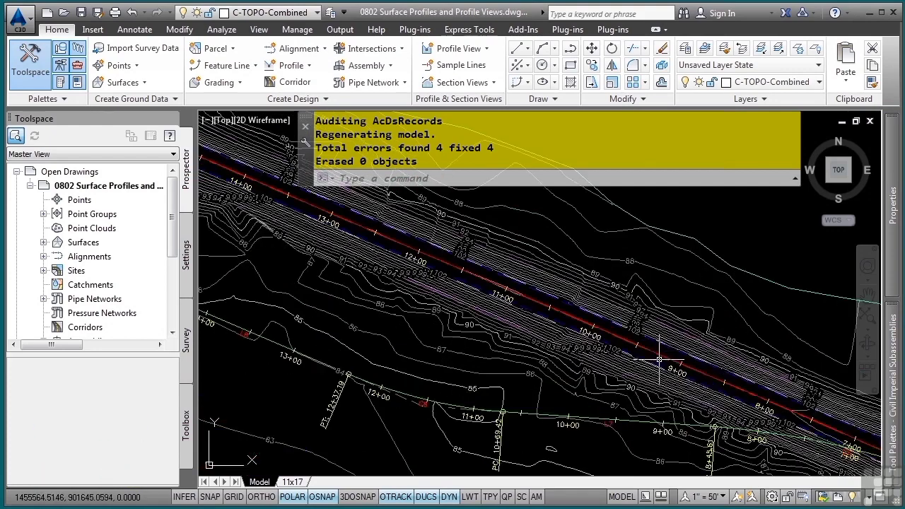
click(564, 311)
key(Escape)
scroll(535, 304, up, 4)
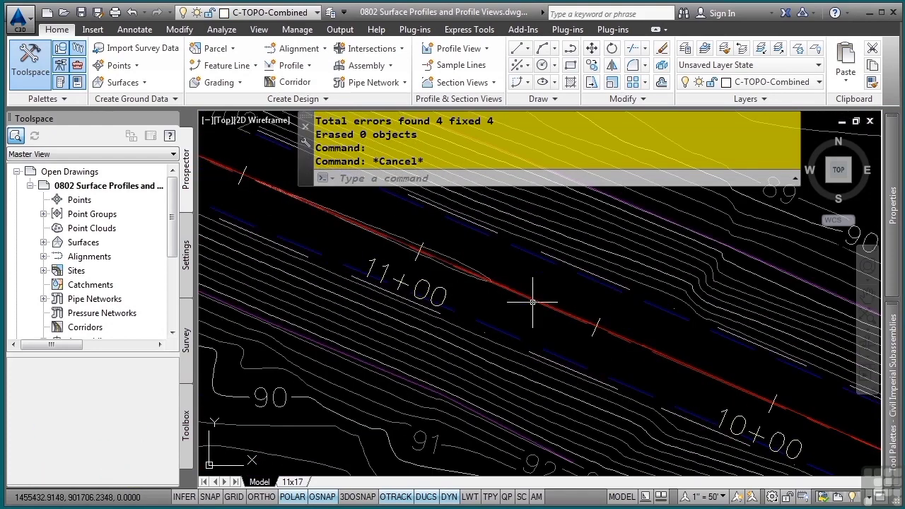
click(612, 325)
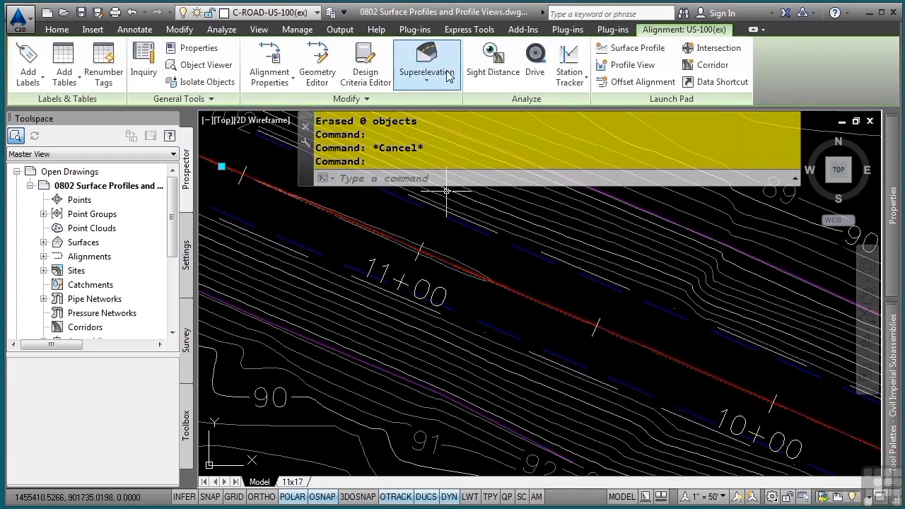
click(634, 51)
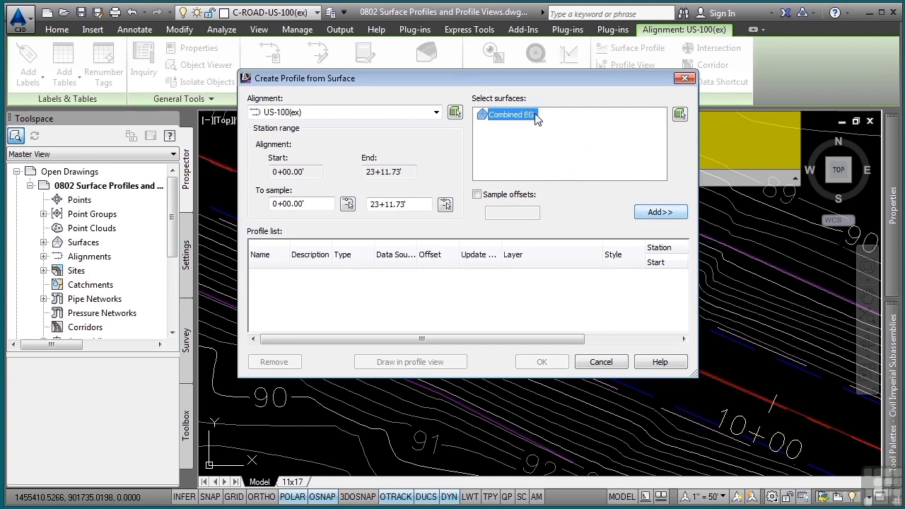
Add the Combined EG surface to the profile list without sample offsets, keeping the Existing Ground Profile style
click(487, 196)
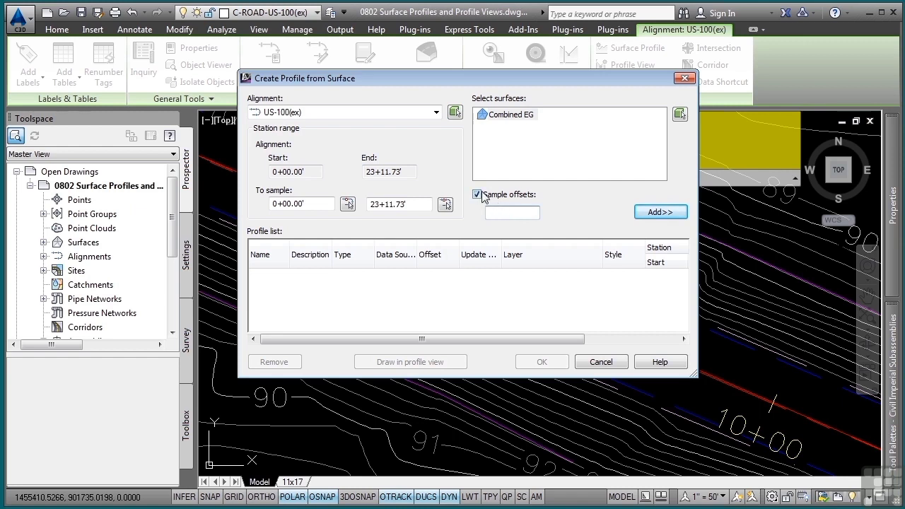
click(483, 197)
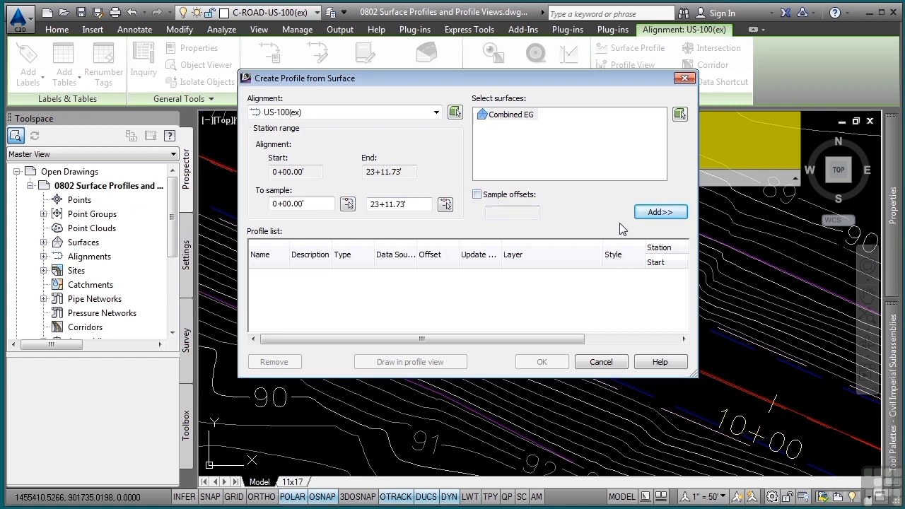
click(656, 215)
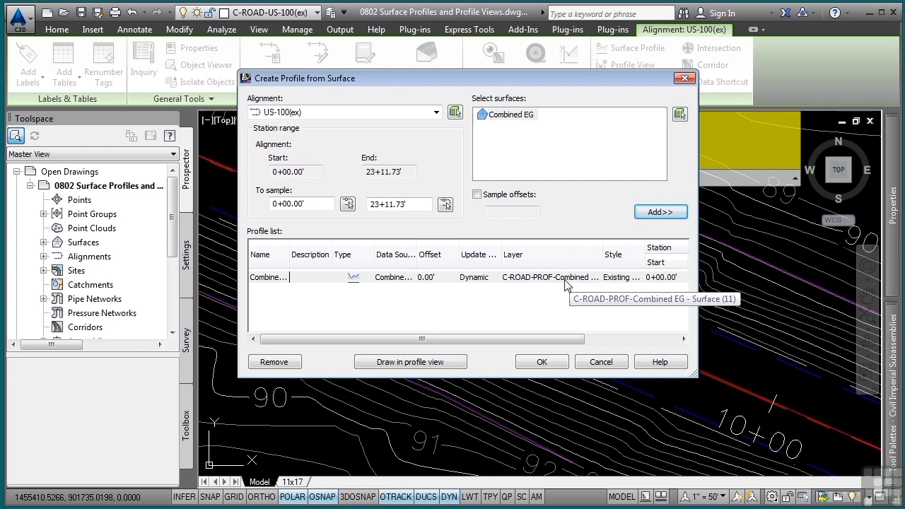
click(622, 277)
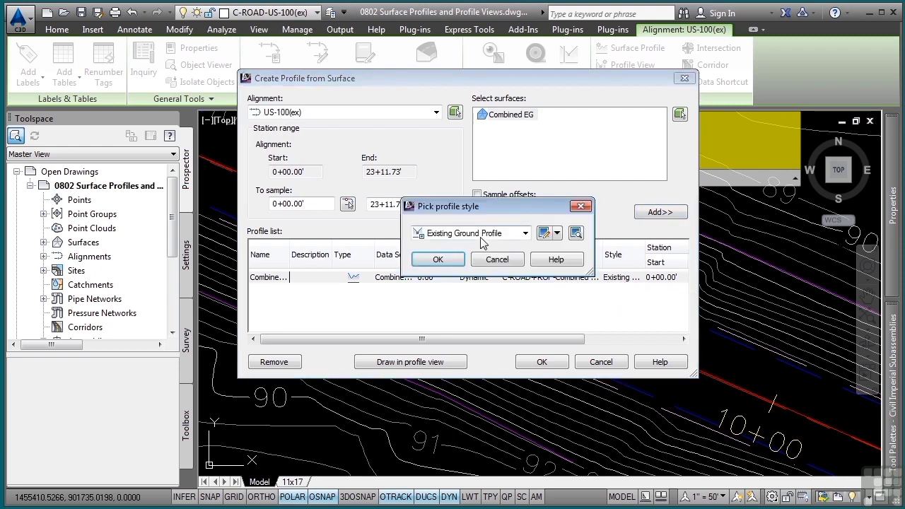
click(437, 259)
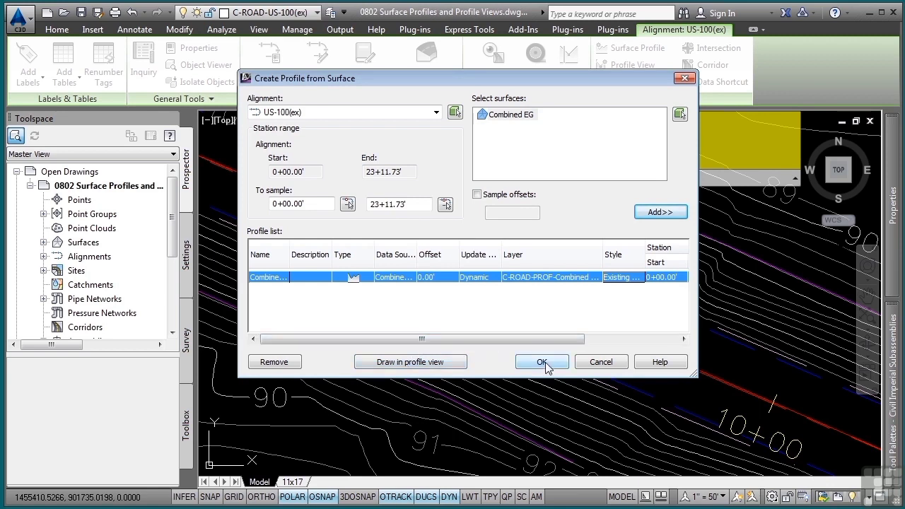
Start drawing the sampled profile in a profile view and name the view US-100(ex)
click(414, 363)
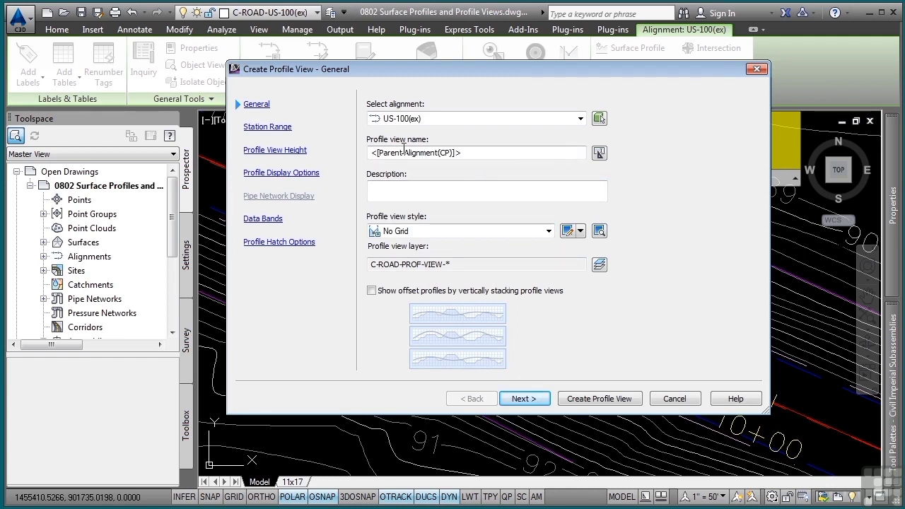
double_click(489, 153)
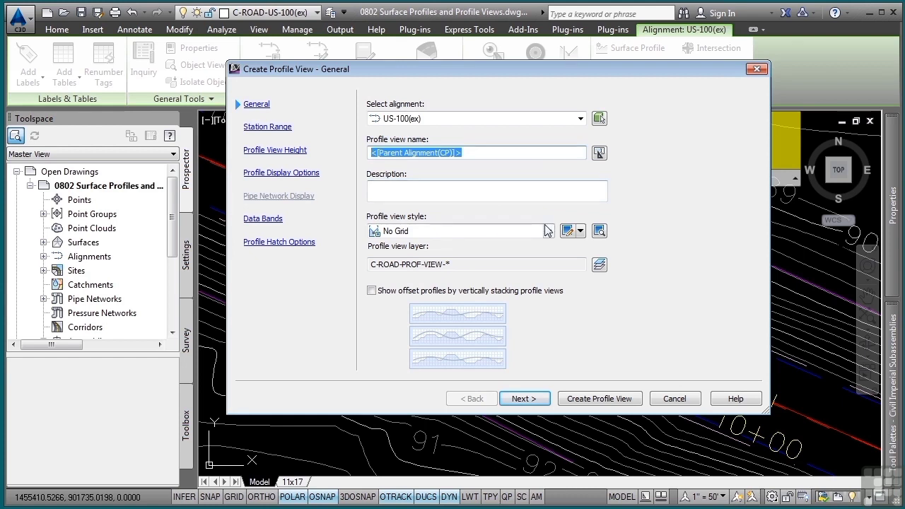
text(US-100(ex)
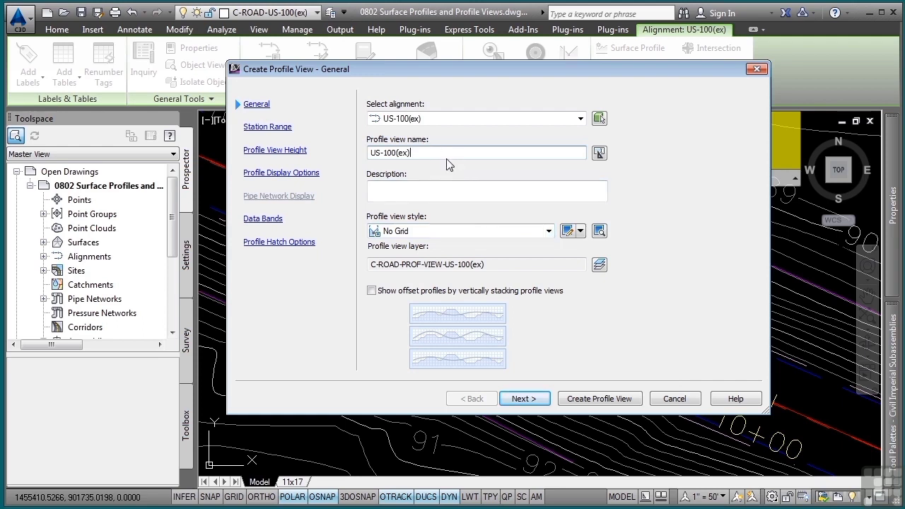
Set the profile view style to Full Grid and accept the general settings
click(410, 230)
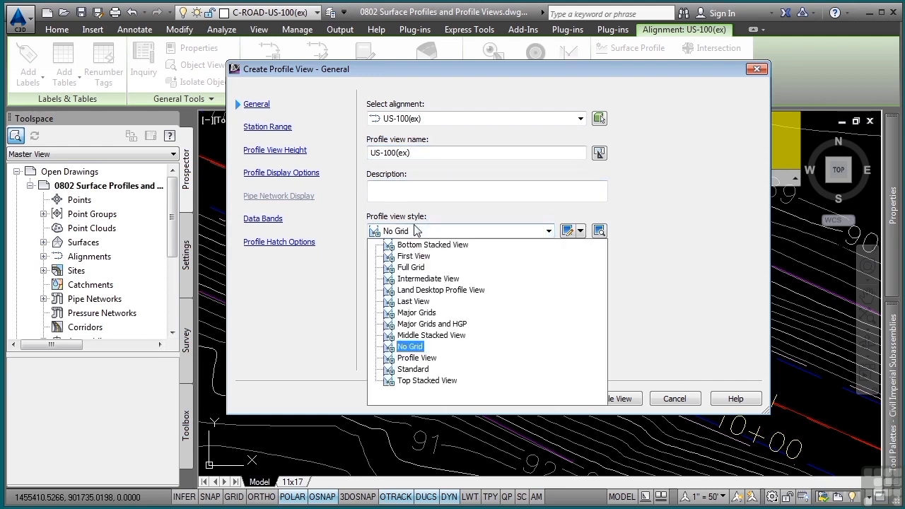
click(411, 267)
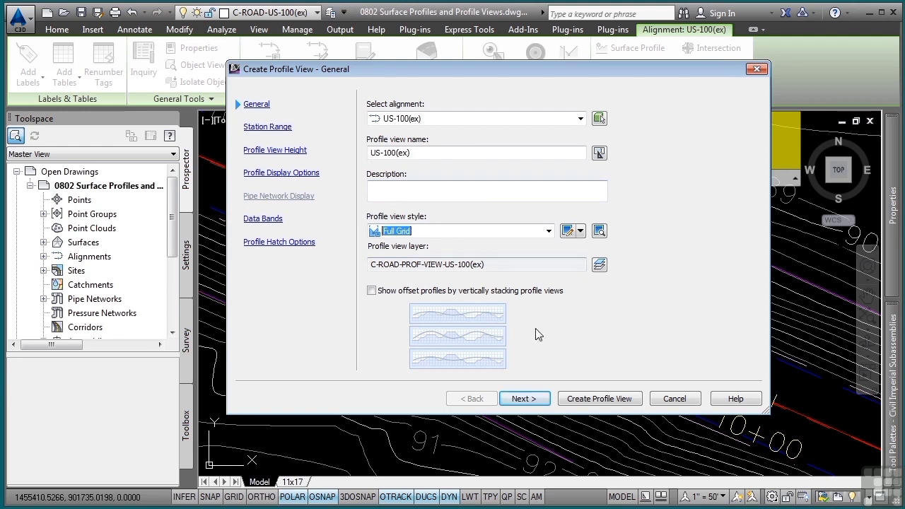
click(535, 401)
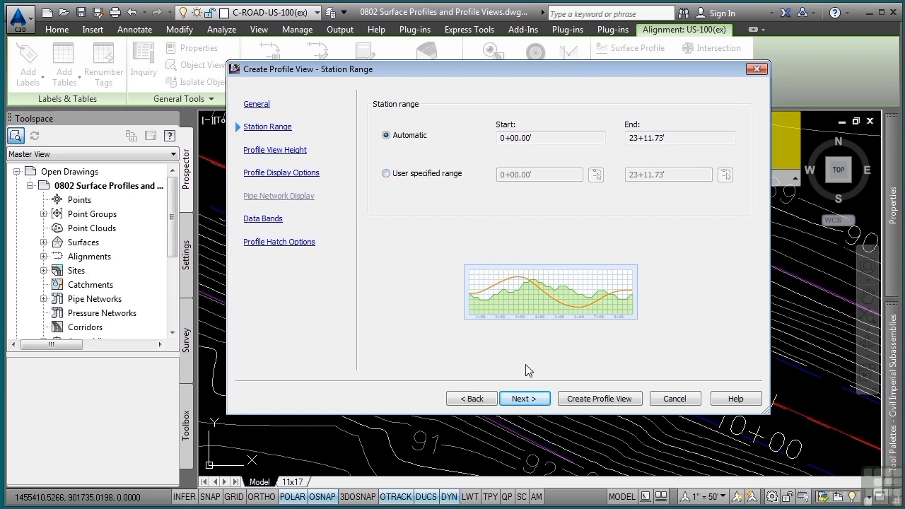
Keep the automatic station range and use the user-specified profile view height from 90.00' to 130.00'
click(527, 399)
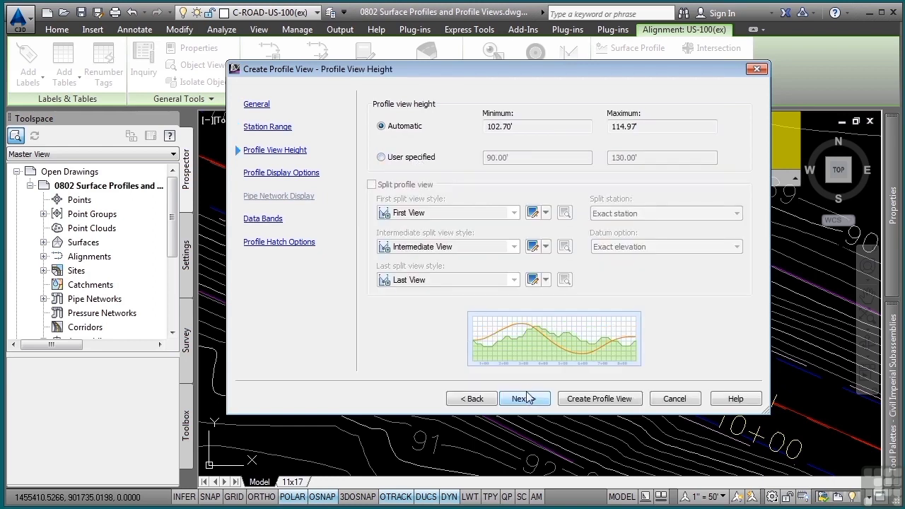
click(397, 158)
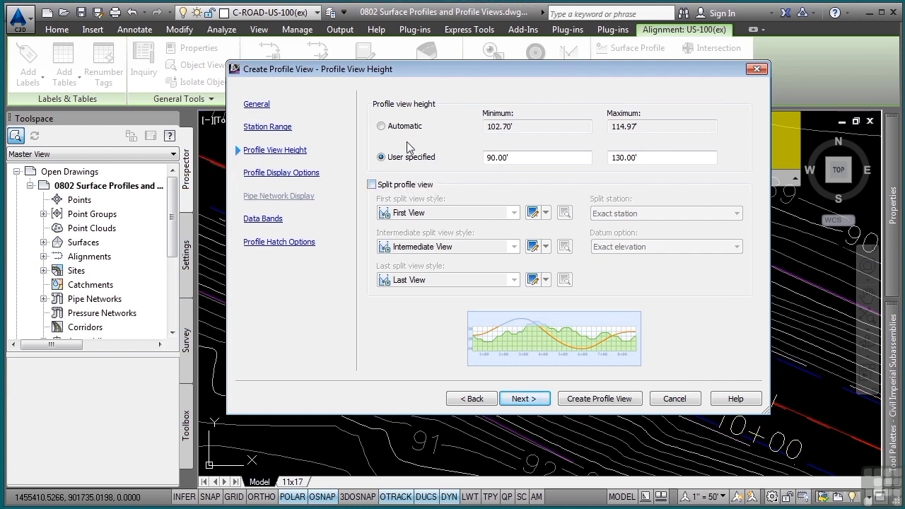
click(524, 398)
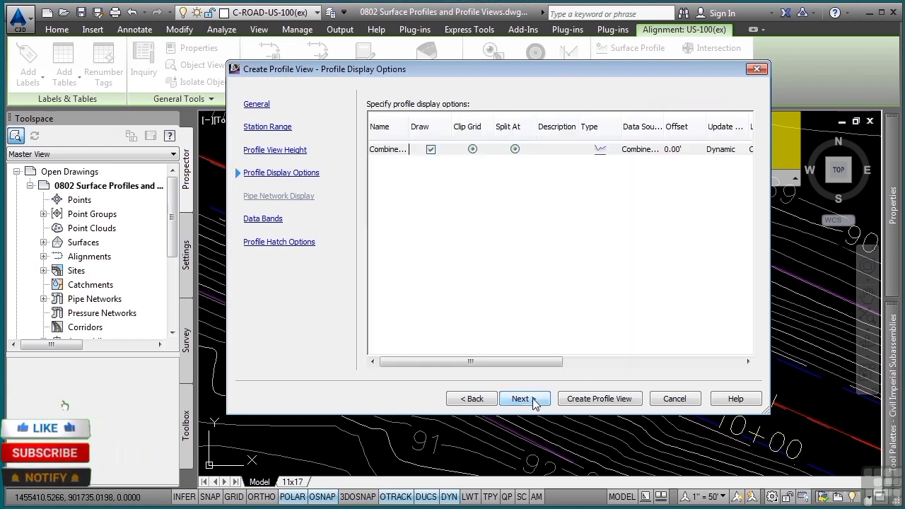
Review the profile display options and keep the EG-FG Elevations and Stations band set, with Bottom of profile view as the band location
drag(455, 359, 501, 378)
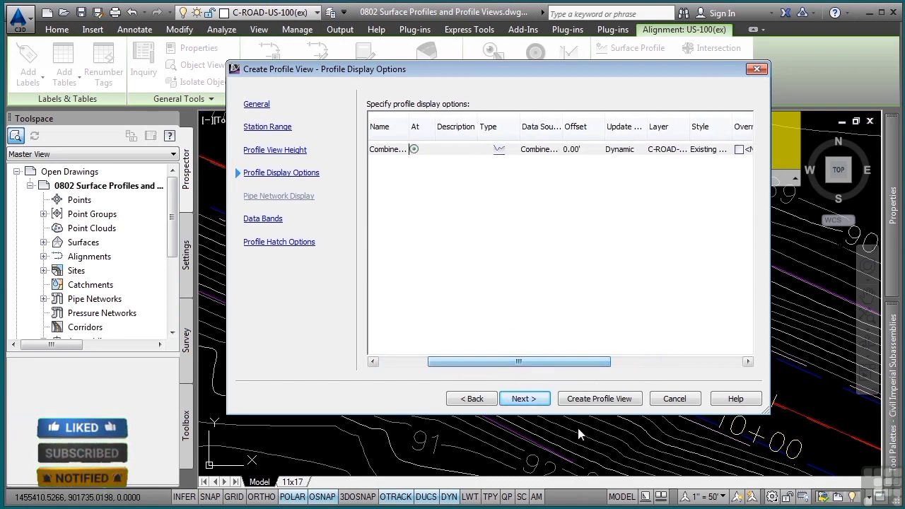
click(532, 403)
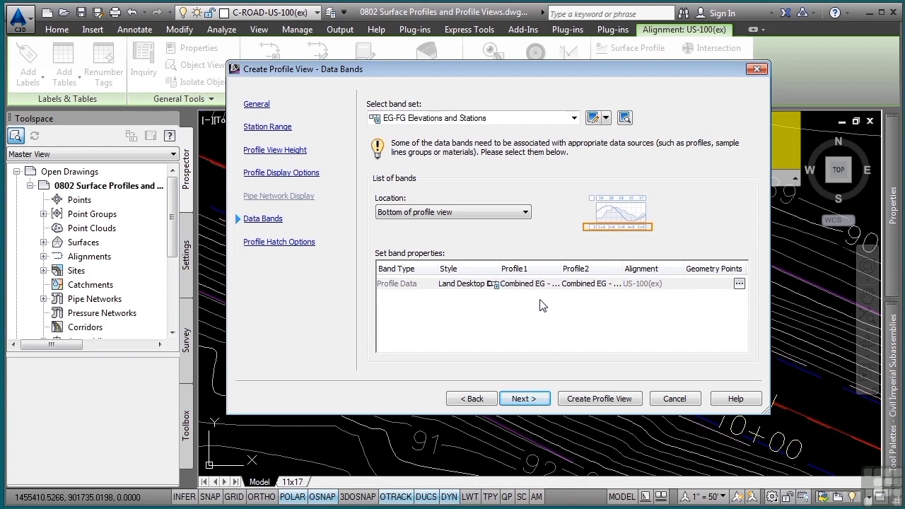
click(442, 213)
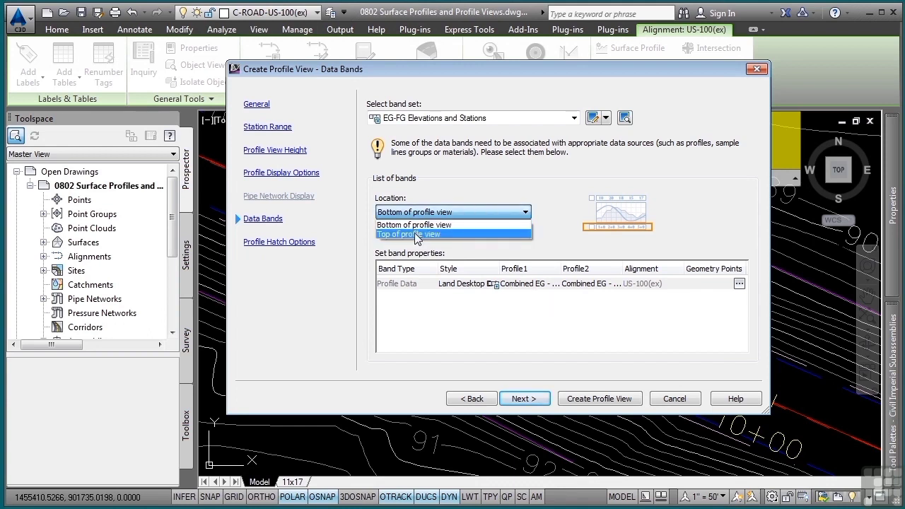
click(514, 191)
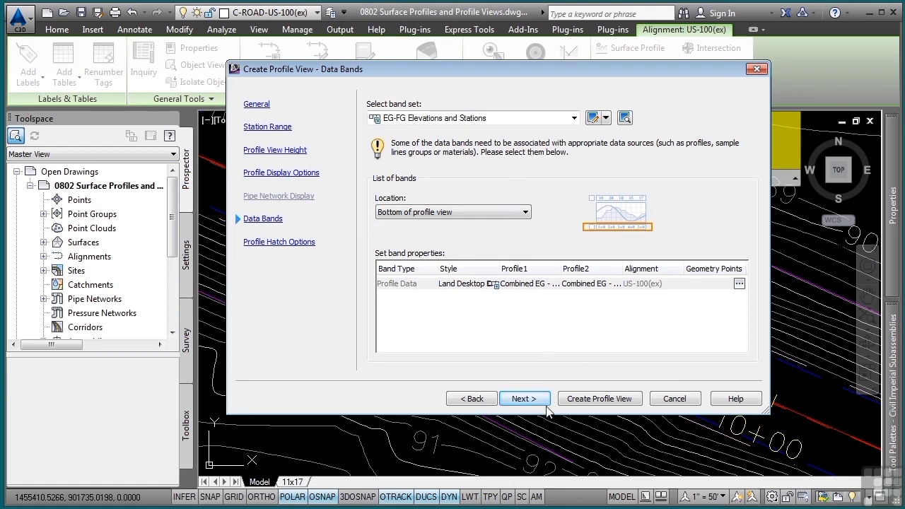
click(523, 398)
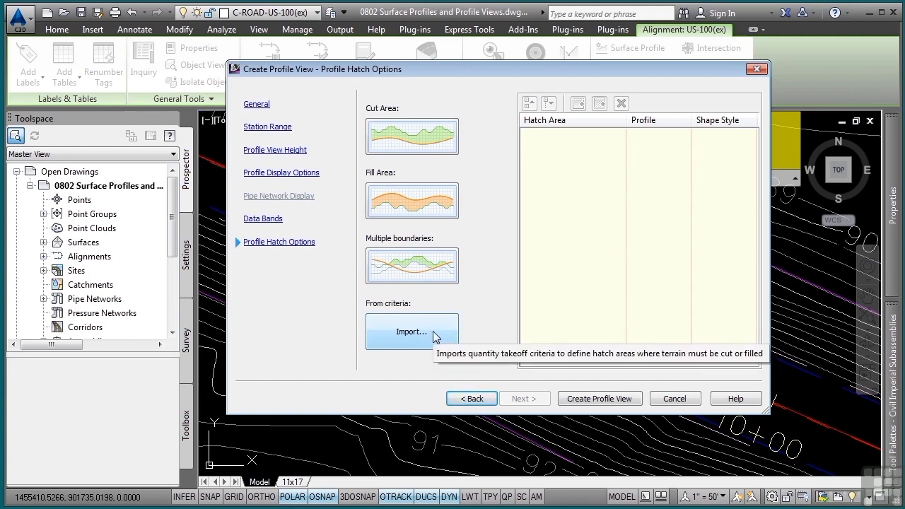
Create the US-100(ex) profile view without hatch areas and place its origin in the empty space above the surface contours
click(591, 400)
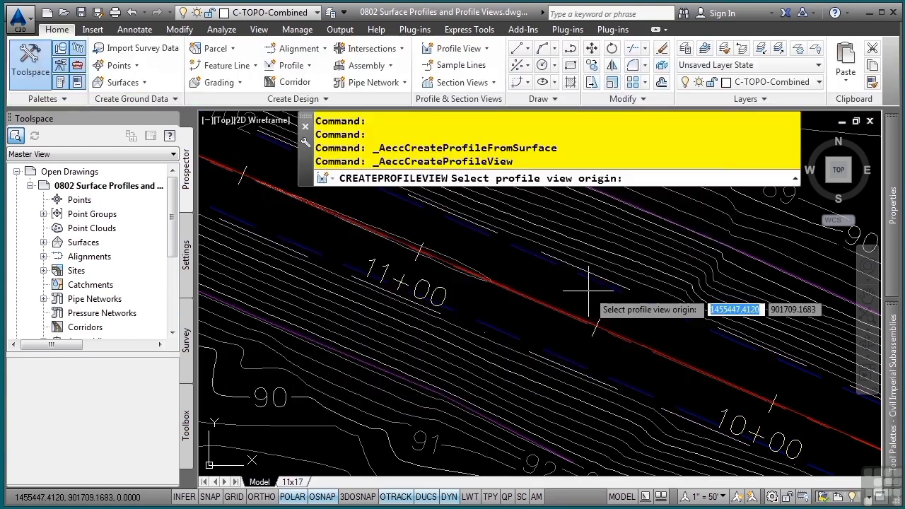
scroll(546, 248, down, 3)
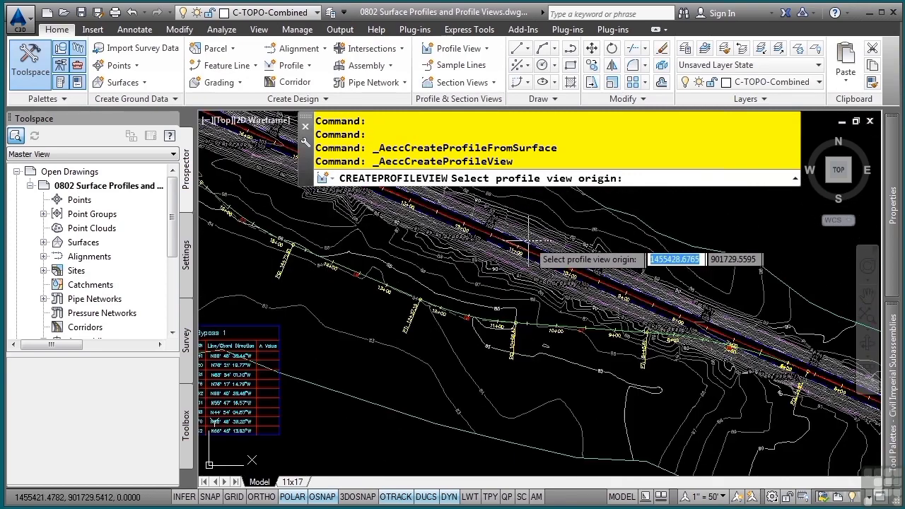
scroll(528, 240, down, 2)
scroll(524, 269, up, 2)
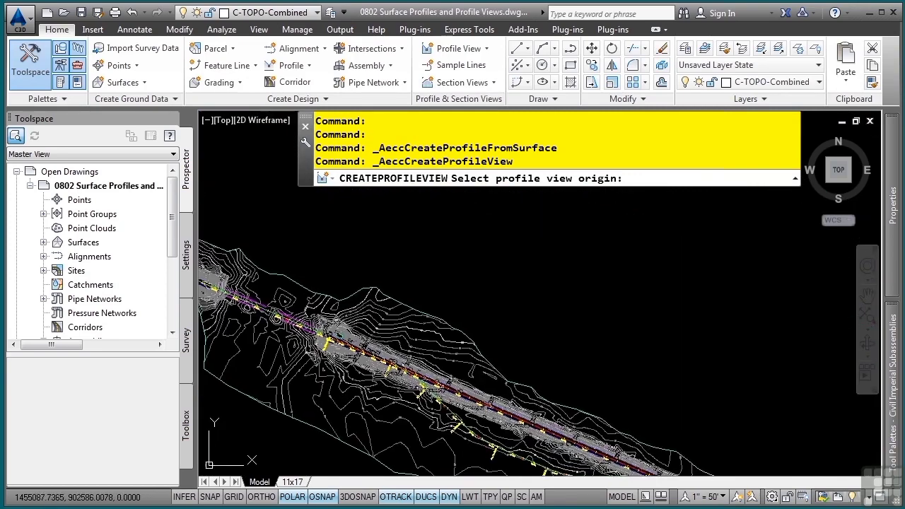
click(322, 252)
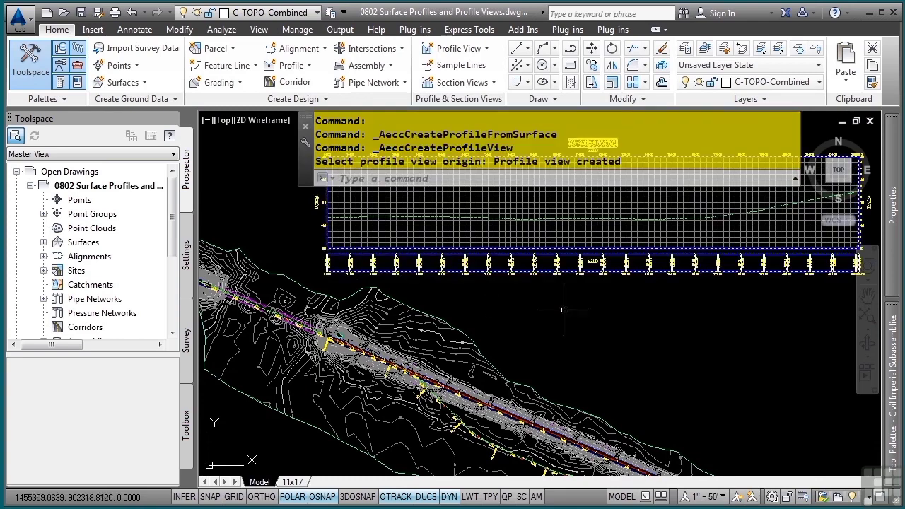
middle_drag(661, 351, 666, 382)
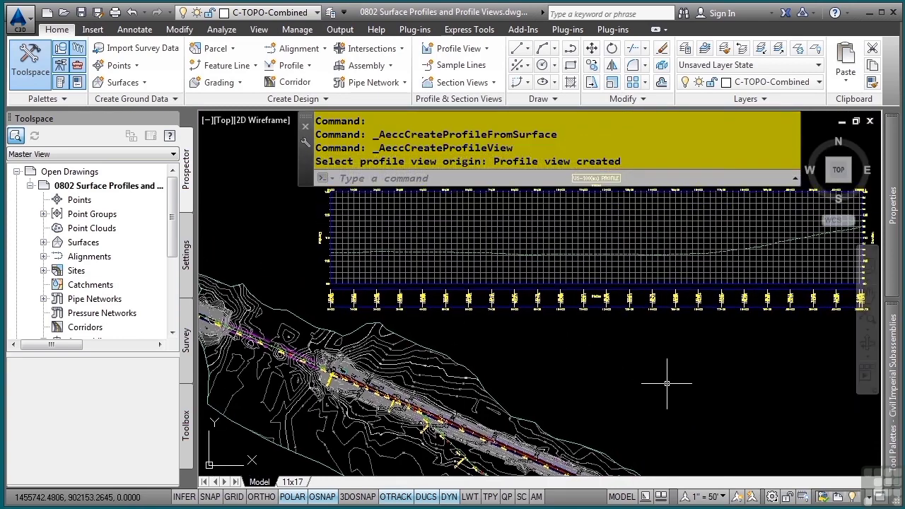
click(491, 267)
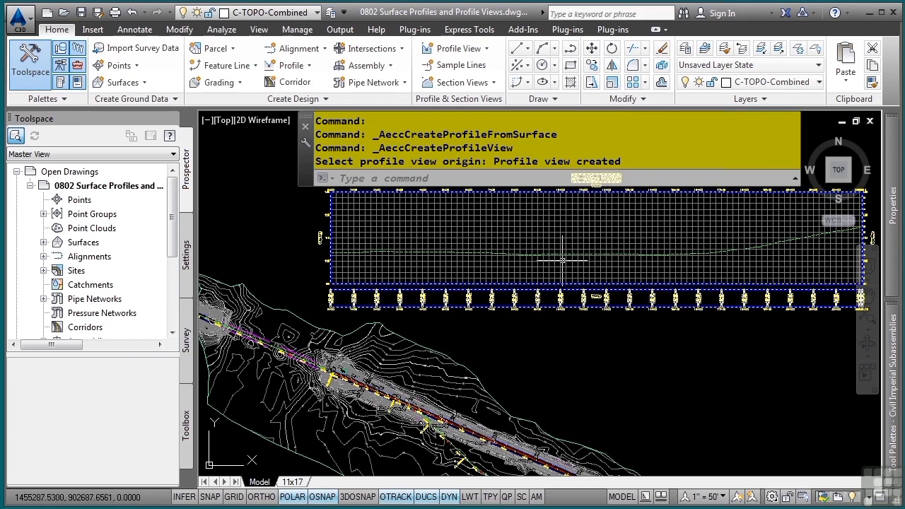
key(Escape)
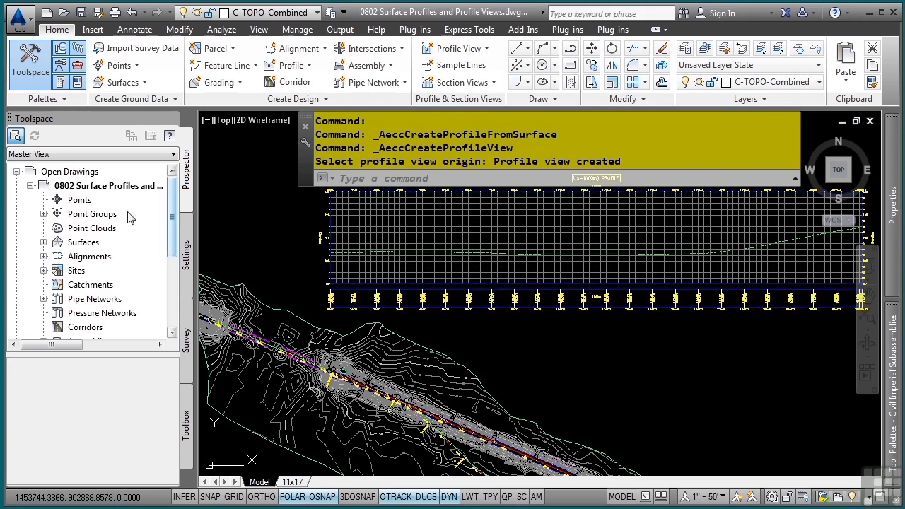
Examine the profiles and profile views listed under the US-100(ex) centerline alignment
click(43, 256)
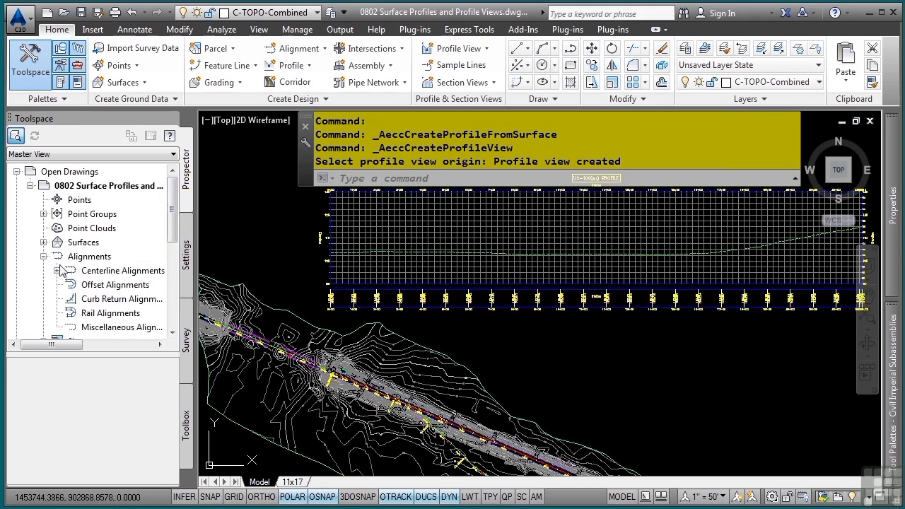
click(57, 271)
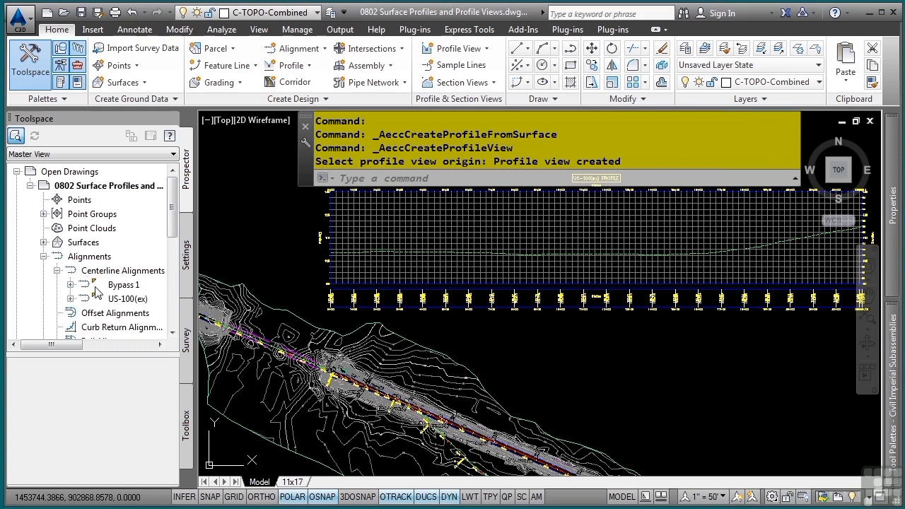
click(76, 299)
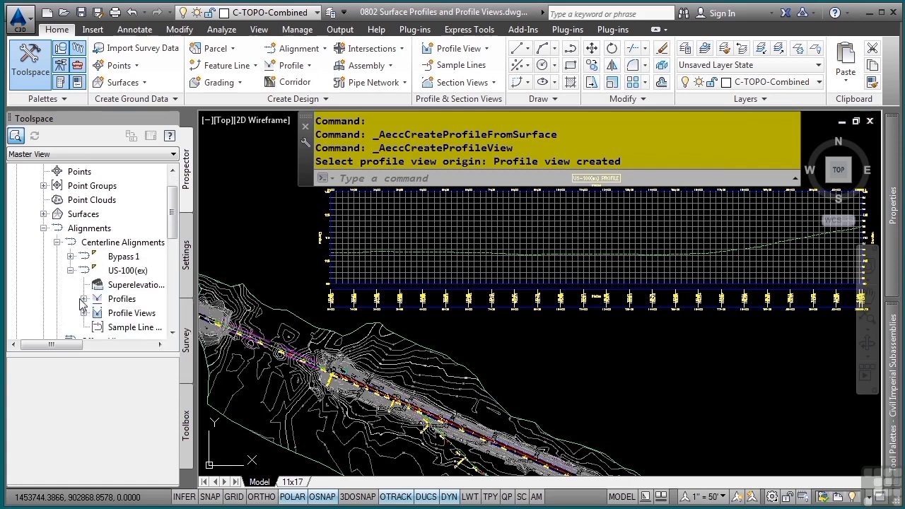
click(84, 299)
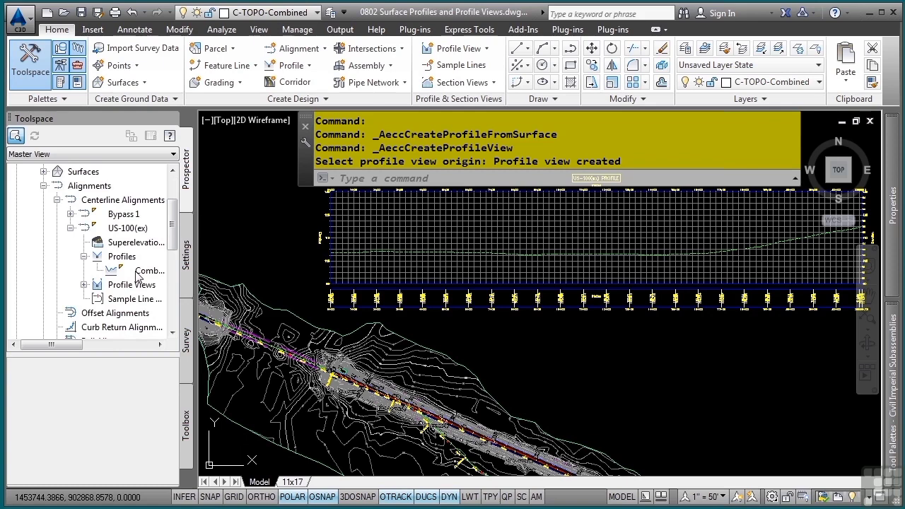
click(84, 285)
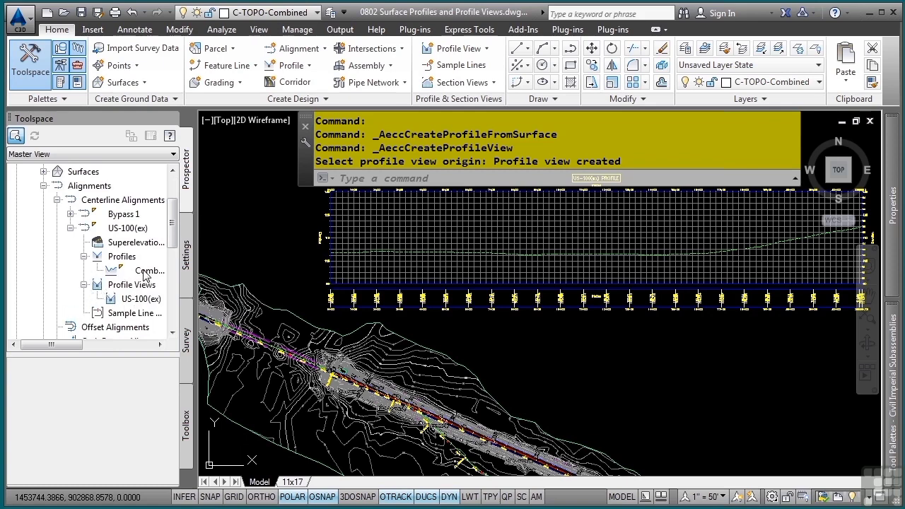
Rename the Combined EG surface profile as US-100(ex) and set its object style to Layout
right_click(145, 273)
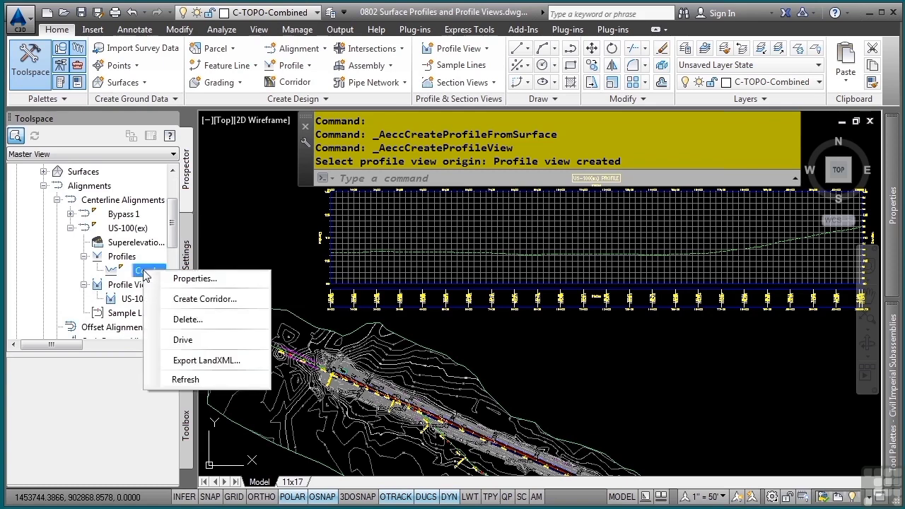
click(185, 279)
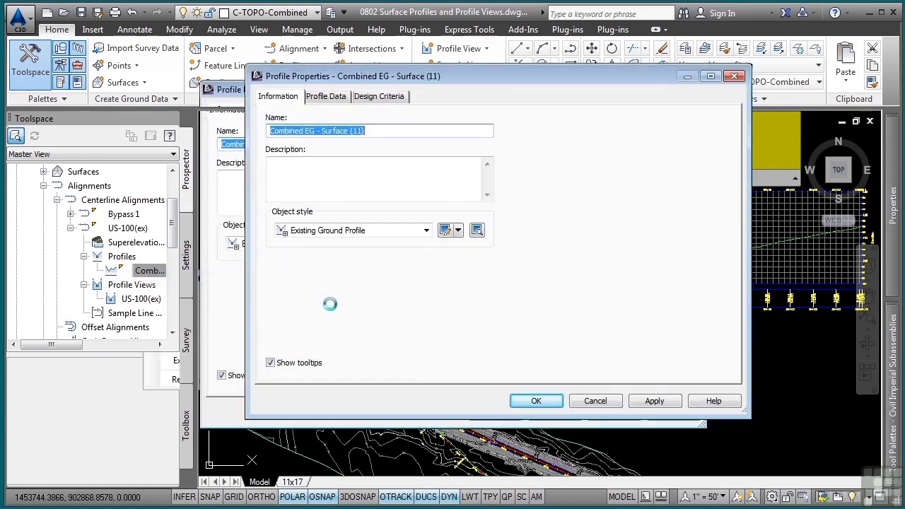
text(US-100(ex)
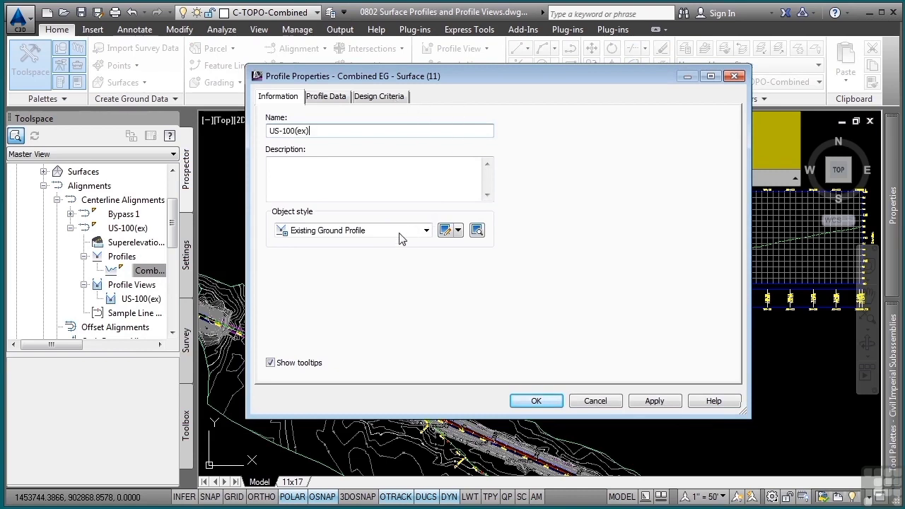
click(375, 236)
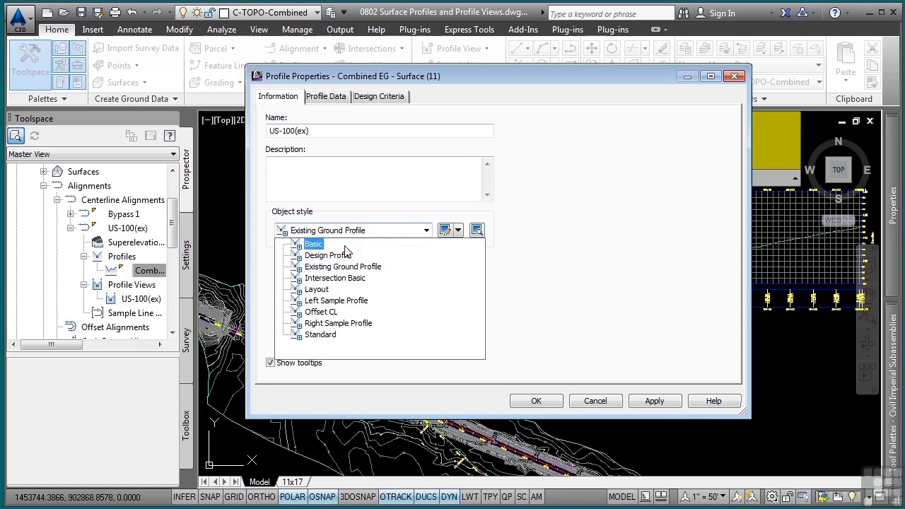
click(316, 289)
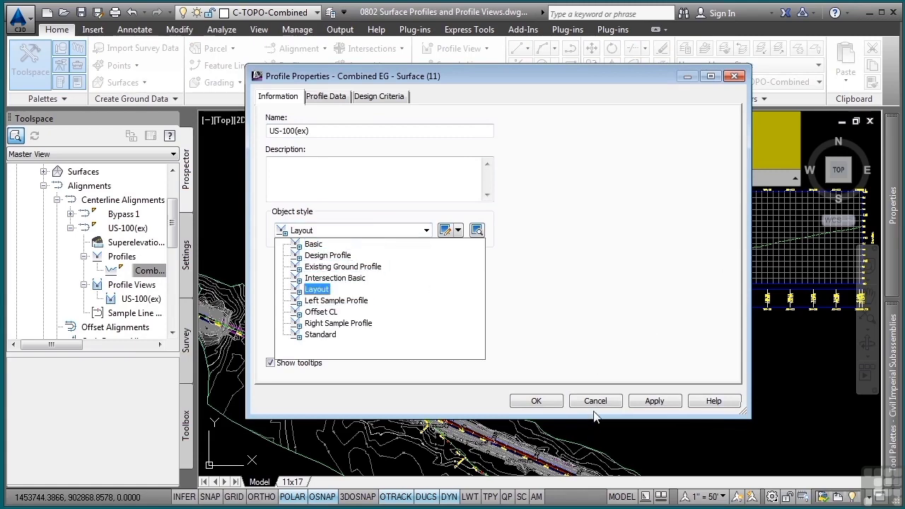
click(542, 401)
click(537, 401)
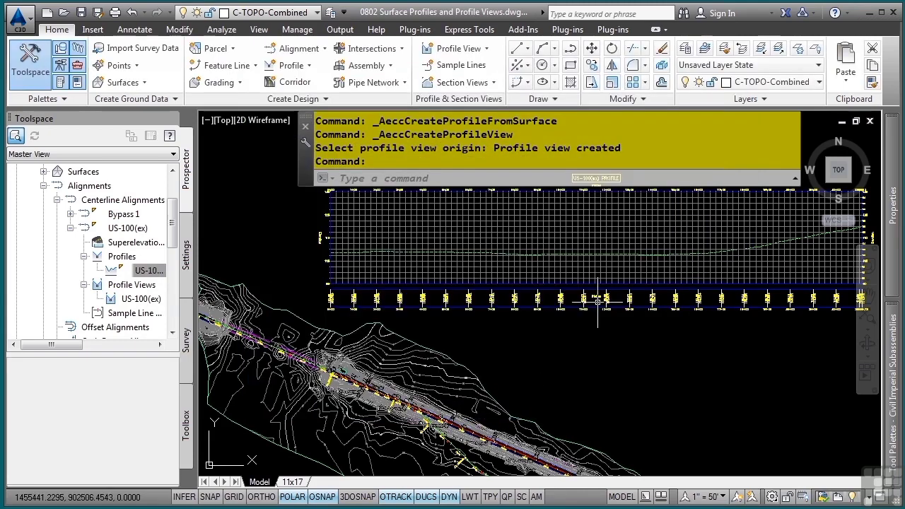
key(Escape)
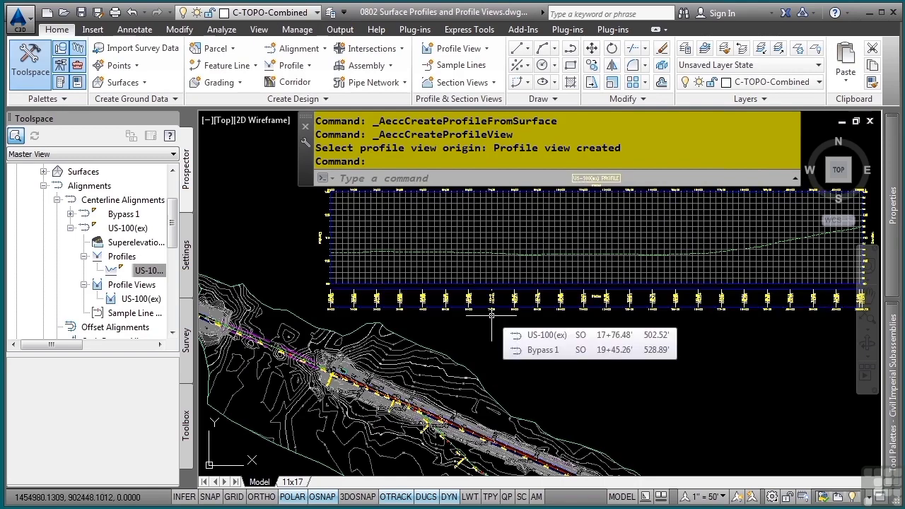
Start creating a surface profile for the Bypass 1 alignment and add the Combined EG surface to its profile list
middle_drag(541, 376, 555, 244)
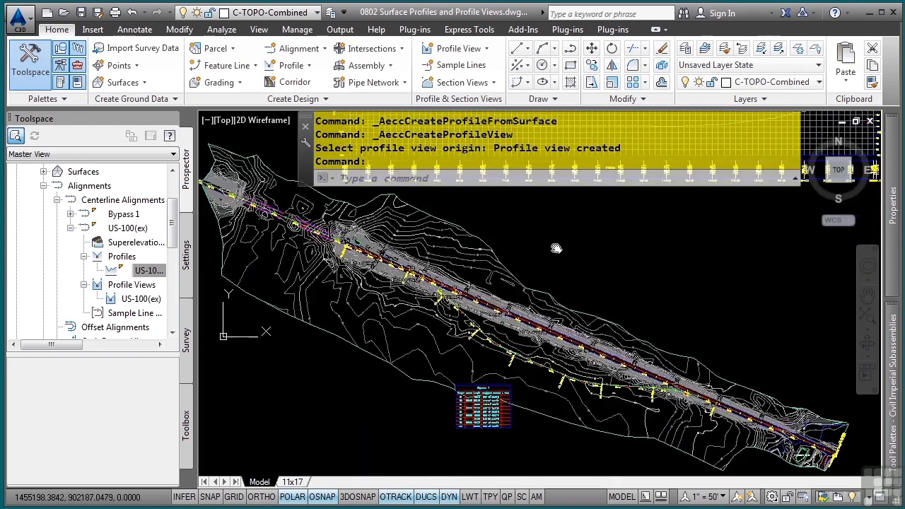
scroll(566, 274, up, 3)
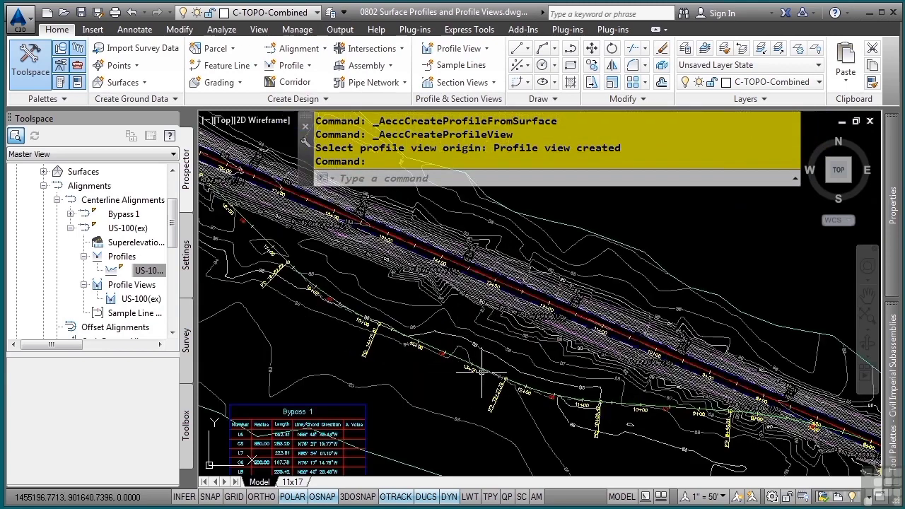
click(441, 358)
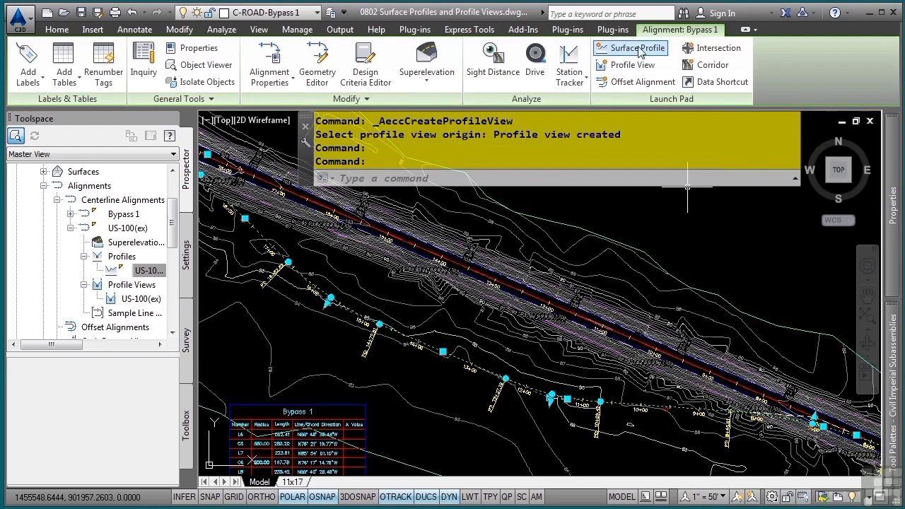
click(635, 47)
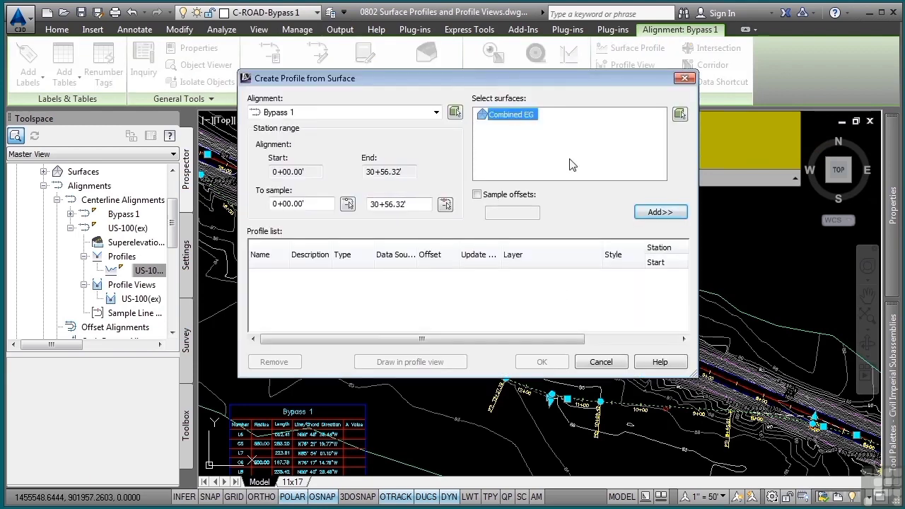
click(661, 213)
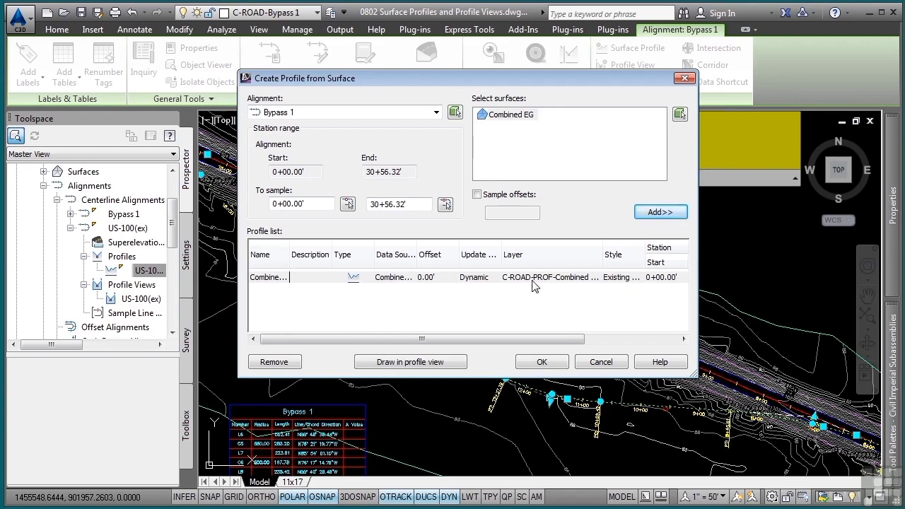
Set up a profile view for the Bypass 1 profile, named Bypass, with the No Grid profile view style
click(408, 363)
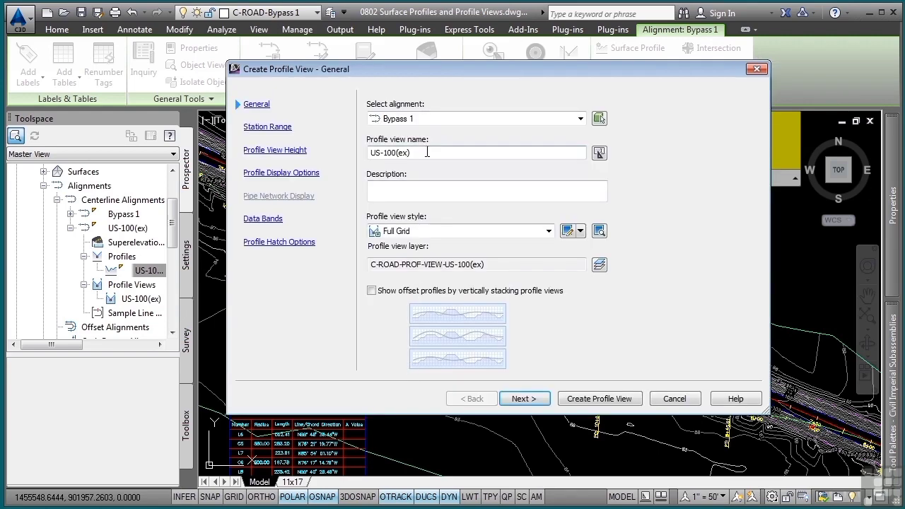
click(427, 152)
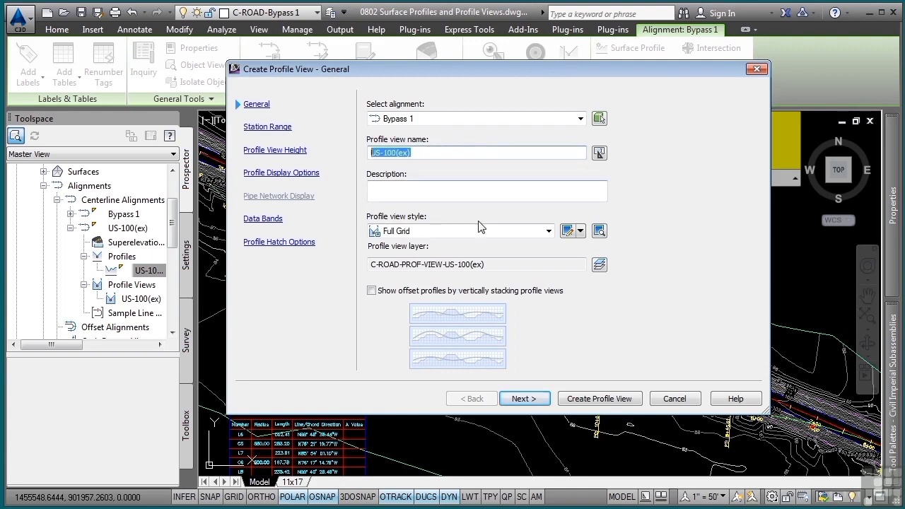
text(Bypass)
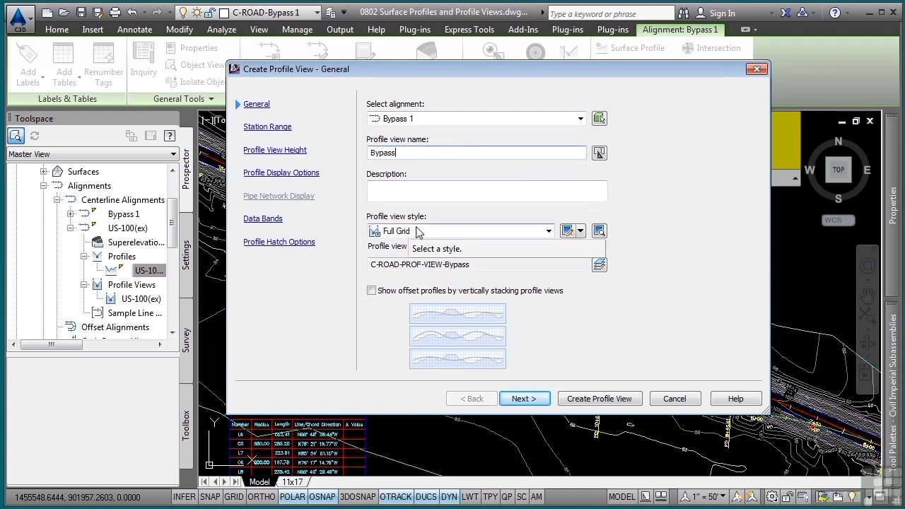
click(406, 230)
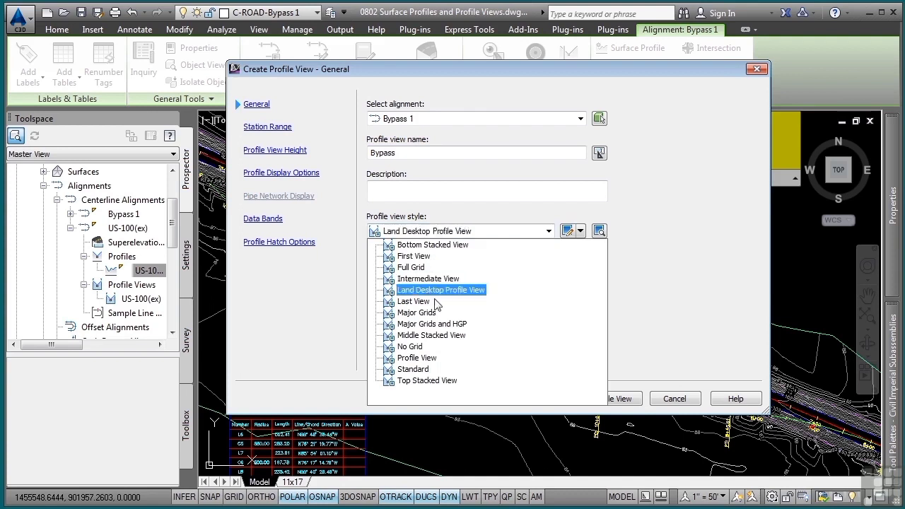
click(423, 347)
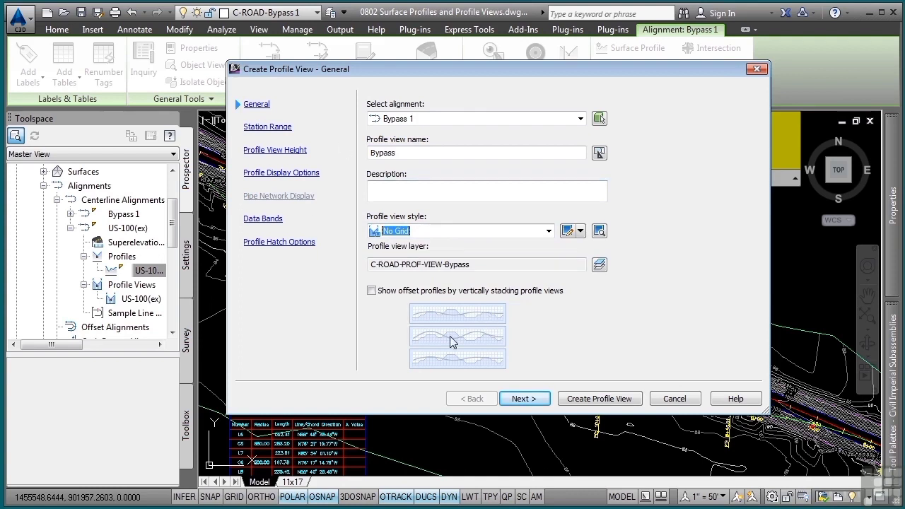
Create the Bypass profile view and place its origin below the surface contours
click(588, 397)
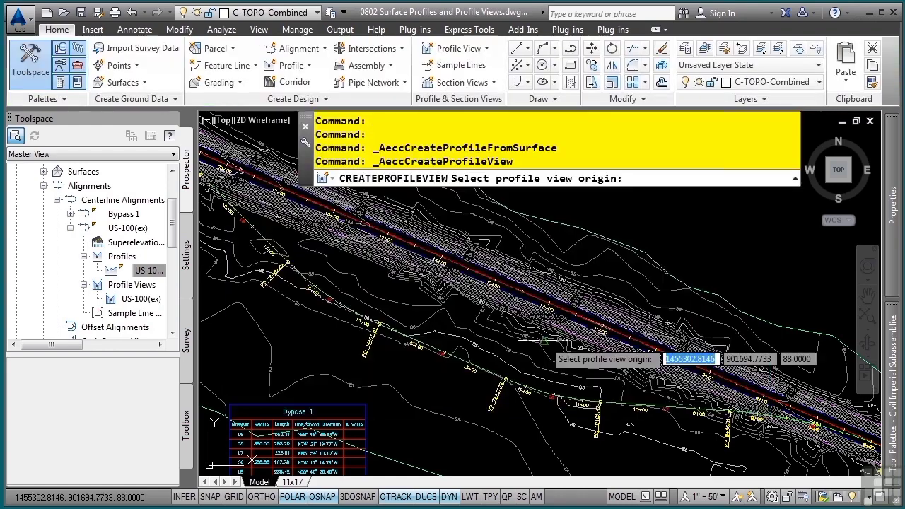
scroll(545, 340, down, 2)
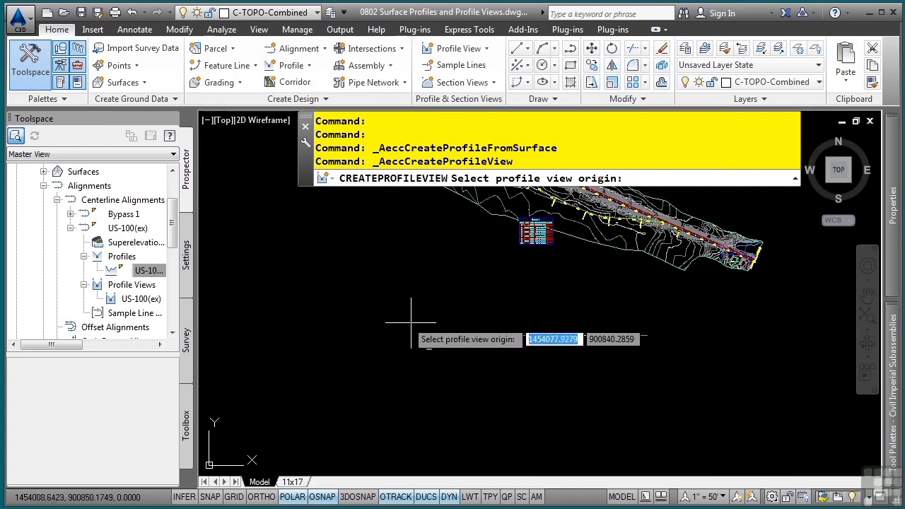
click(388, 316)
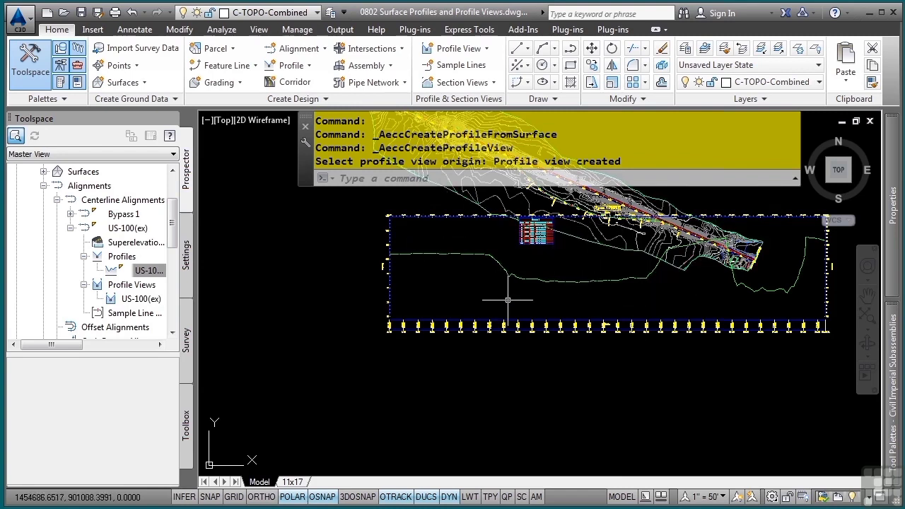
click(561, 280)
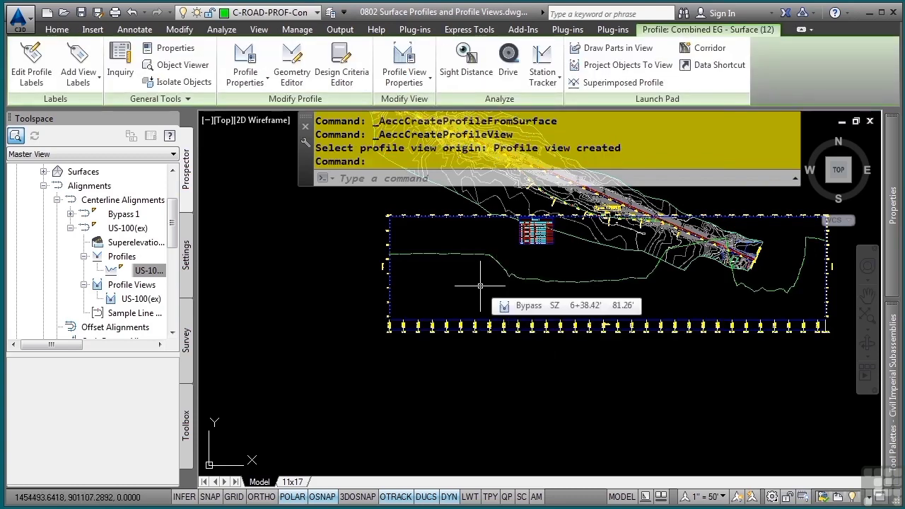
key(Escape)
key(Escape)
key(Escape)
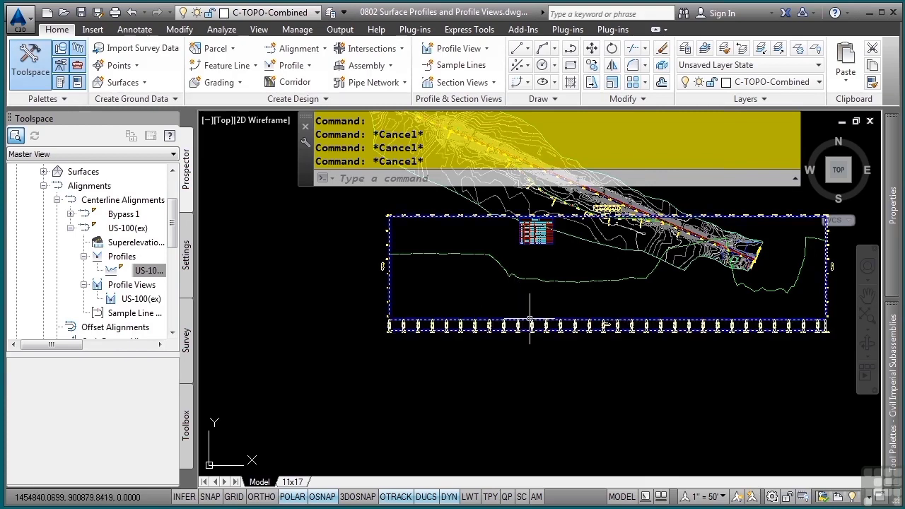
Move the Bypass profile view by its origin grip down into the empty space, clear of the surface and the alignment table
click(498, 318)
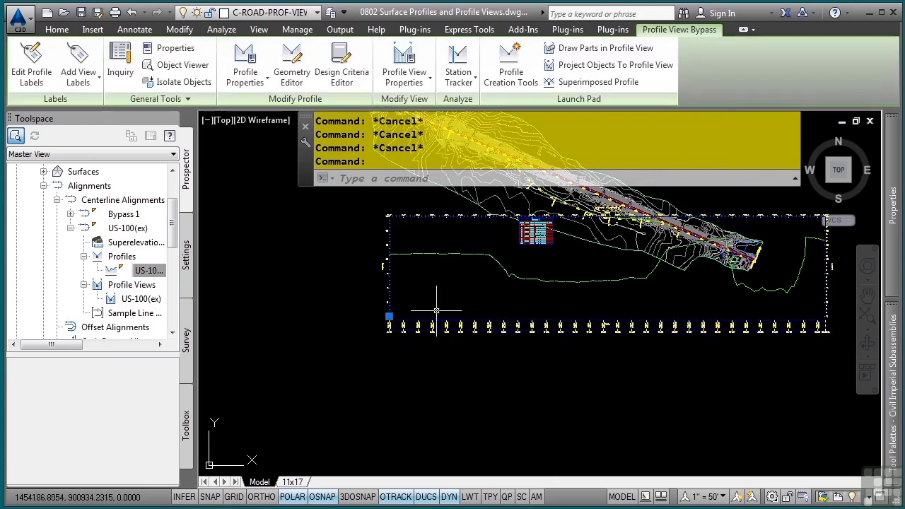
click(388, 315)
middle_drag(370, 374, 567, 391)
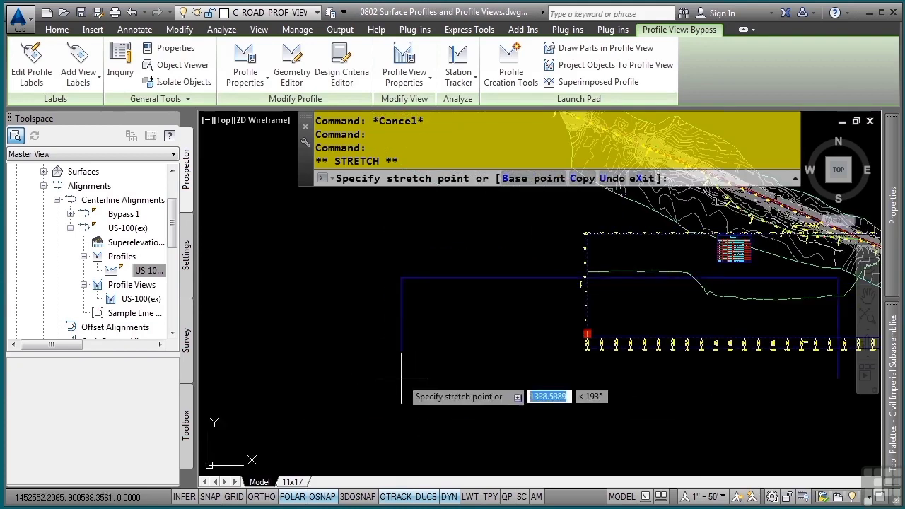
click(398, 424)
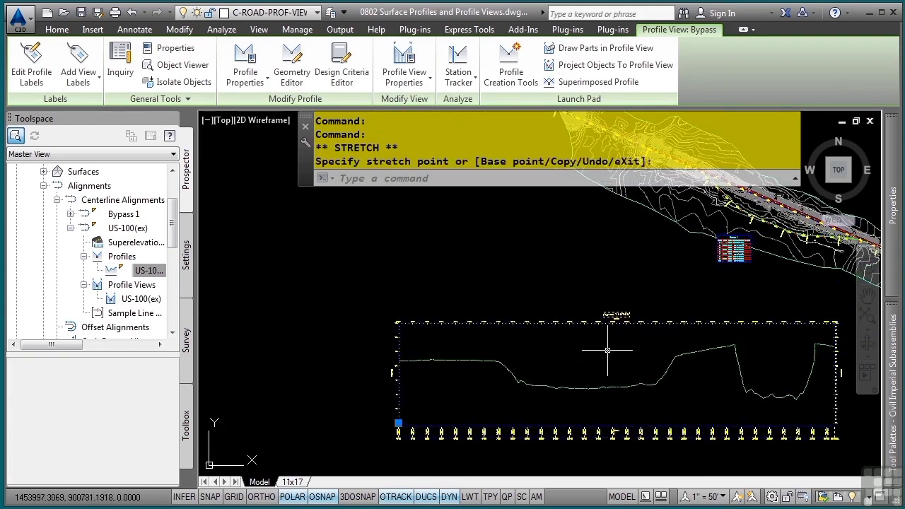
middle_click(654, 339)
middle_click(654, 340)
key(Escape)
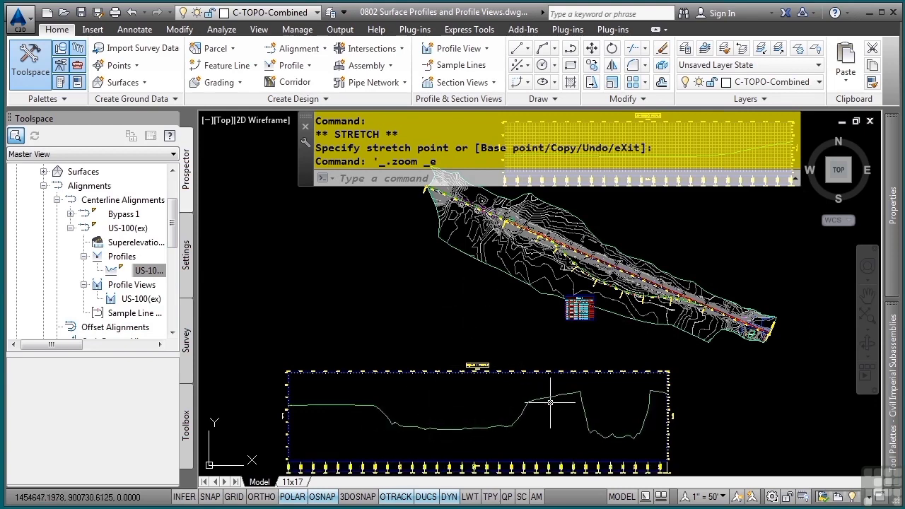
Start superimposing a profile and choose the existing ground profile in the US-100(ex) profile view as the source
middle_drag(530, 283, 511, 348)
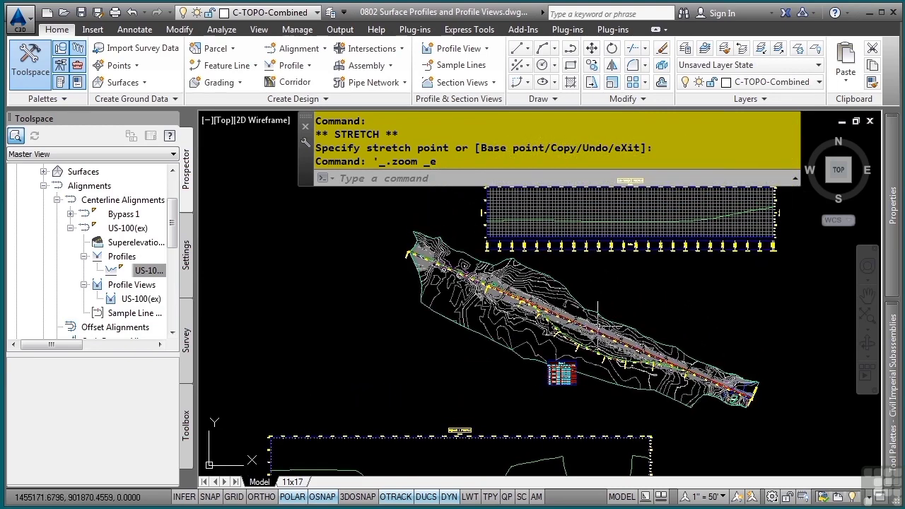
middle_drag(498, 359, 562, 305)
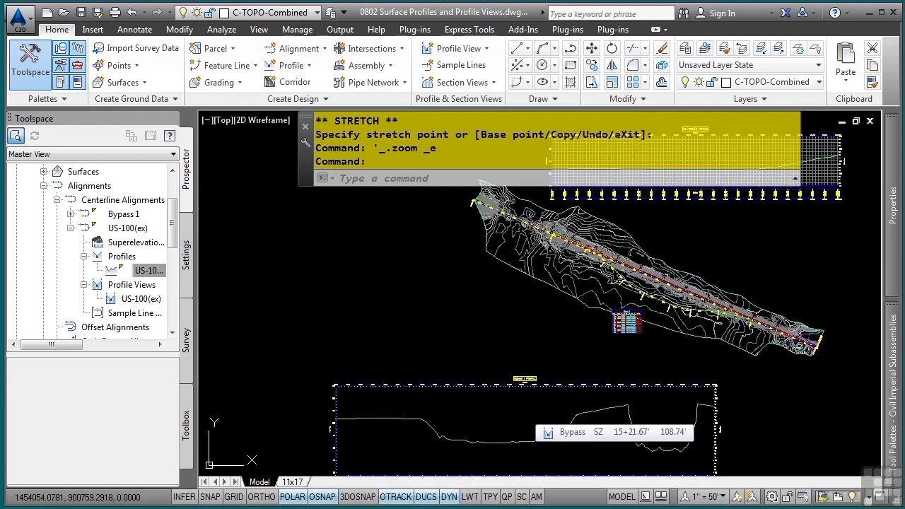
click(553, 384)
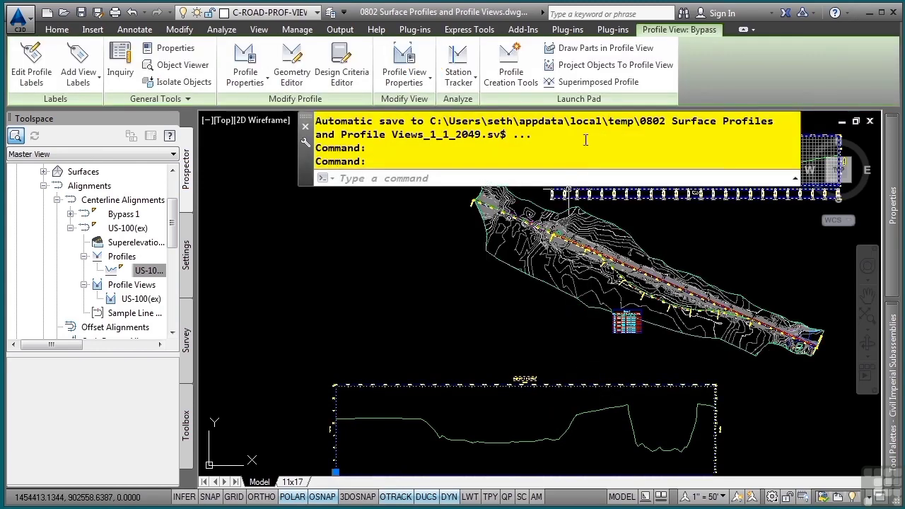
click(597, 81)
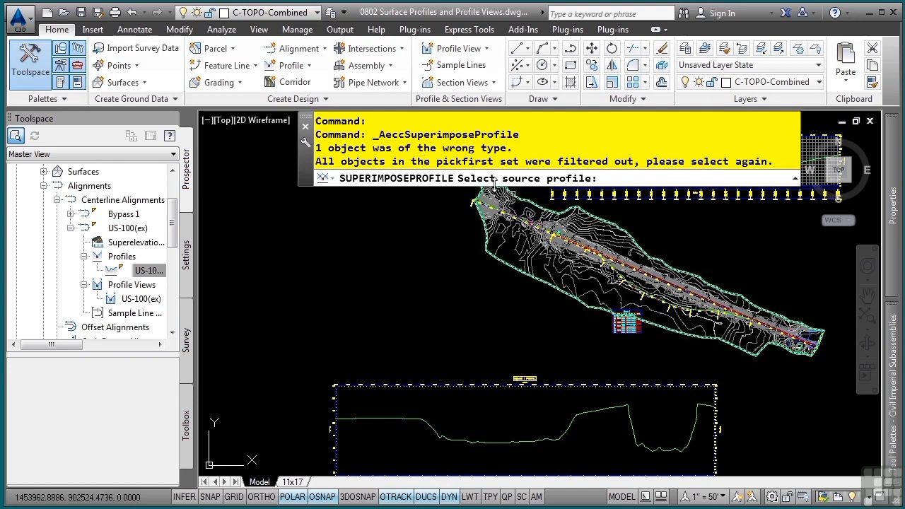
middle_drag(640, 219, 570, 301)
scroll(589, 260, up, 8)
middle_drag(590, 260, 609, 327)
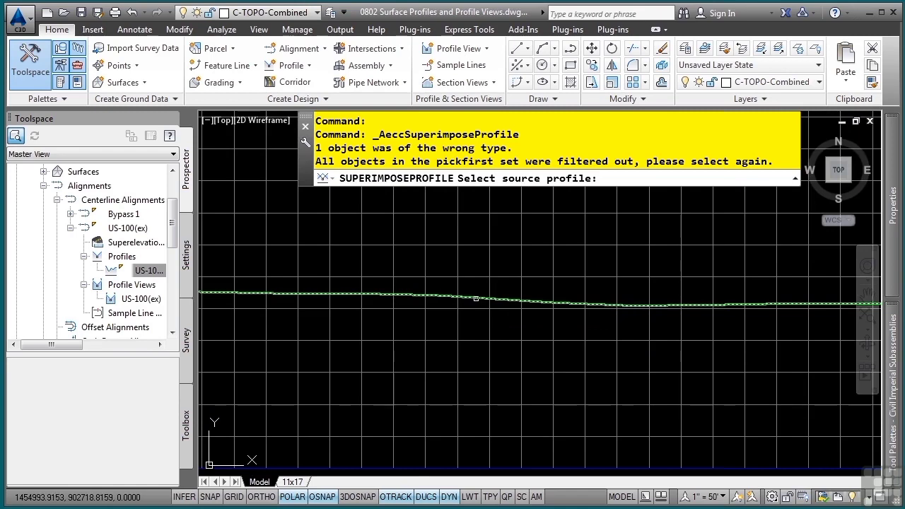
click(476, 299)
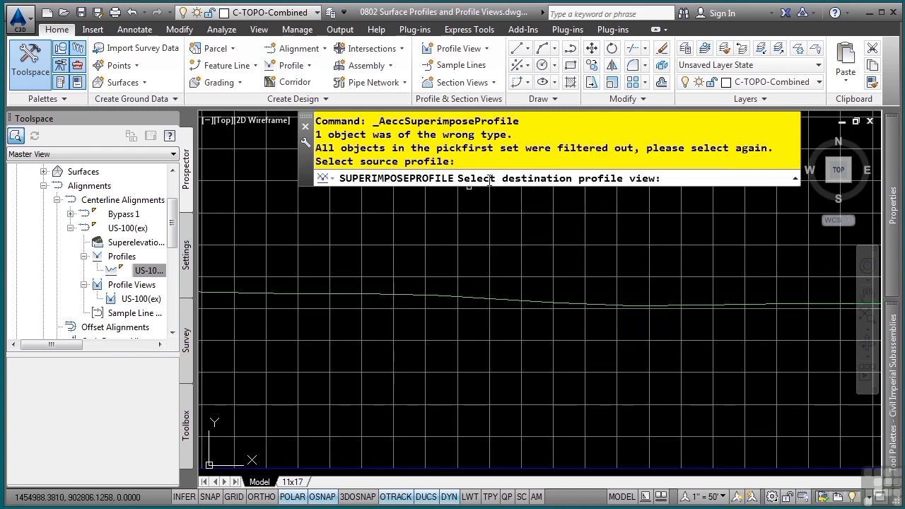
Choose the Bypass profile view as the destination for the superimposed profile
scroll(544, 305, down, 5)
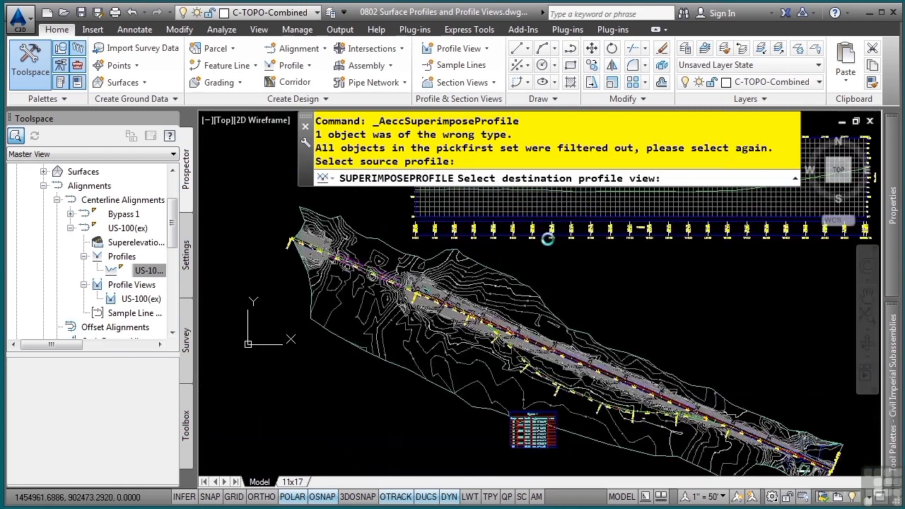
middle_drag(509, 371, 577, 211)
middle_drag(551, 397, 660, 326)
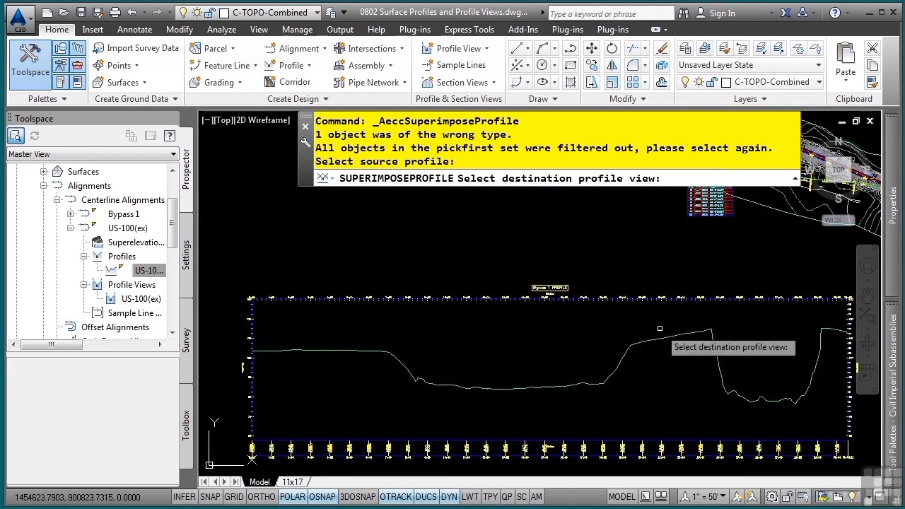
scroll(498, 352, up, 2)
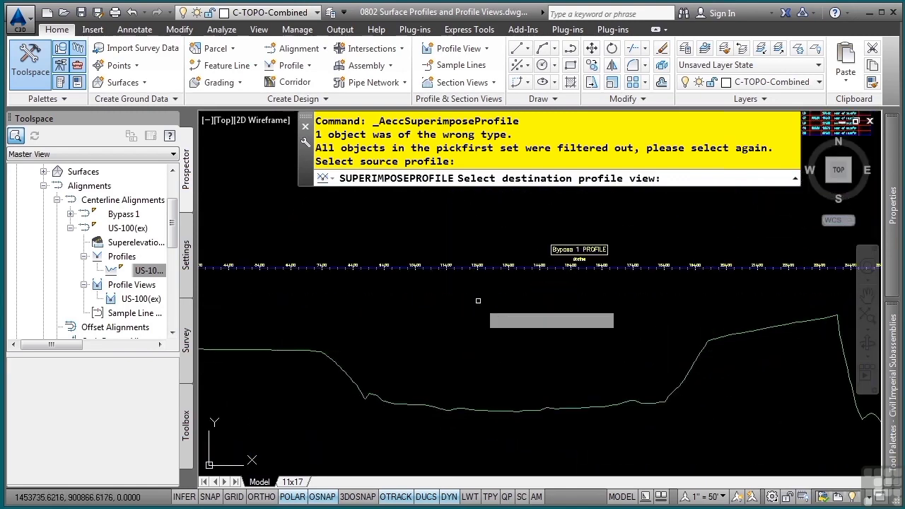
click(486, 270)
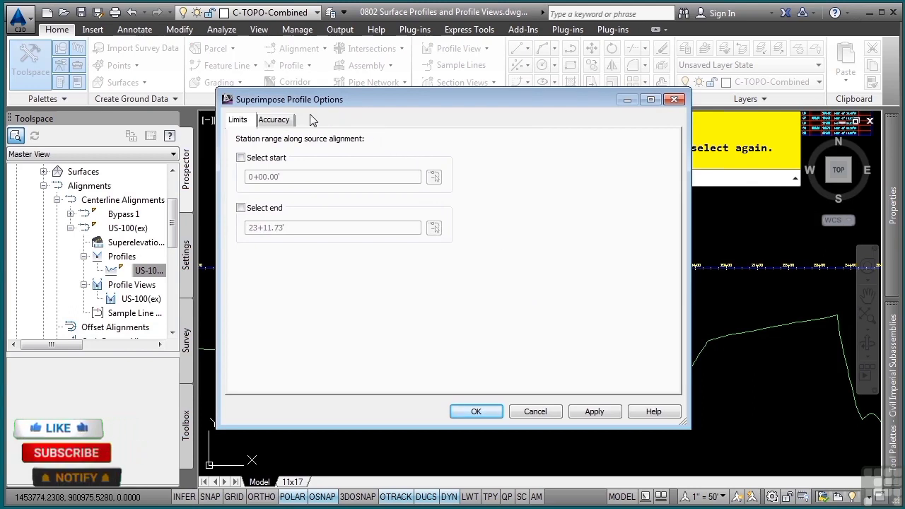
Review the superimpose accuracy options, accept the default station limits and mid-ordinate distances, and clear the selection
click(274, 119)
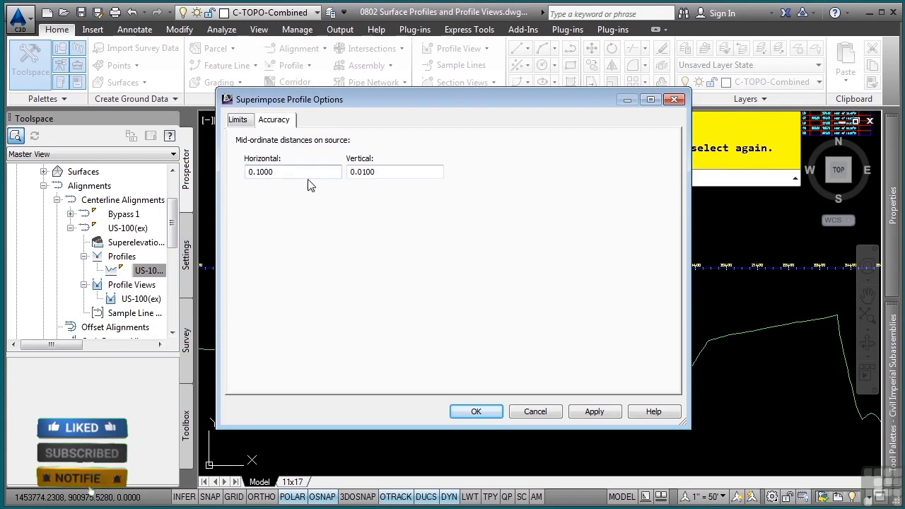
drag(307, 174, 229, 182)
key(Tab)
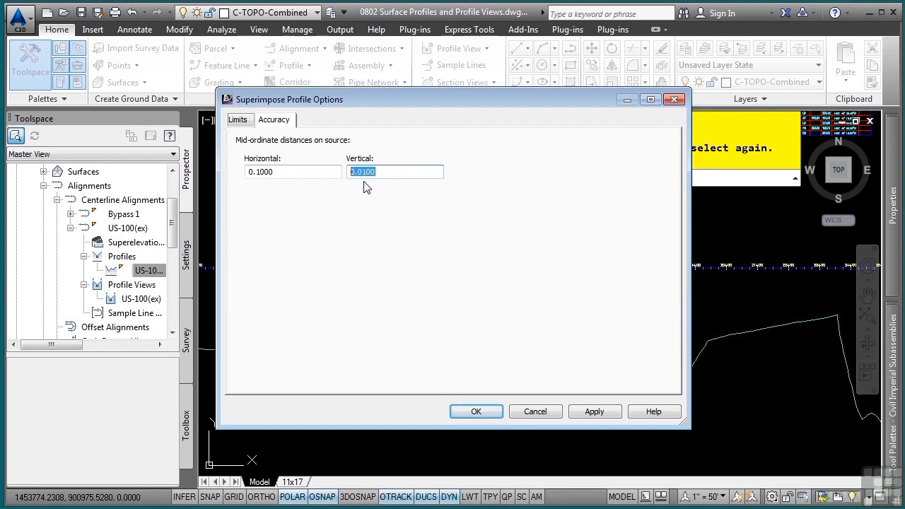
click(475, 412)
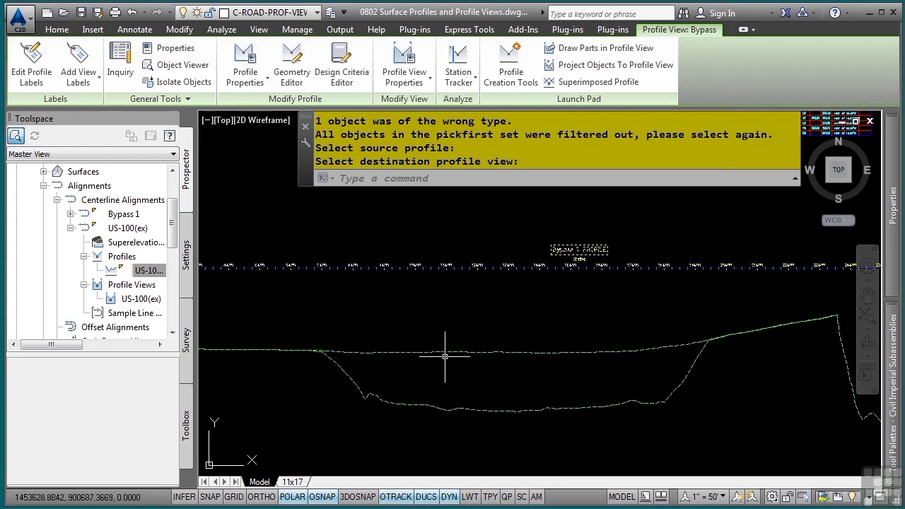
mouse_move(445, 357)
middle_down()
mouse_move(541, 356)
mouse_move(447, 344)
middle_up()
key(Escape)
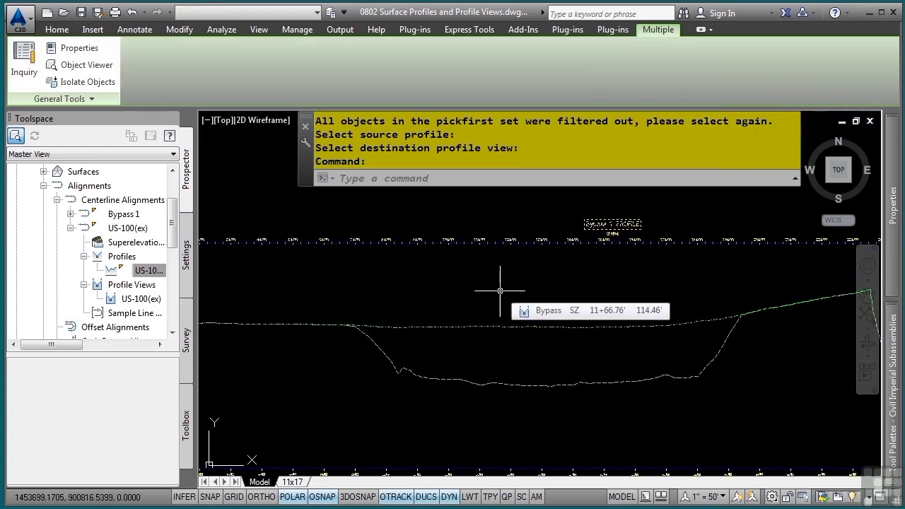
key(Escape)
key(Escape)
key(Escape)
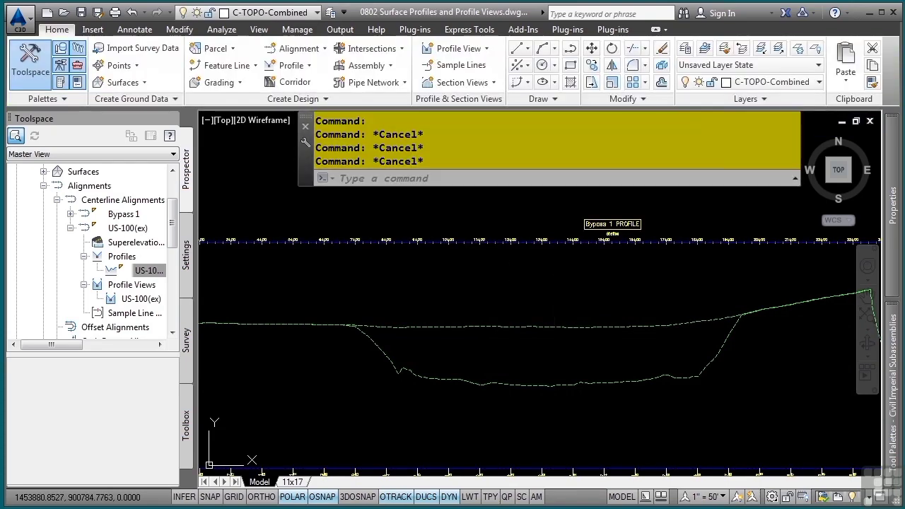
Copy the superimposed profile's Existing Ground Profile style and name the copy Existing Offset
click(473, 326)
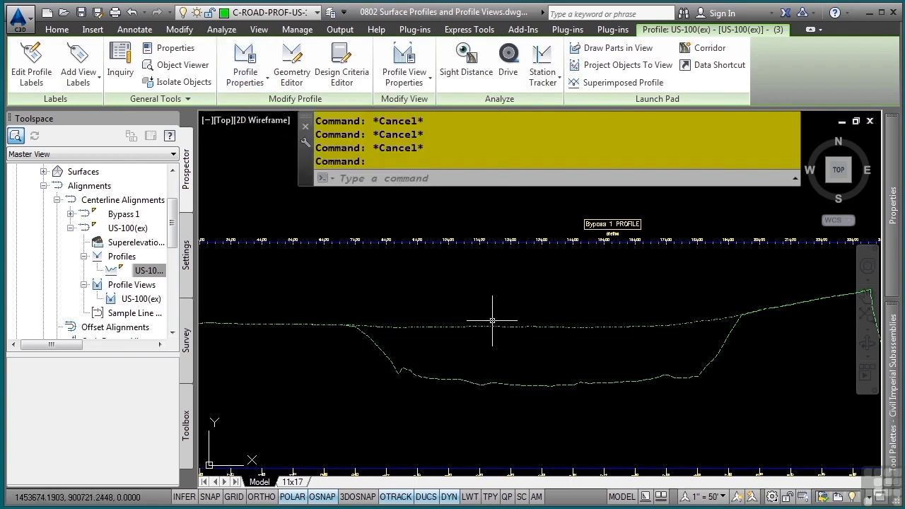
click(245, 62)
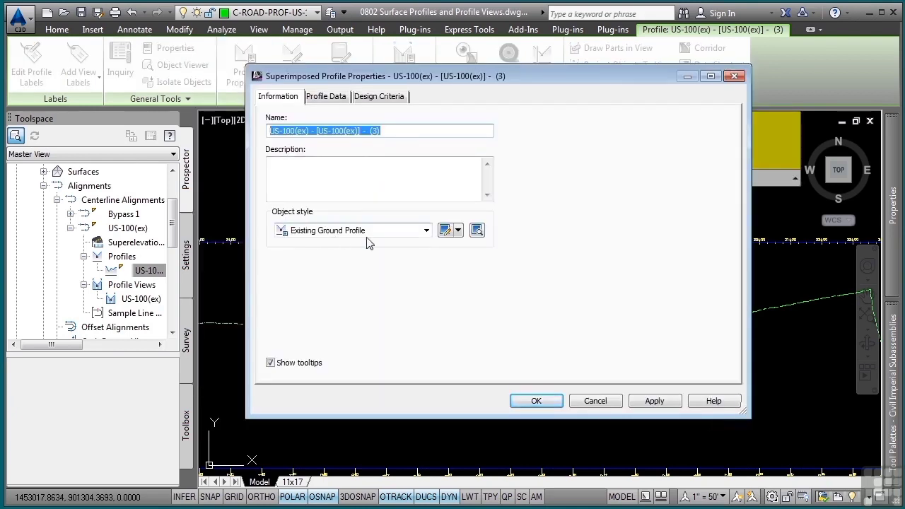
click(458, 231)
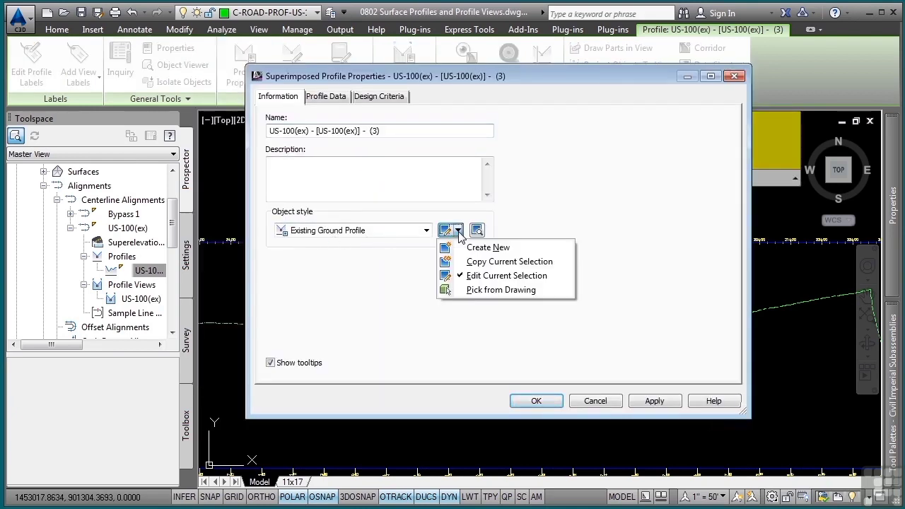
click(529, 262)
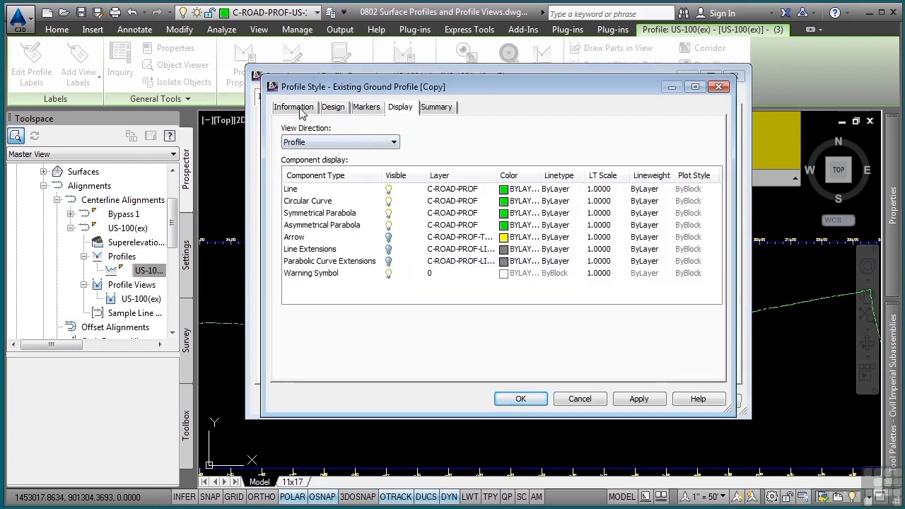
click(291, 107)
drag(394, 141, 274, 126)
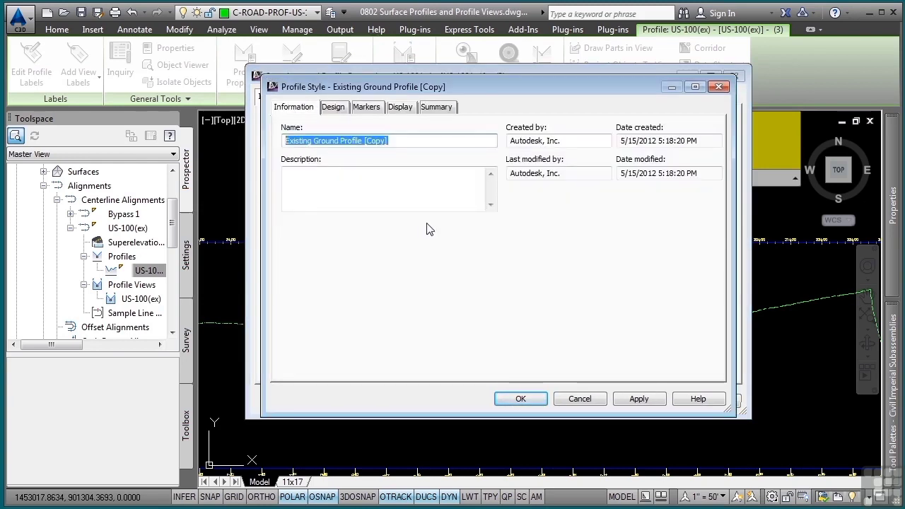
text(Existing Offset)
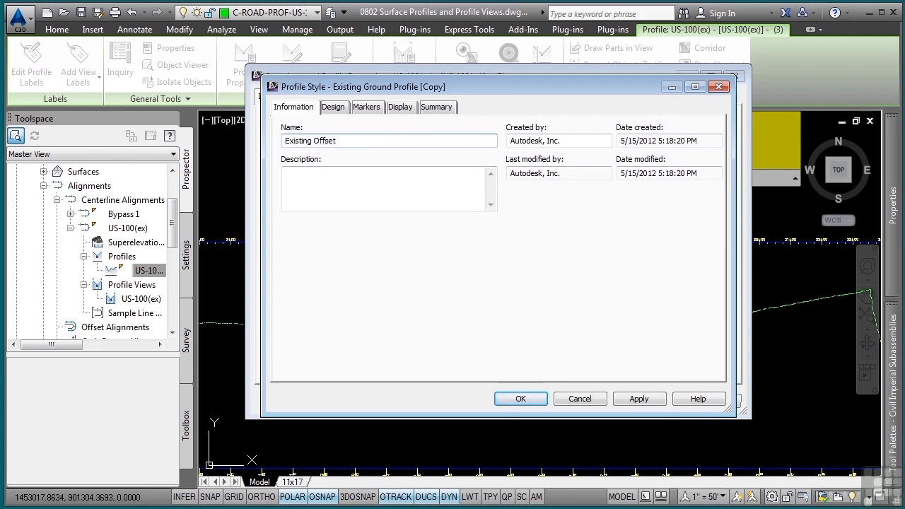
Set every component of the Existing Offset profile style to white, apply the style to the superimposed profile, and clear the selection
click(400, 110)
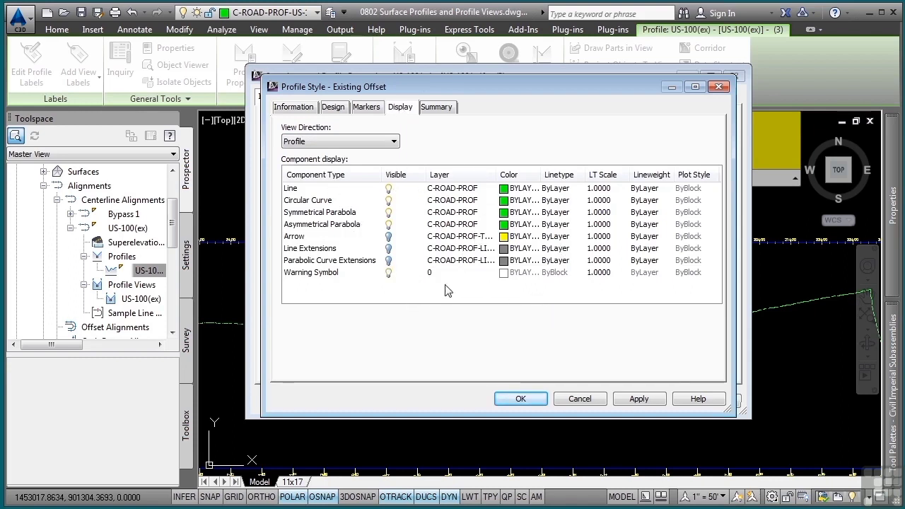
drag(297, 173, 454, 296)
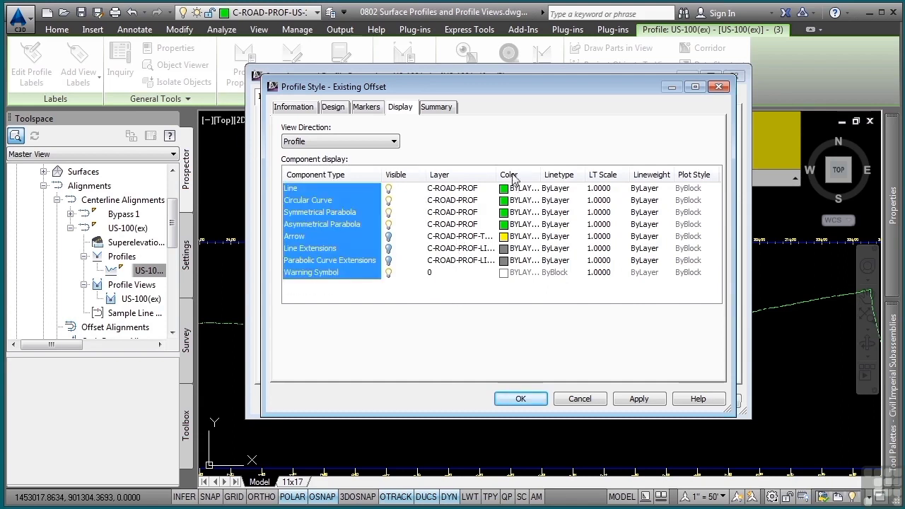
click(516, 234)
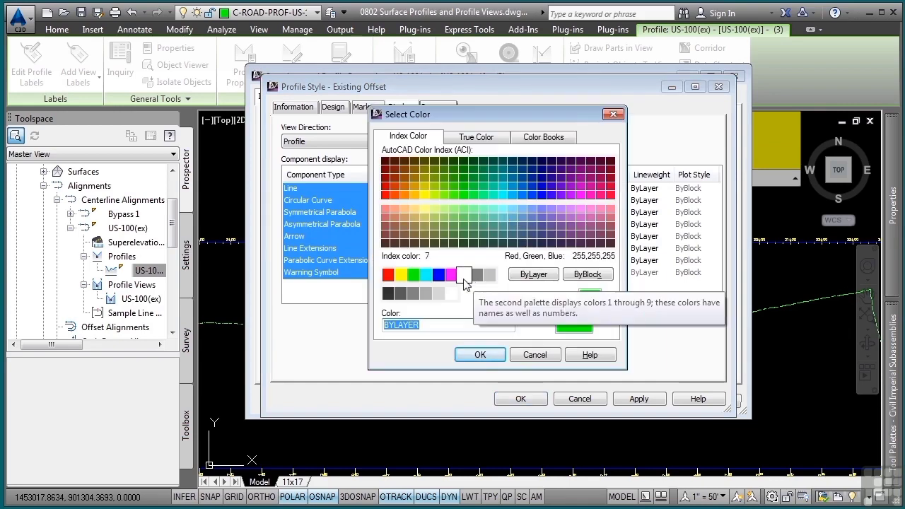
click(463, 275)
click(480, 355)
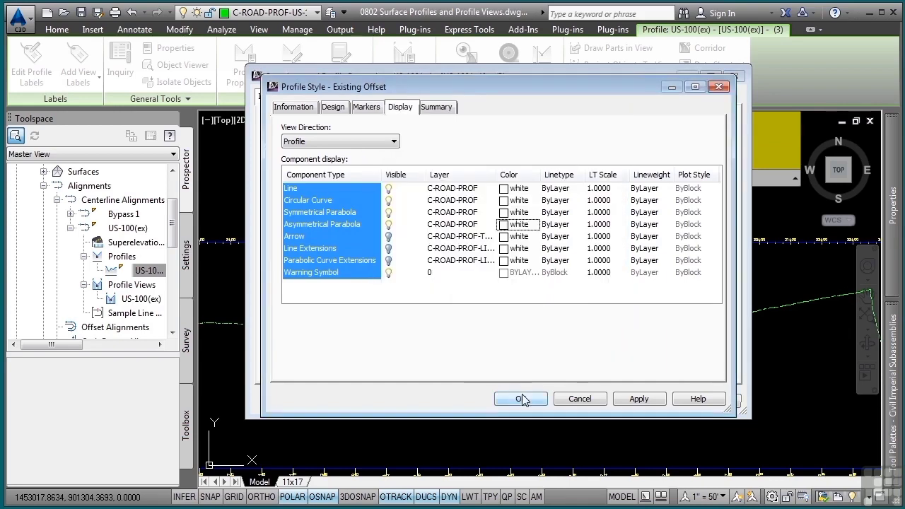
click(521, 398)
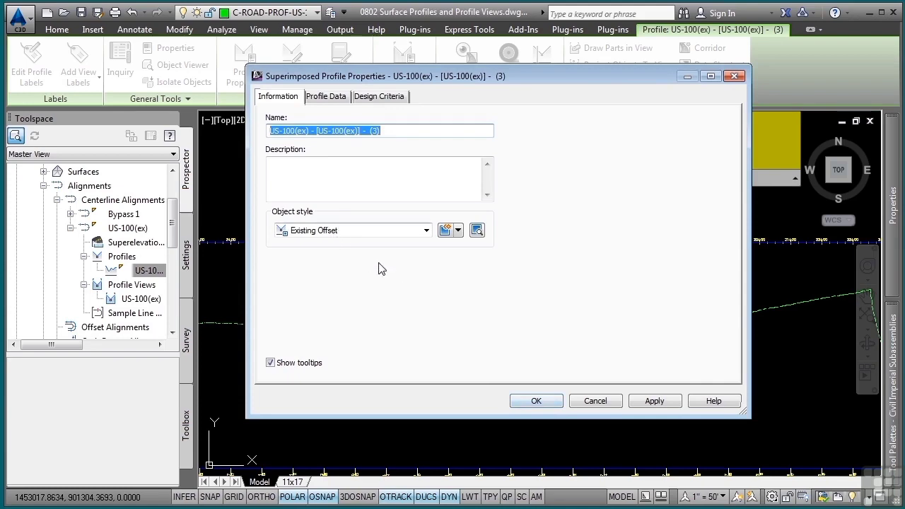
click(537, 400)
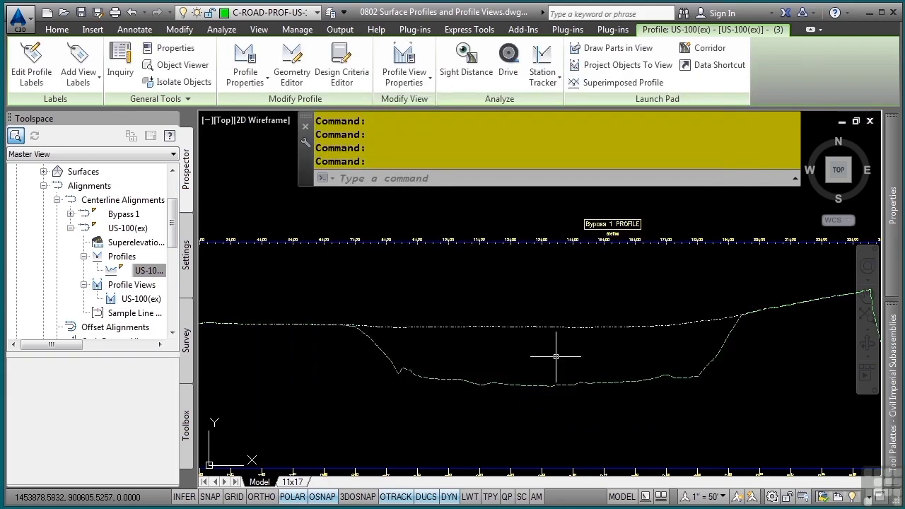
key(Escape)
key(Escape)
key(Escape)
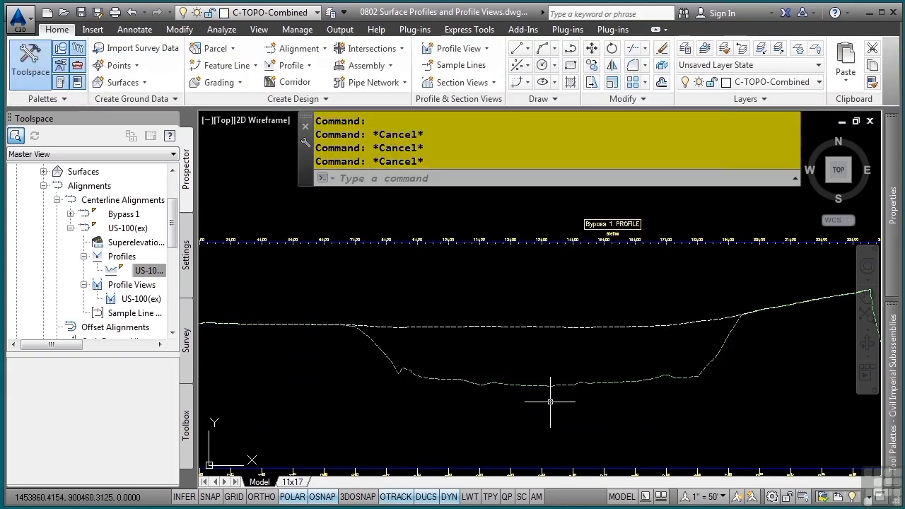
Split the drawing area into two horizontal viewports and frame the US-100(ex) profile view in the upper one
scroll(612, 337, up, 3)
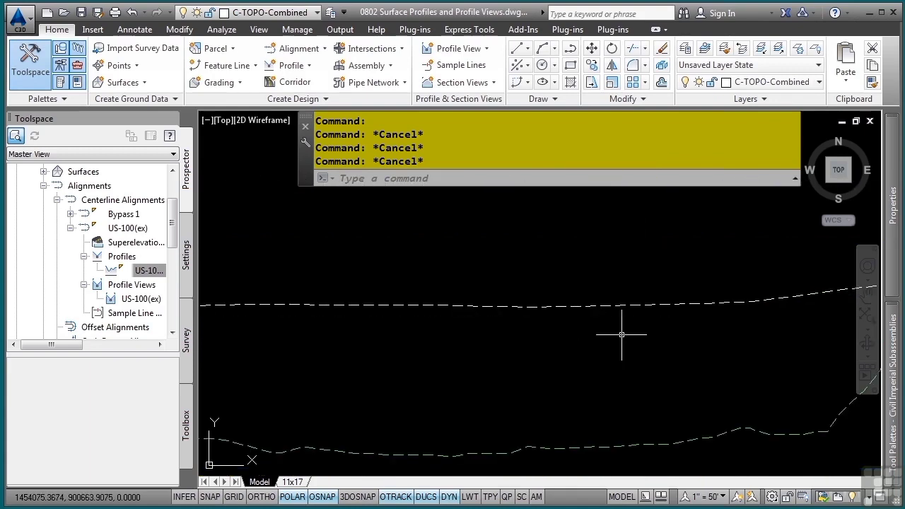
scroll(621, 332, down, 3)
scroll(620, 333, down, 5)
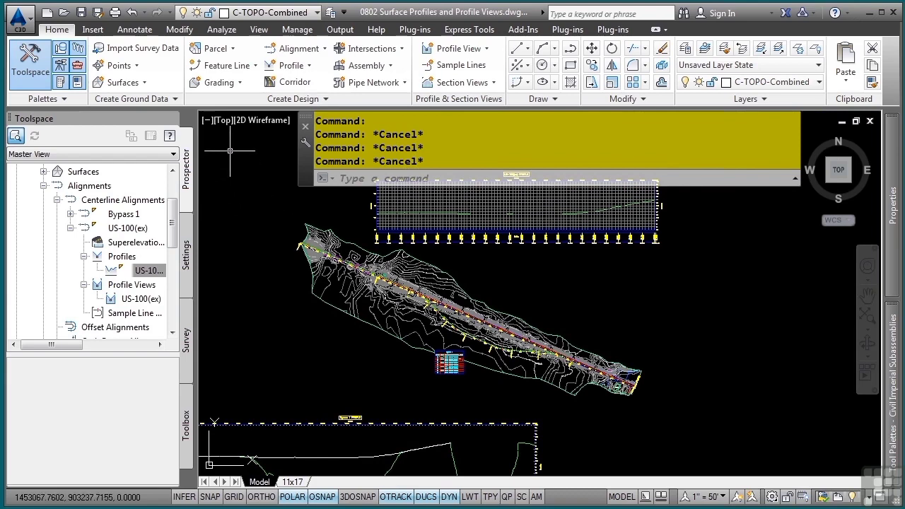
click(206, 121)
mouse_move(240, 151)
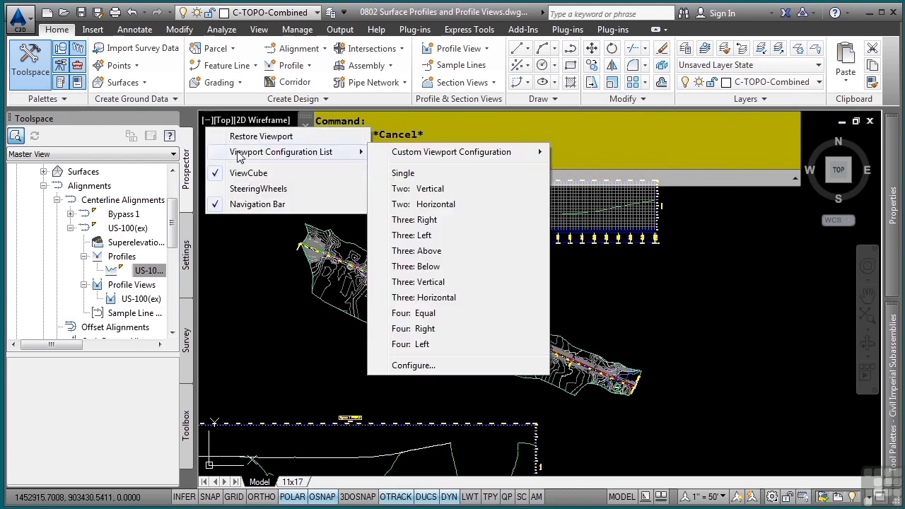
click(427, 204)
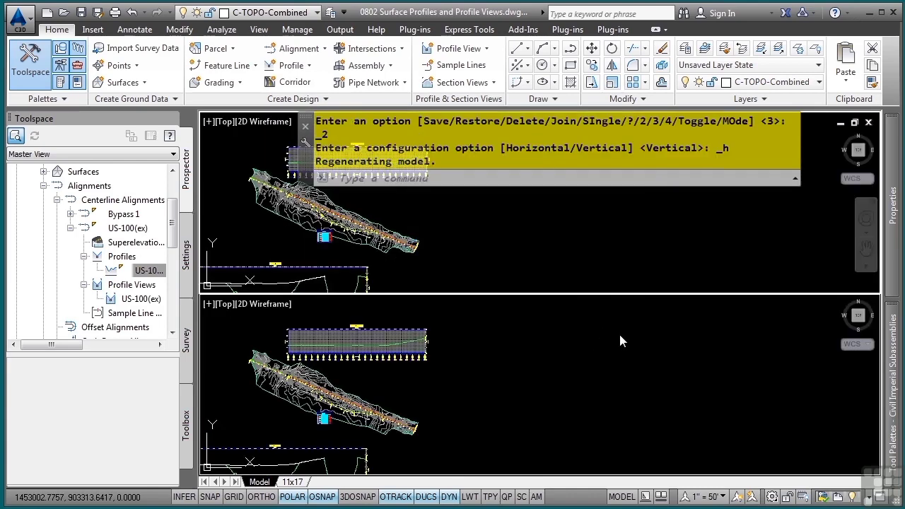
mouse_move(510, 247)
middle_down()
mouse_move(587, 289)
mouse_move(691, 298)
middle_up()
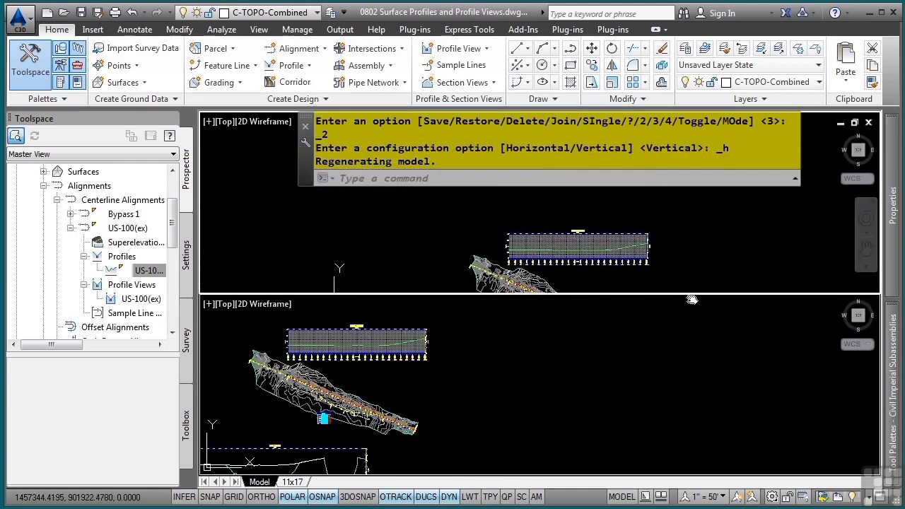
scroll(672, 277, up, 4)
middle_drag(560, 239, 640, 271)
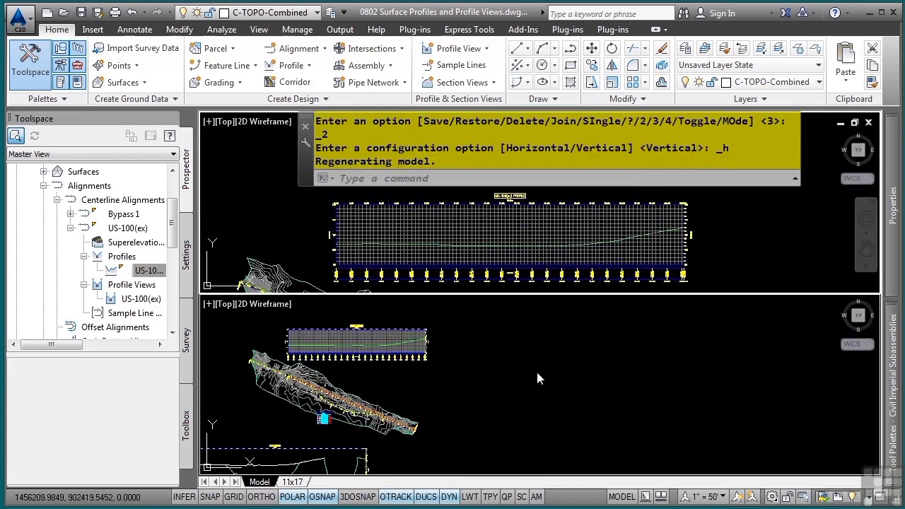
Select the US-100(ex) alignment in the lower viewport, turn off object snap, and stretch its start point to north of the road
click(469, 388)
scroll(364, 400, up, 5)
scroll(363, 400, up, 3)
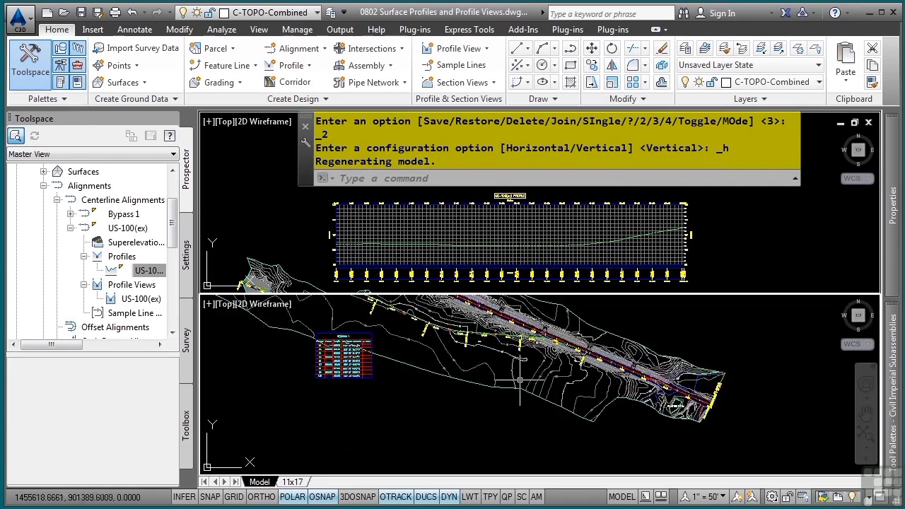
scroll(540, 369, up, 5)
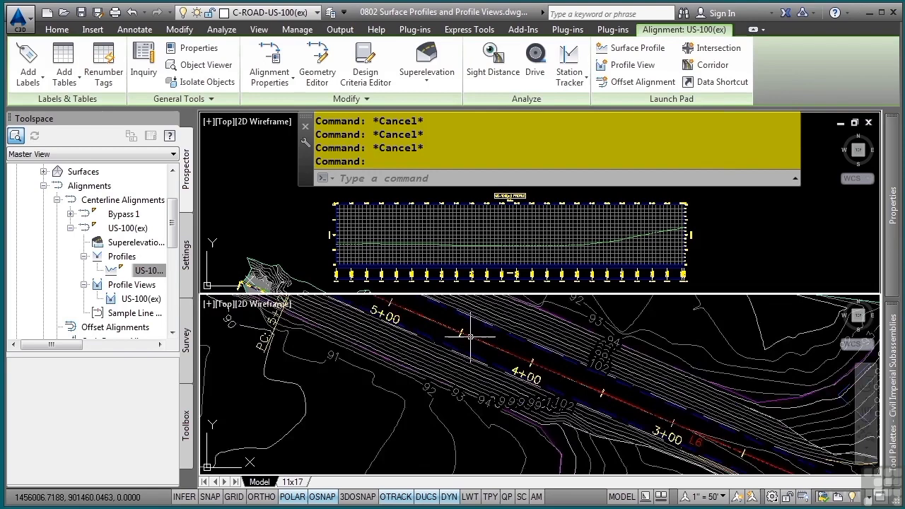
scroll(470, 337, down, 5)
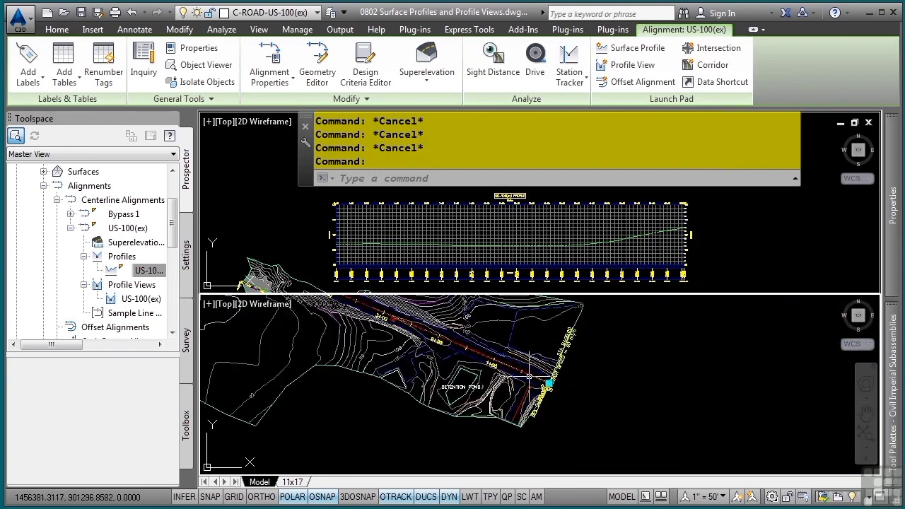
click(322, 496)
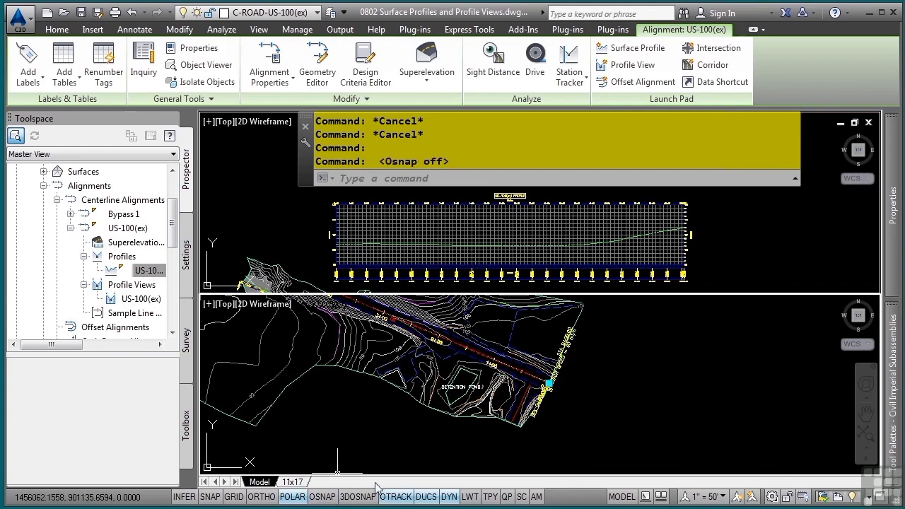
click(550, 384)
scroll(537, 417, up, 3)
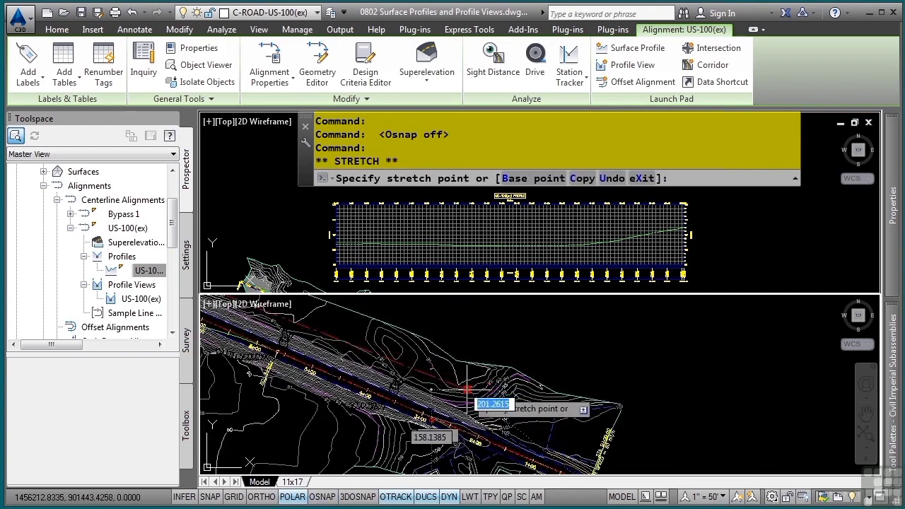
click(467, 390)
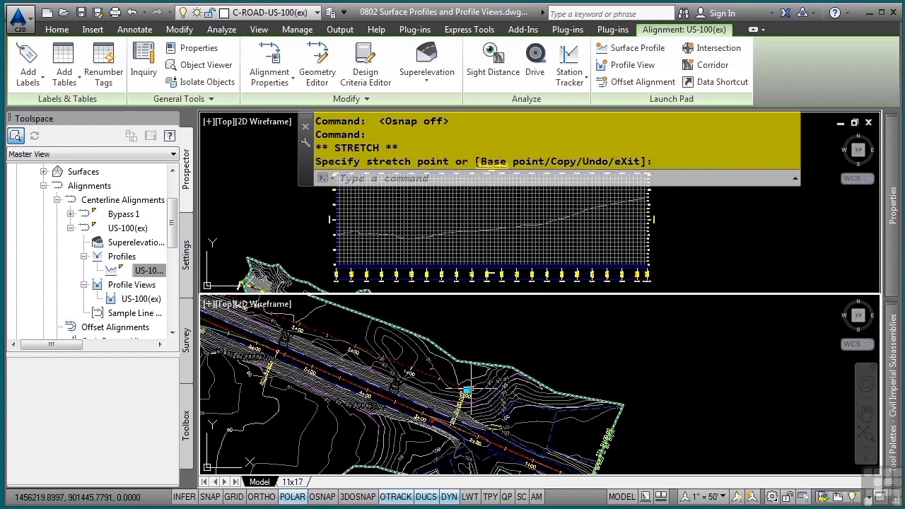
Stretch the US-100(ex) alignment's start point to the open ground southwest of the road and from there to the detention pond
click(467, 389)
middle_drag(382, 431, 557, 399)
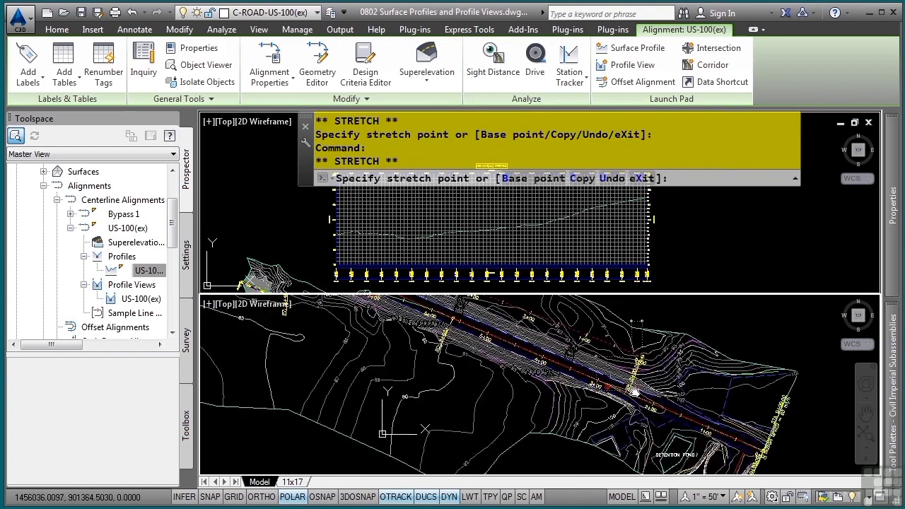
click(491, 410)
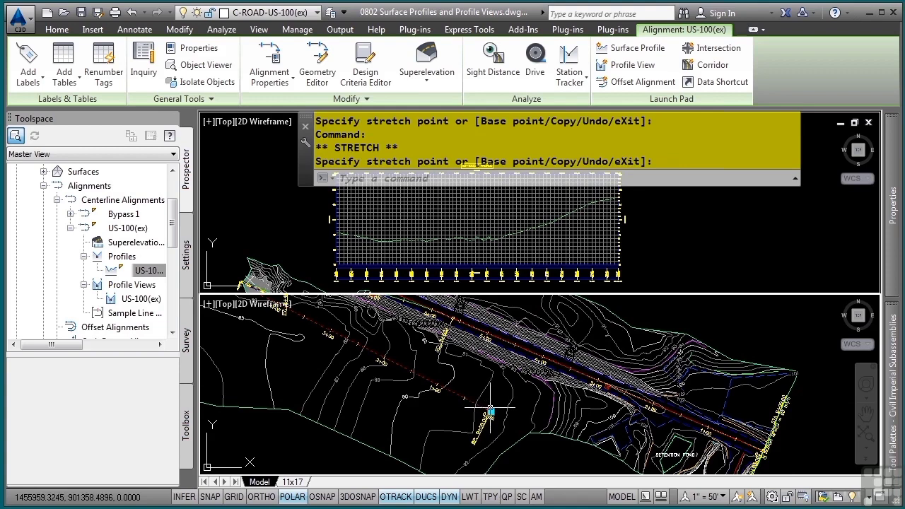
click(491, 410)
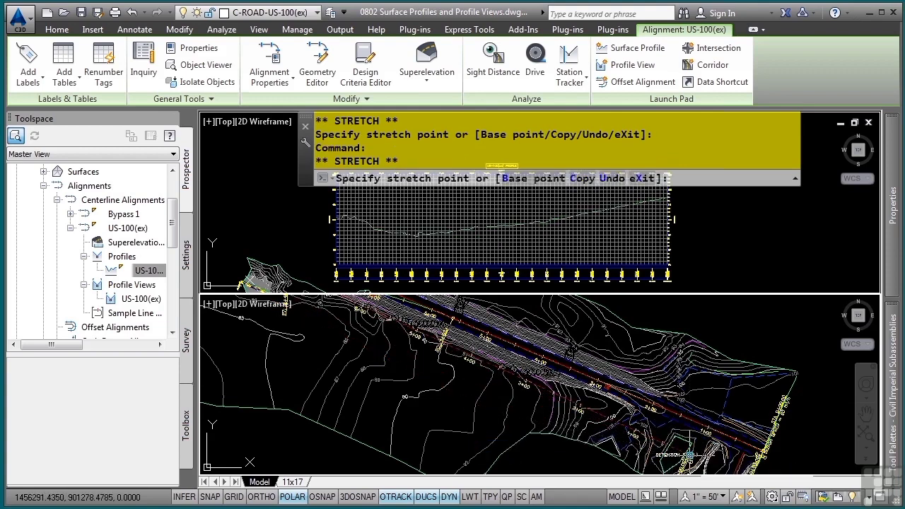
click(608, 387)
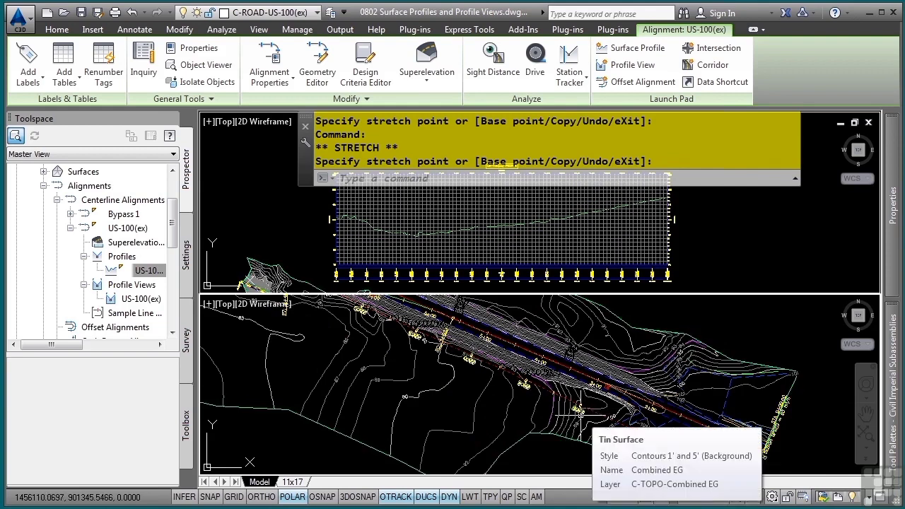
click(580, 409)
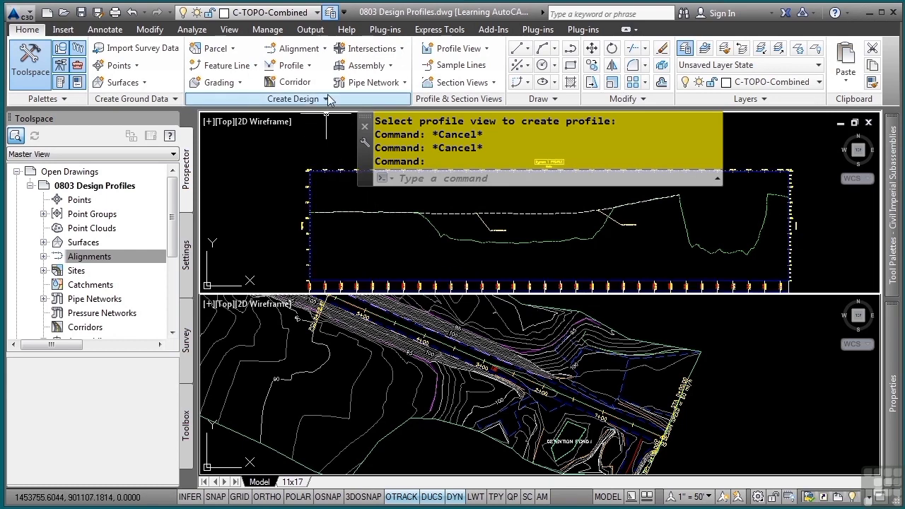
Create a layout profile named _Vert1 in the Bypass 1 profile view, using the Design Profile style and Complete Label Set without criteria-based design
click(298, 65)
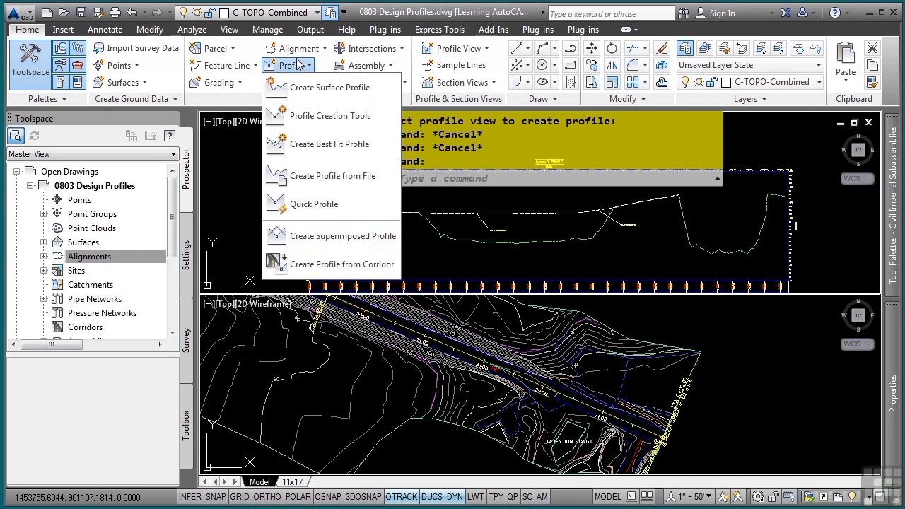
click(304, 115)
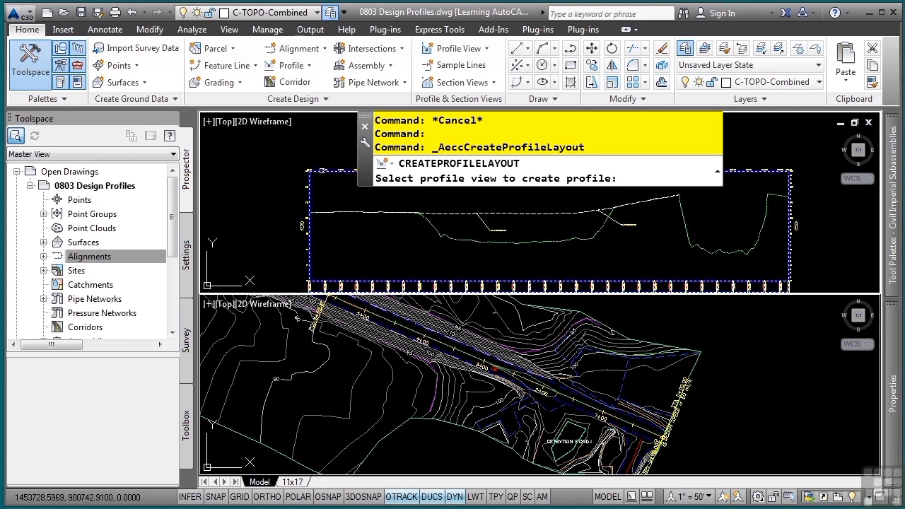
click(320, 171)
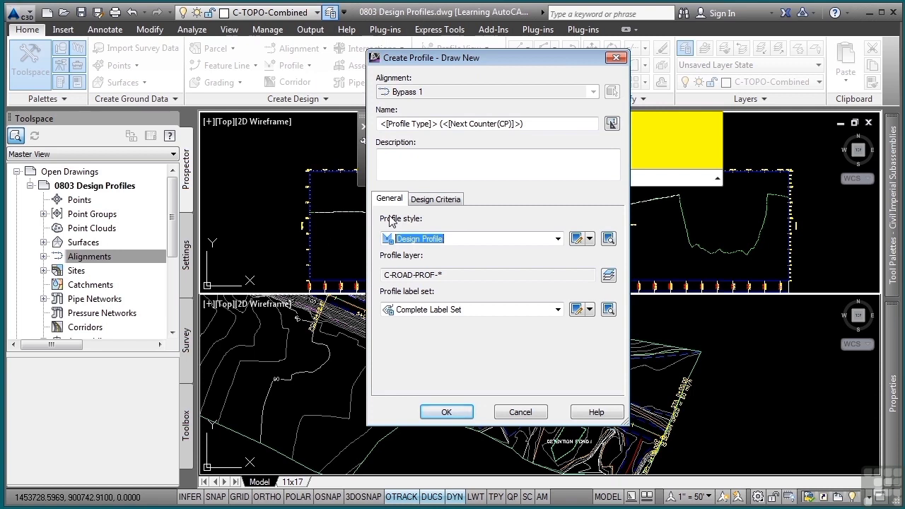
drag(527, 124, 380, 137)
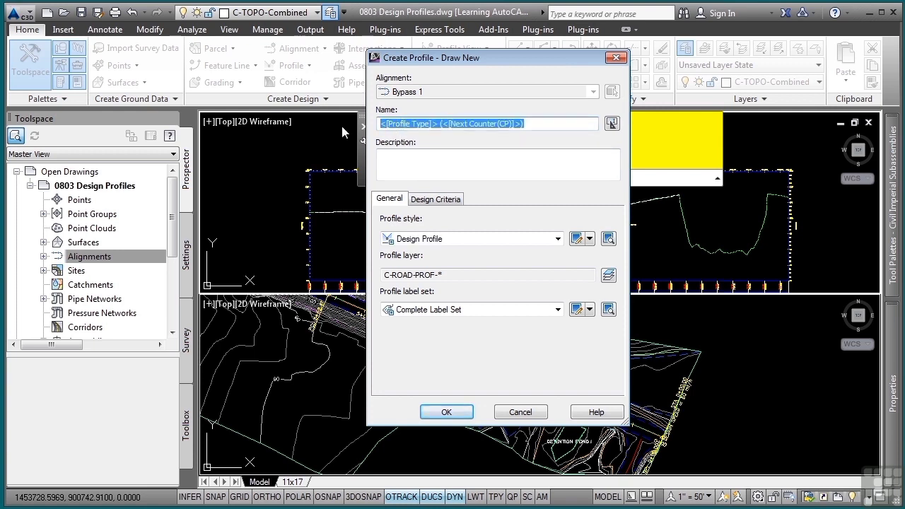
key(BackSpace)
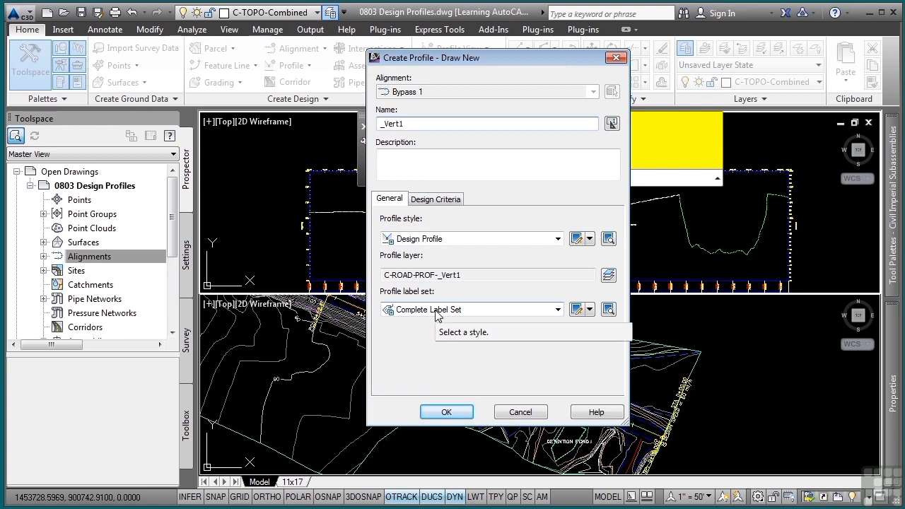
click(448, 204)
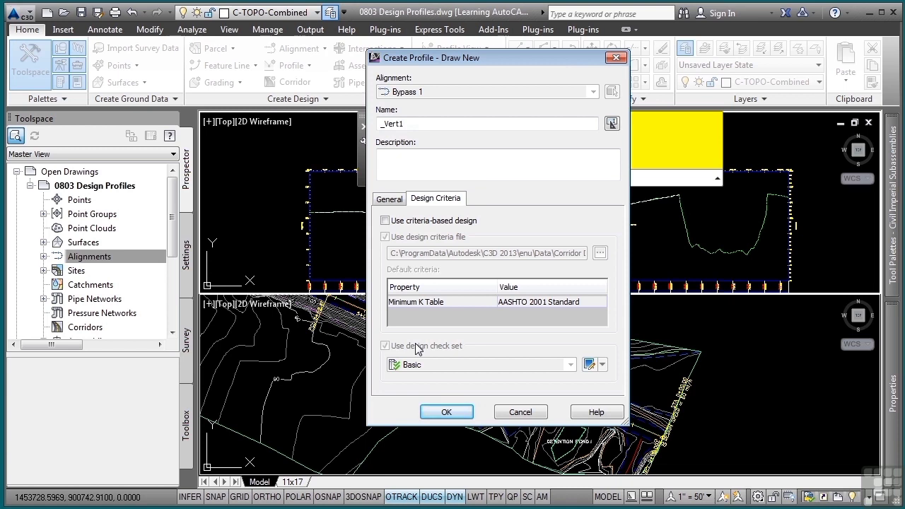
click(394, 200)
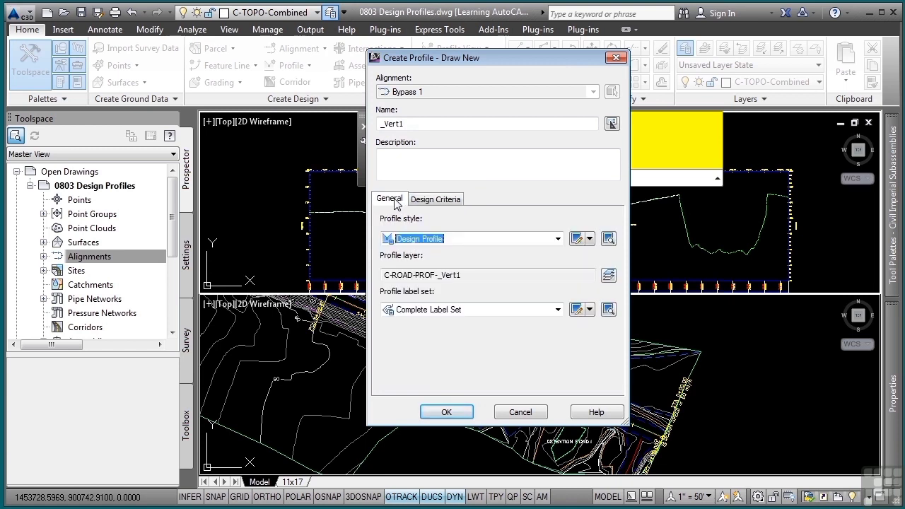
click(447, 412)
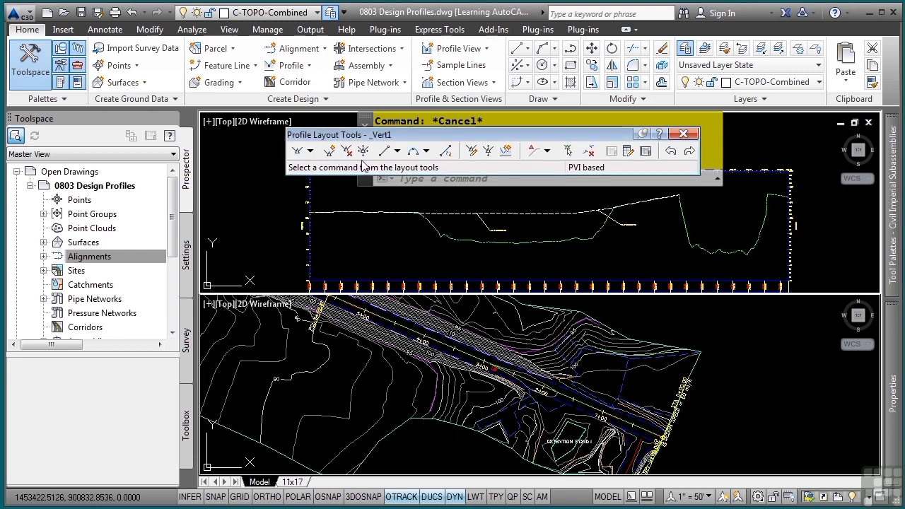
click(397, 151)
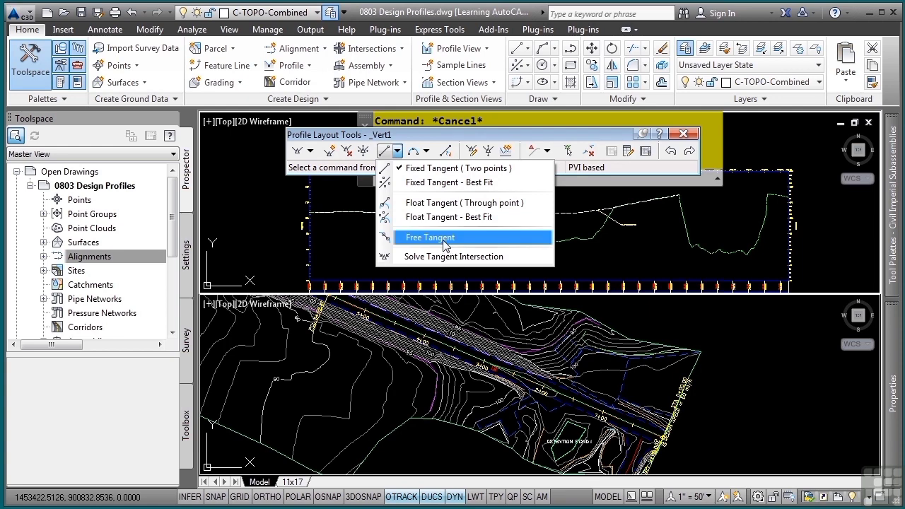
click(426, 151)
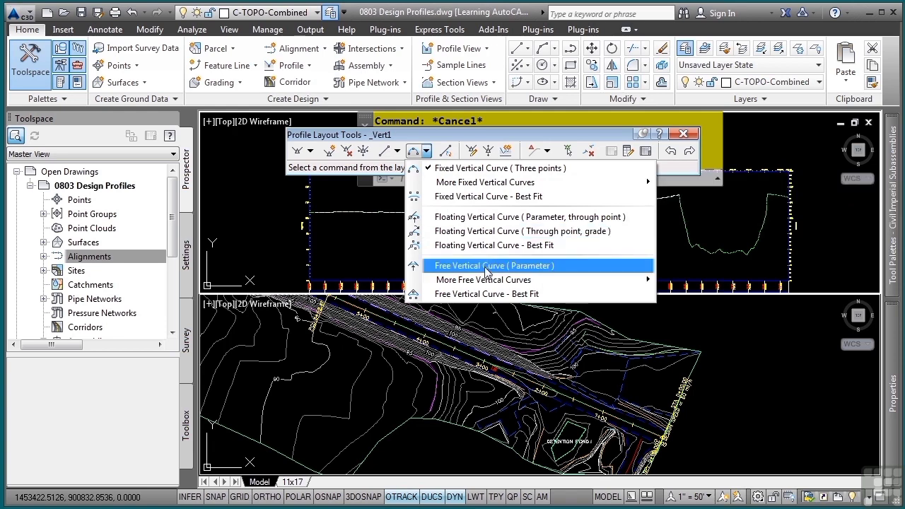
click(463, 142)
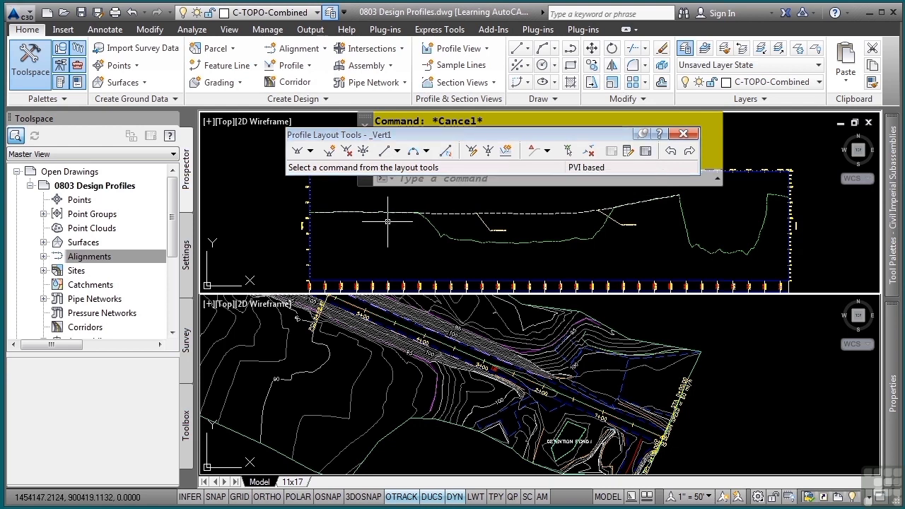
Review the curve types and the crest and sag curve lengths in the vertical curve settings without changing anything
click(311, 151)
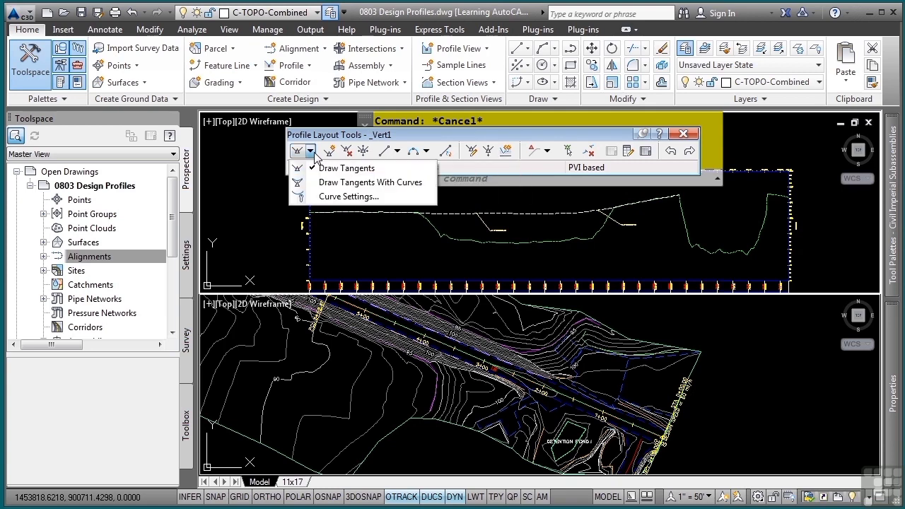
click(357, 198)
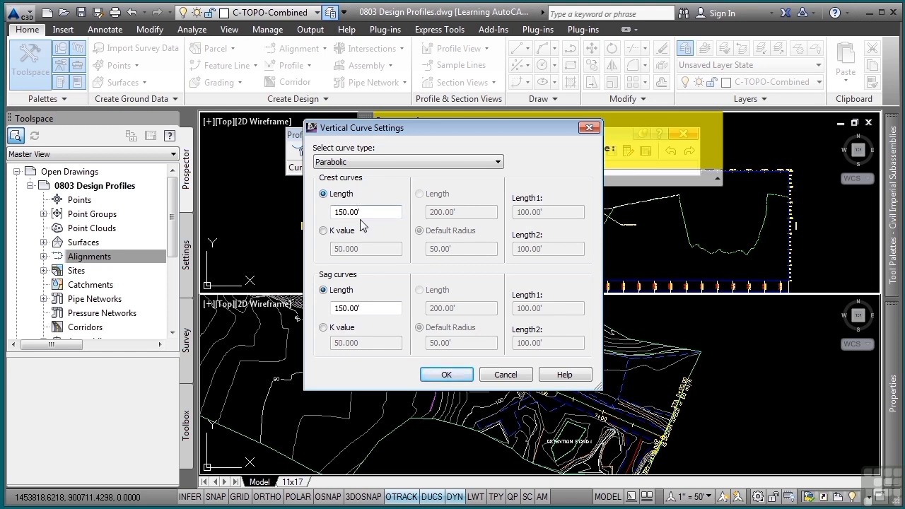
click(444, 163)
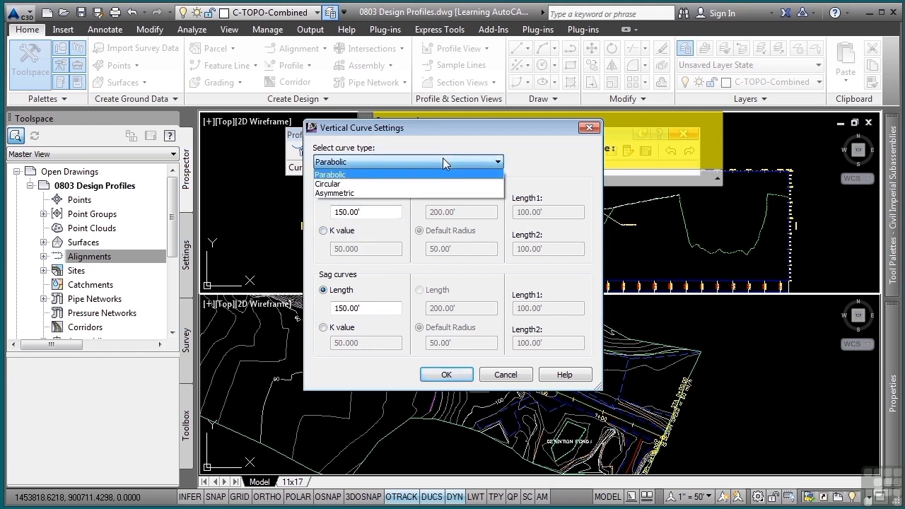
click(536, 154)
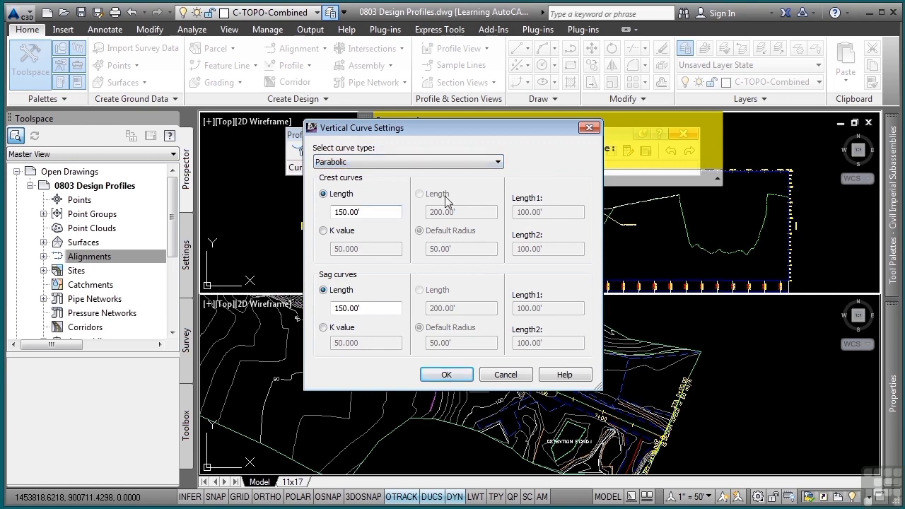
click(506, 374)
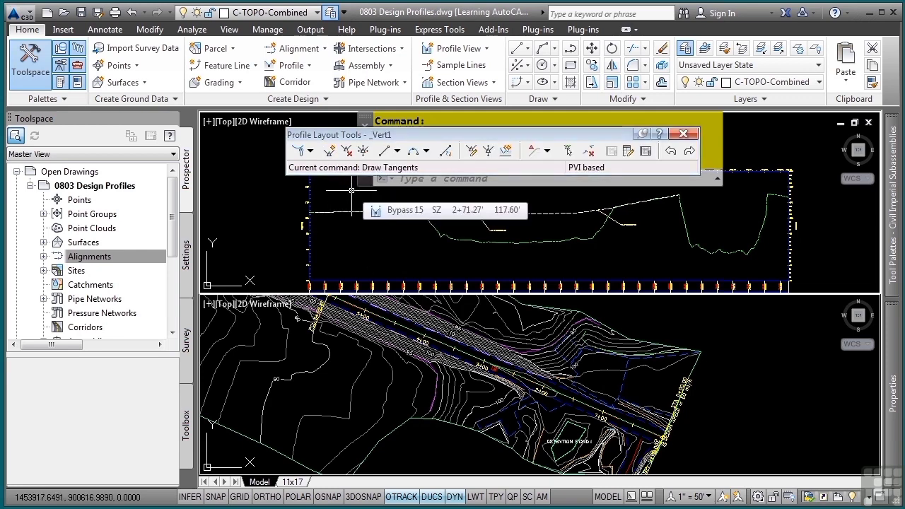
Start drawing tangents without curves for the _Vert1 profile and move the layout tools clear of the profile view
click(310, 151)
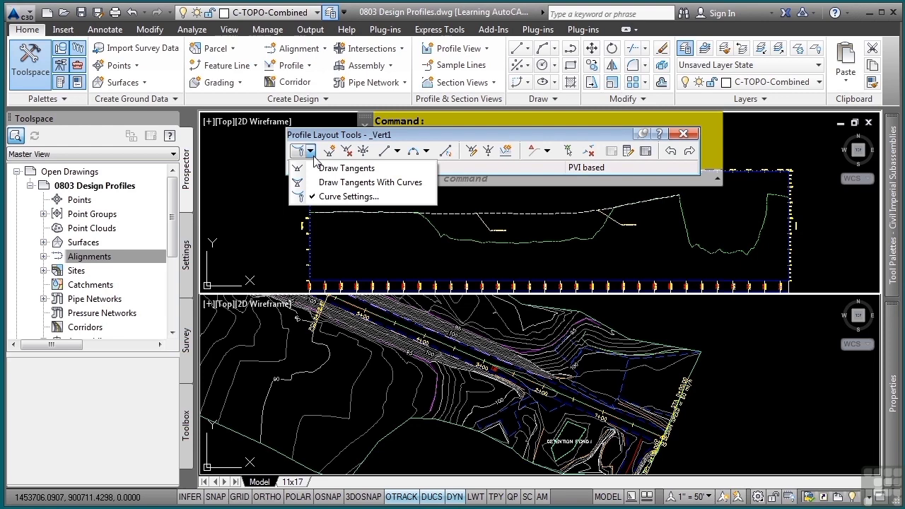
click(347, 168)
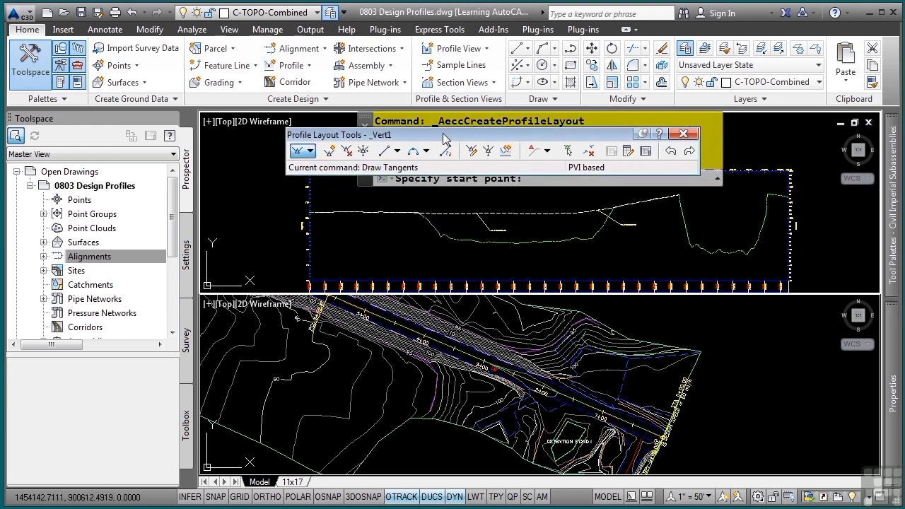
drag(446, 138, 422, 64)
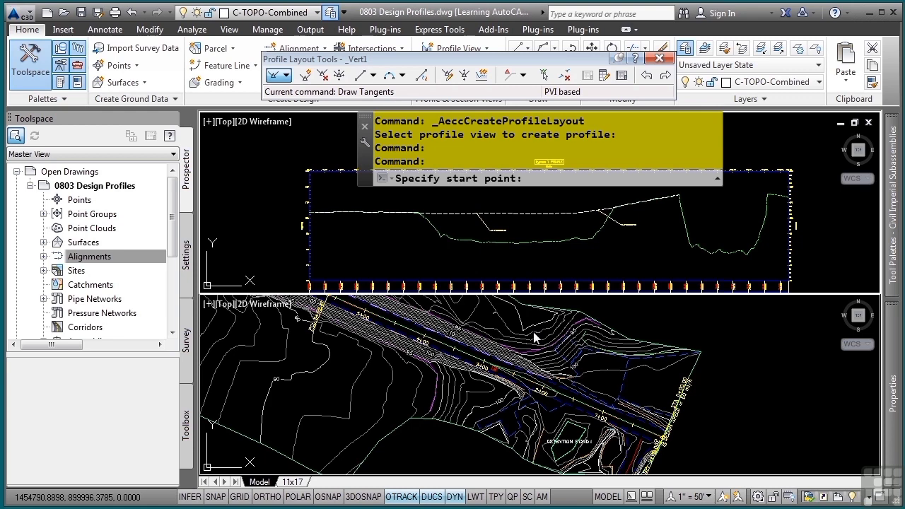
Locate the Transparent Commands toolbar among the Civil toolbars while the tangent command stays active
click(229, 29)
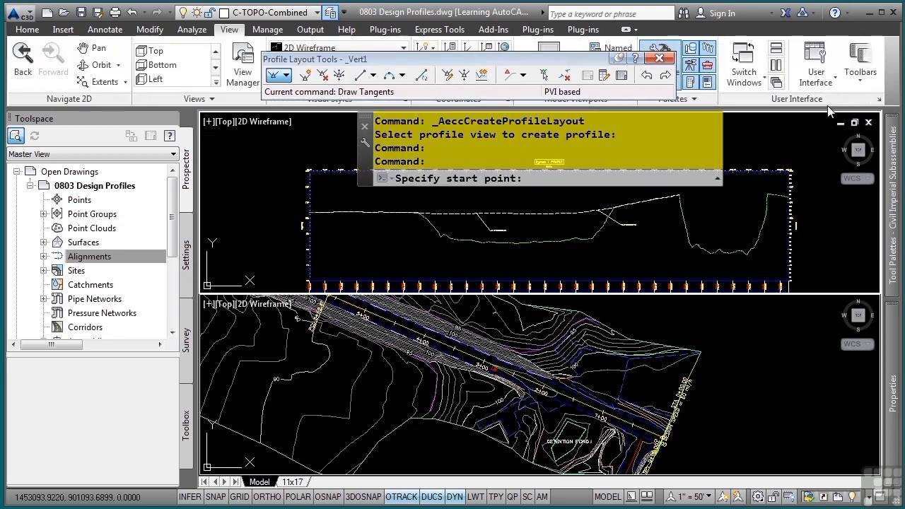
click(856, 71)
mouse_move(876, 135)
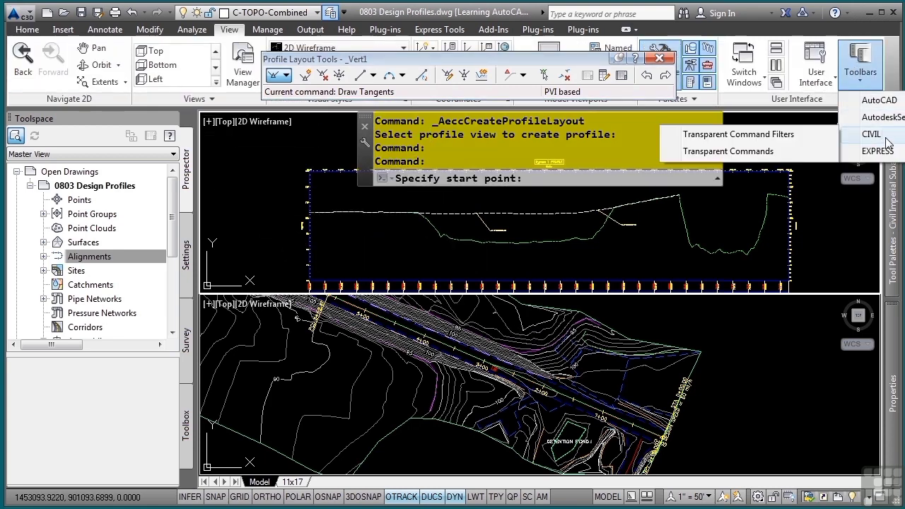
click(782, 151)
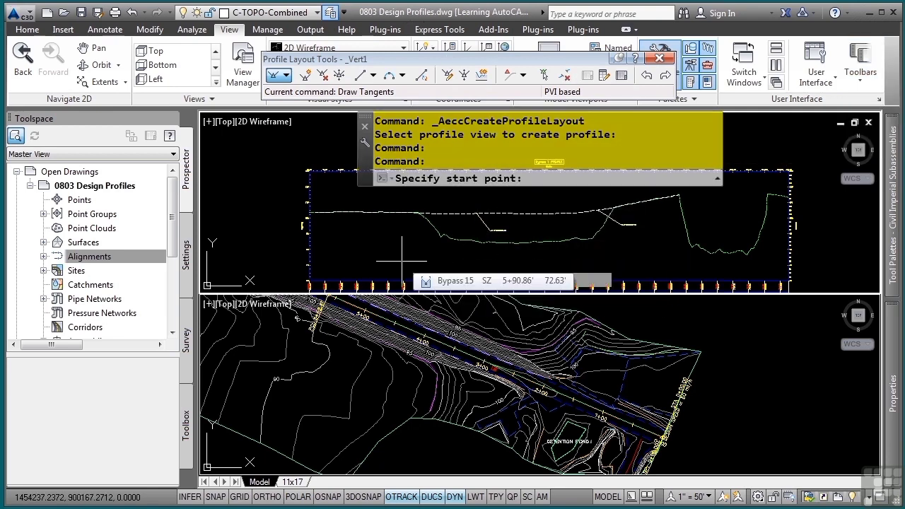
Start the _Vert1 tangents at station 300 in the Bypass 1 profile view, taking the elevation from the existing ground surface with 'SSE
text('sse)
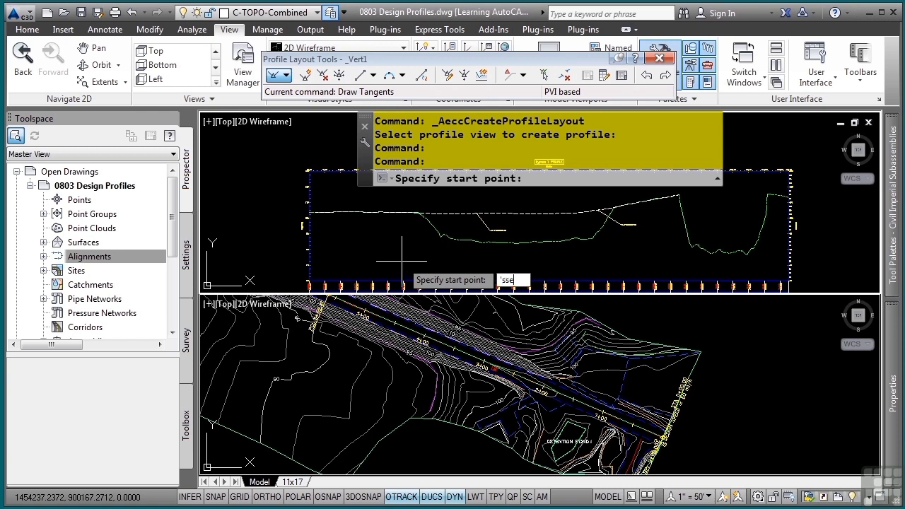
key(Return)
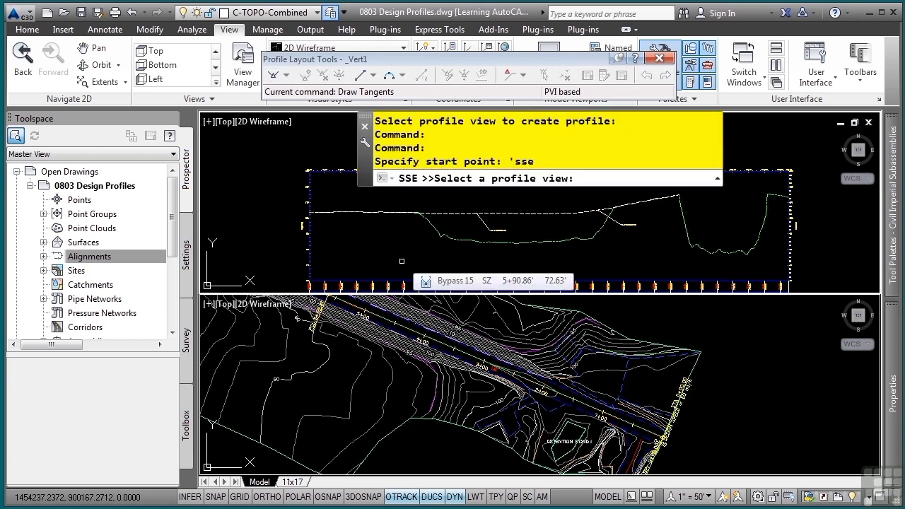
click(358, 265)
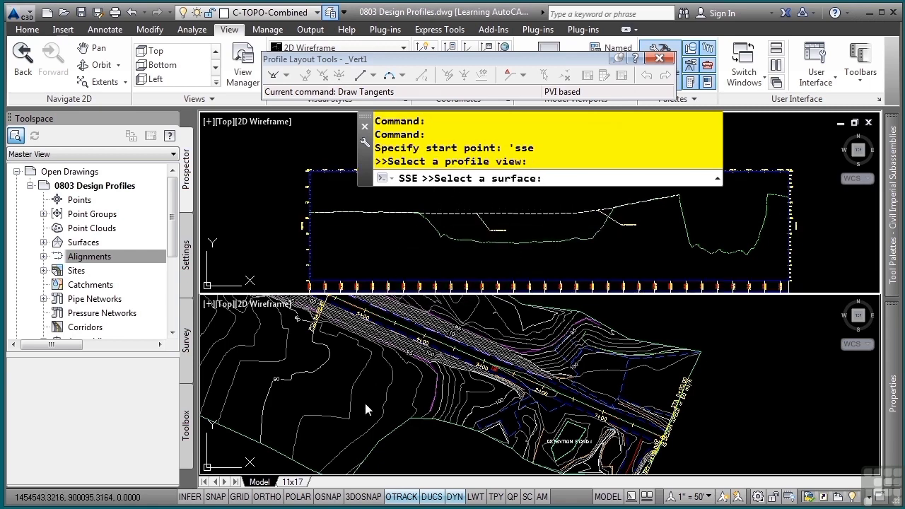
double_click(393, 352)
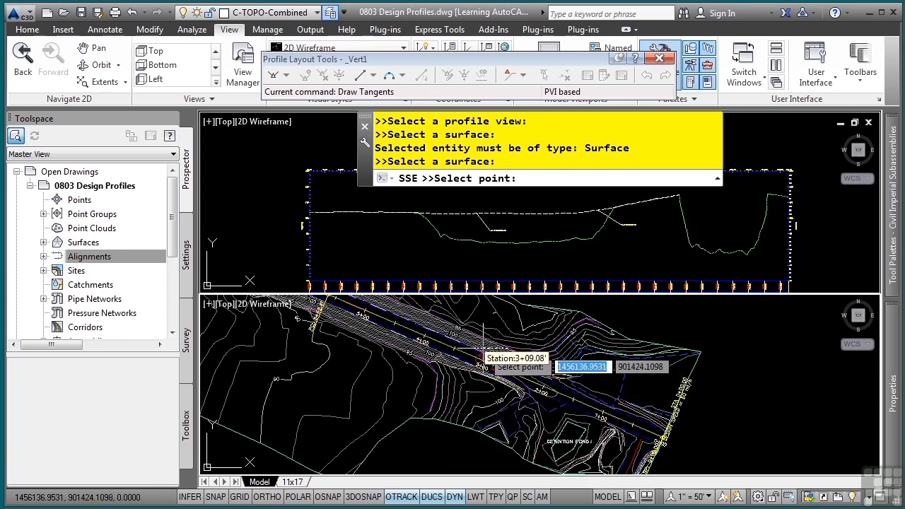
mouse_move(478, 387)
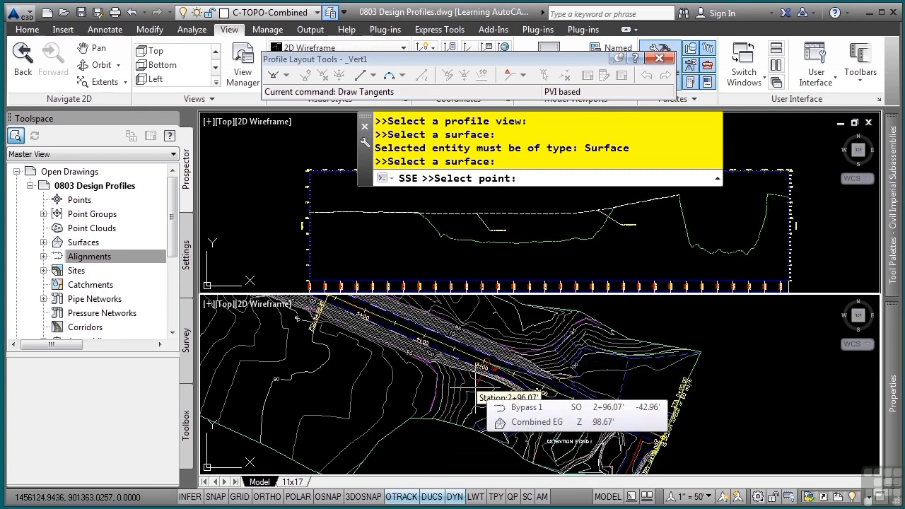
text(300)
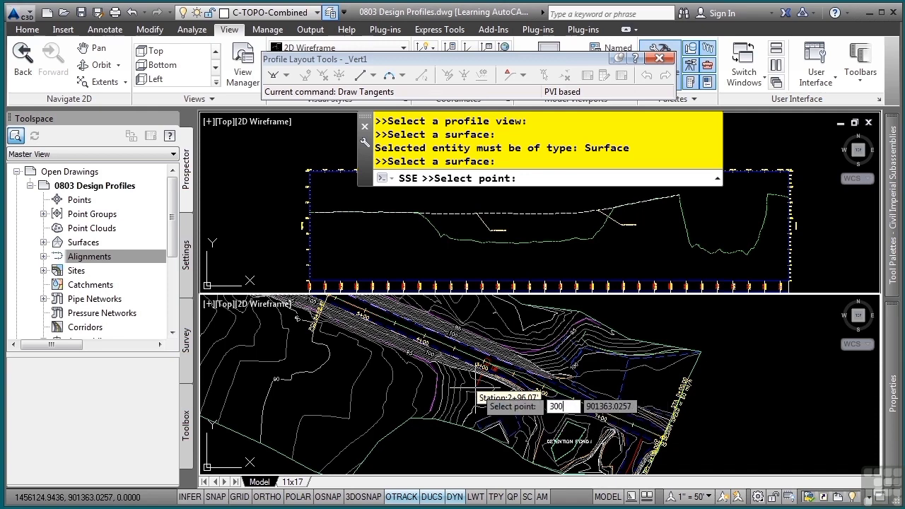
key(Return)
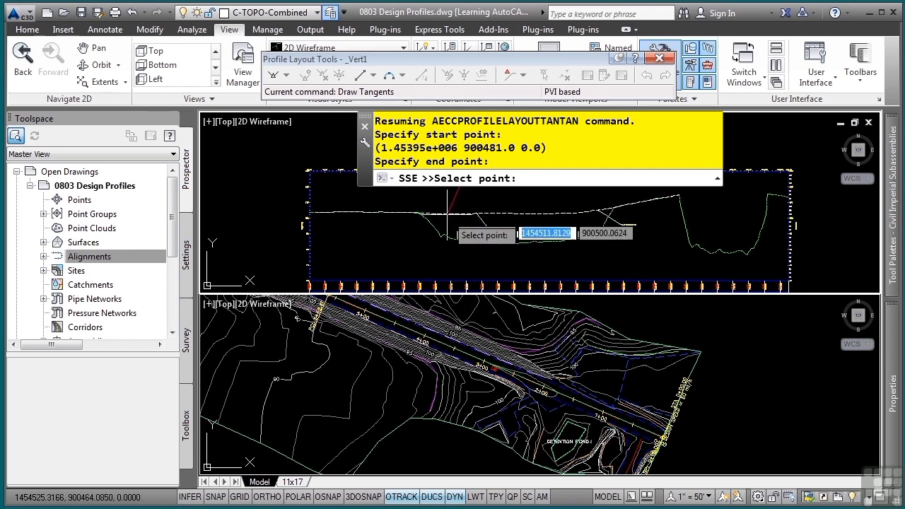
key(Escape)
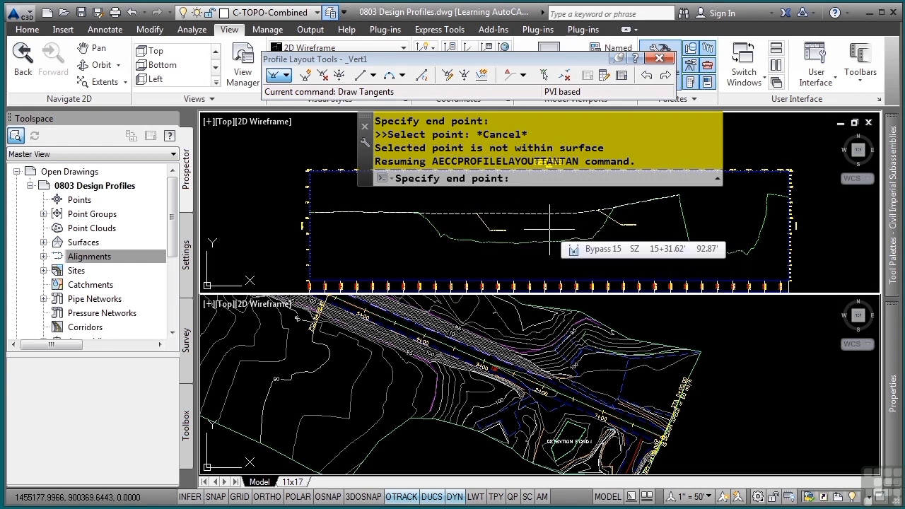
Draw the first tangent at a grade of -.02 to station 1778.95 with the 'PGS transparent command, and end its grade-station input
text('pgs)
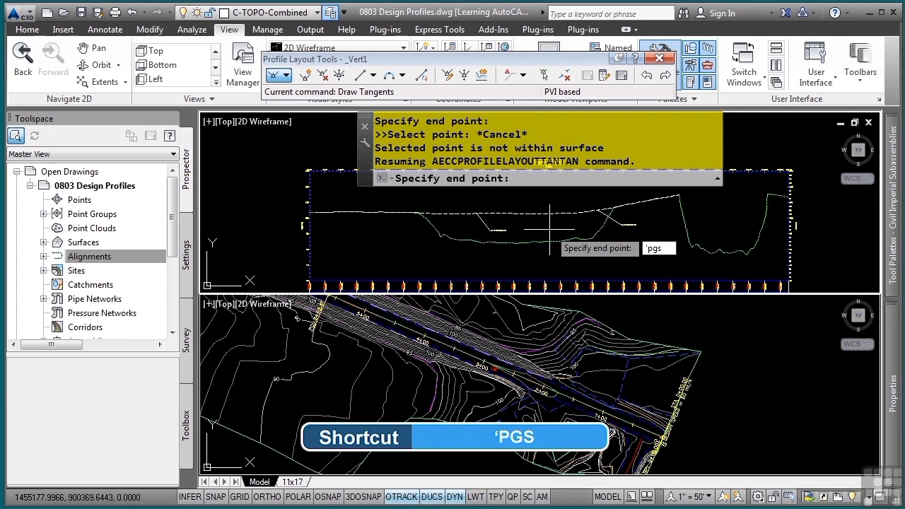
key(Return)
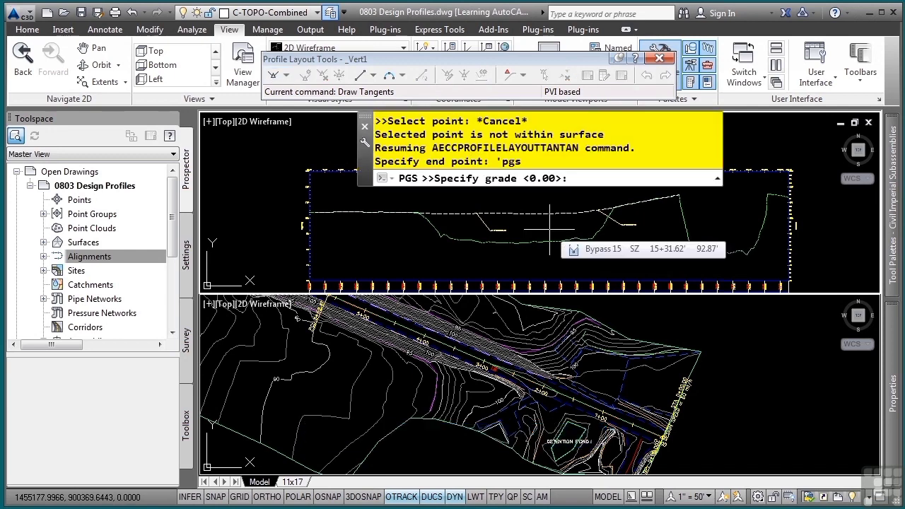
text(-.)
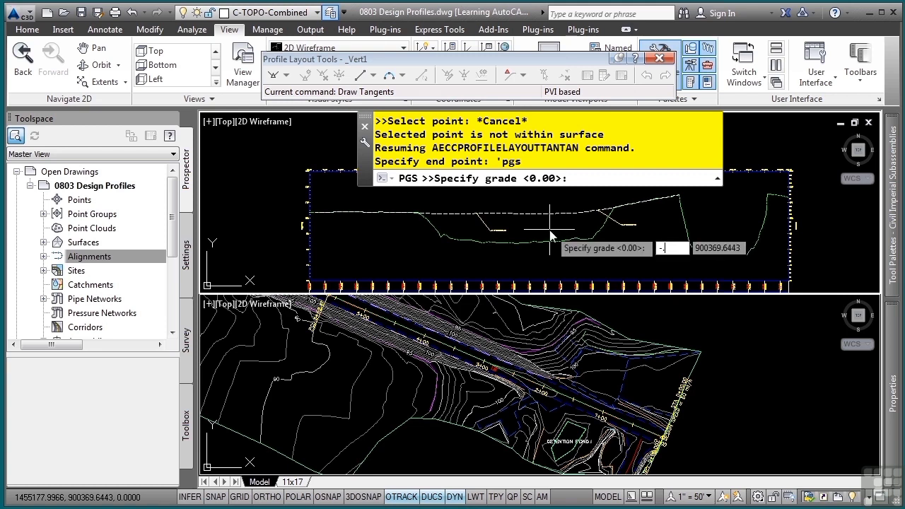
text(02)
key(Return)
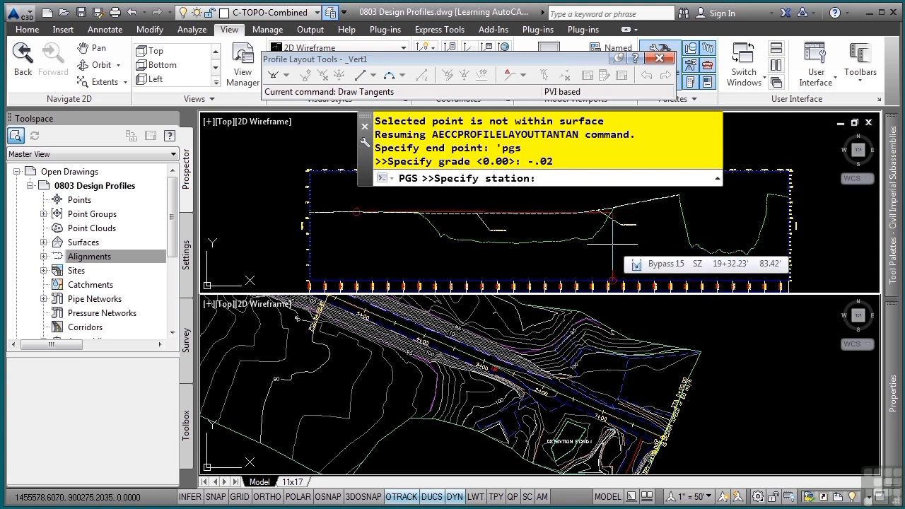
text(177)
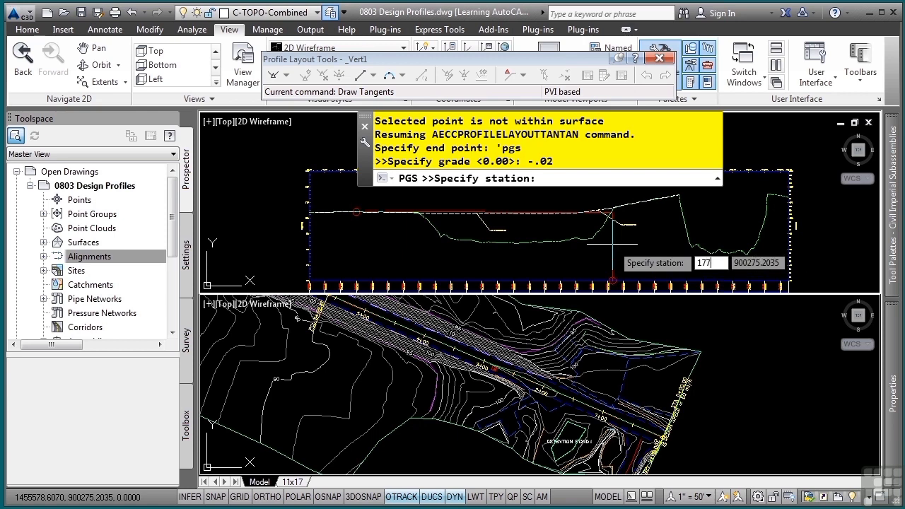
text(8.95)
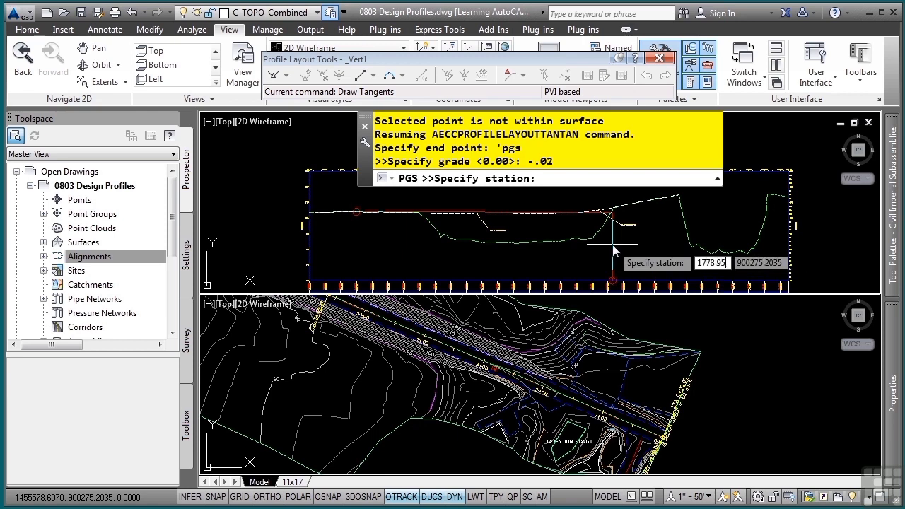
key(Return)
scroll(612, 233, up, 3)
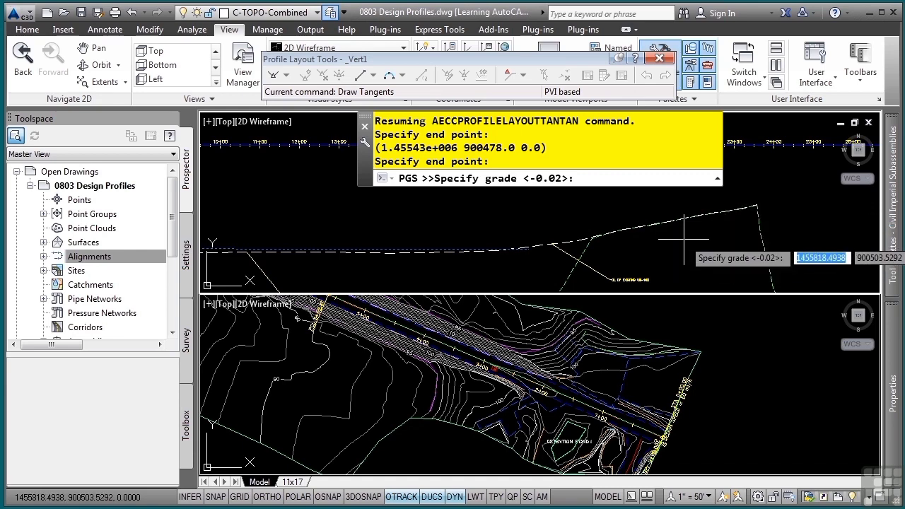
key(Escape)
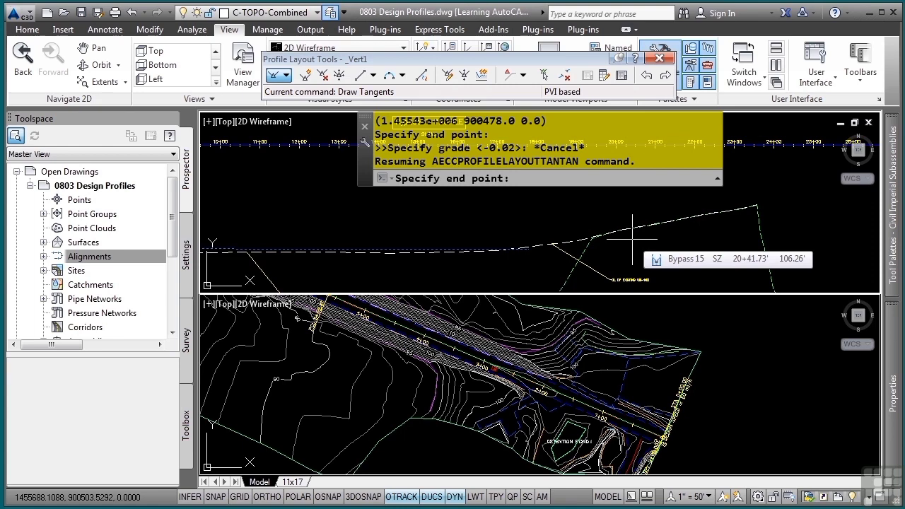
Draw the second tangent to station 2357.14 at elevation 114.92 with the 'PSE transparent command, and end its station-elevation input
text(')
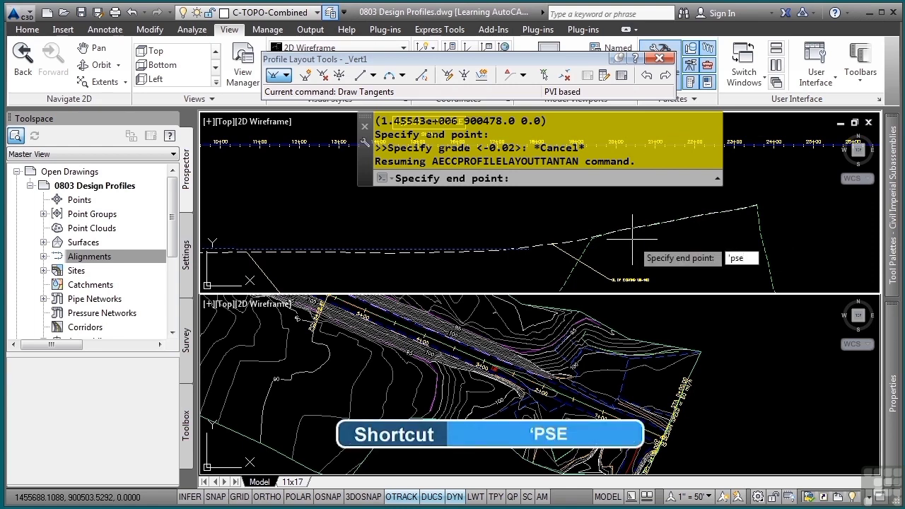
text(pse)
key(Return)
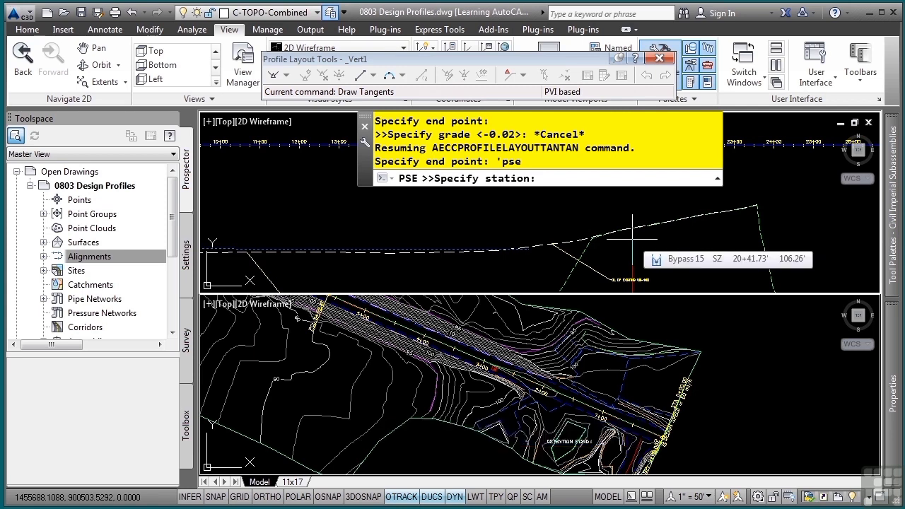
text(23)
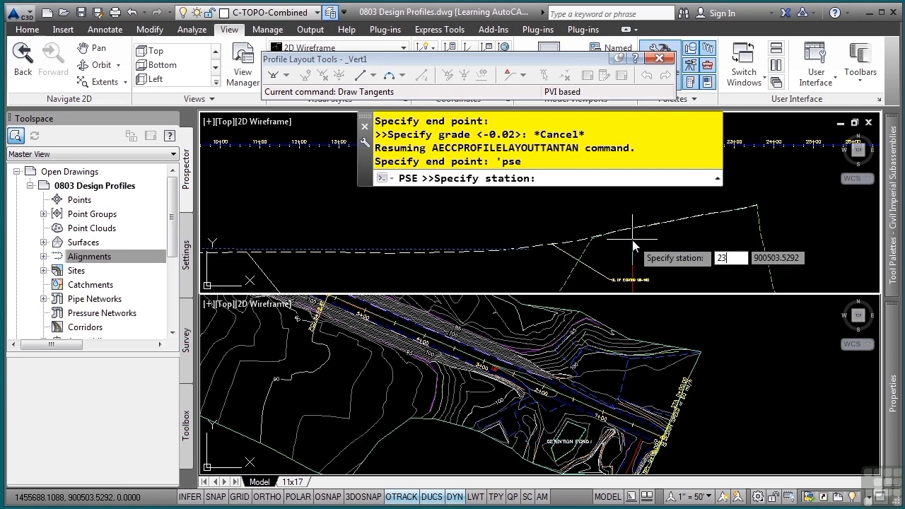
text(57.14)
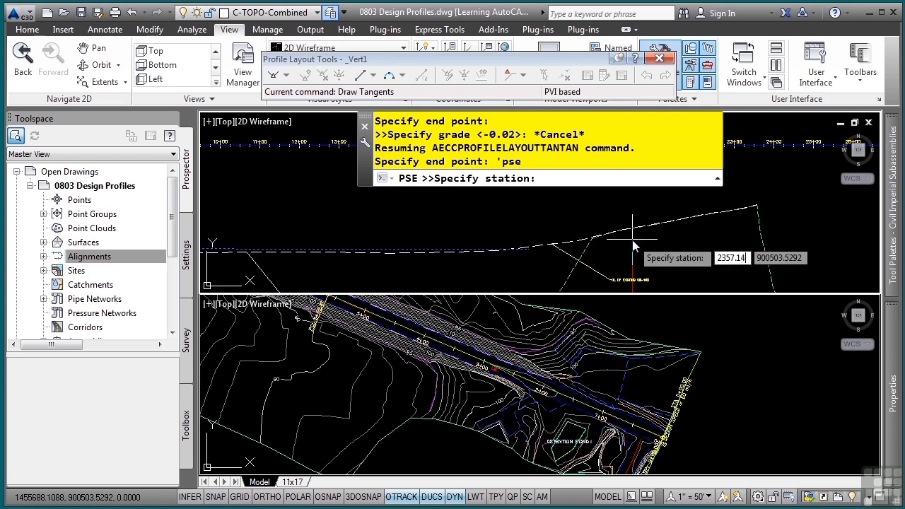
key(Return)
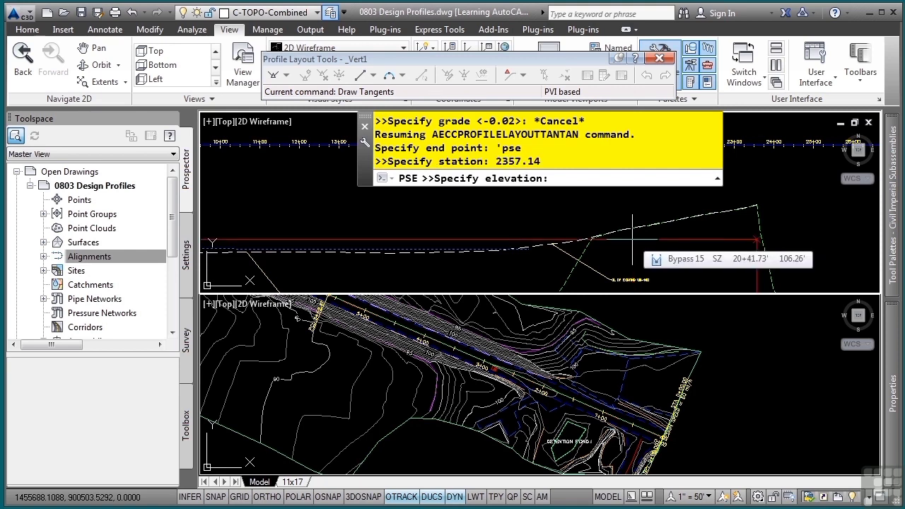
text(114.92)
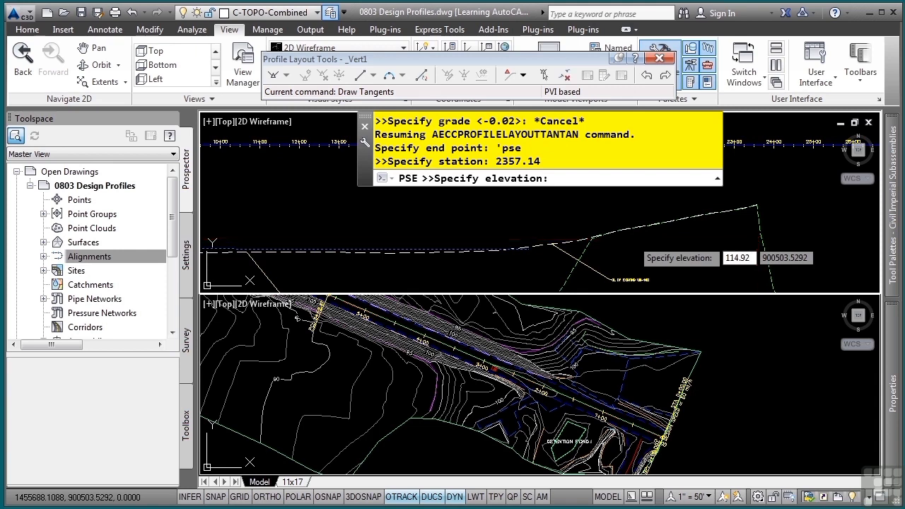
key(Return)
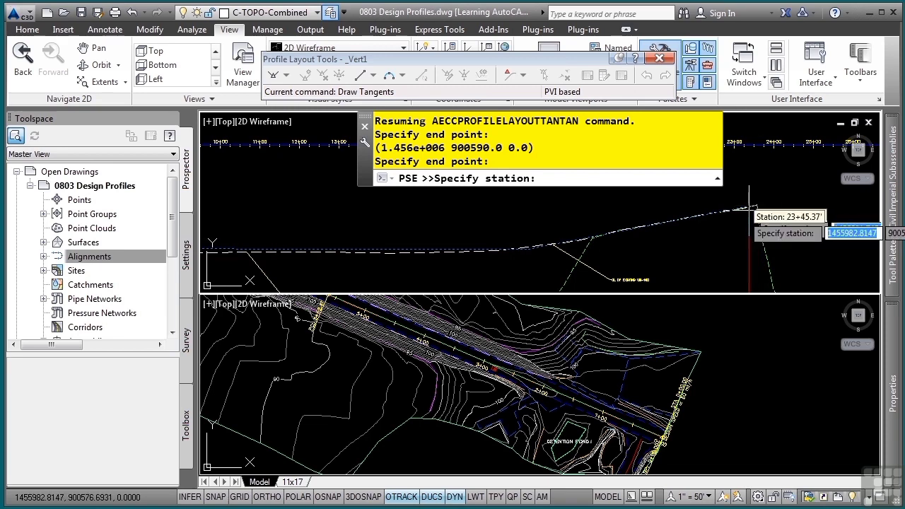
key(Escape)
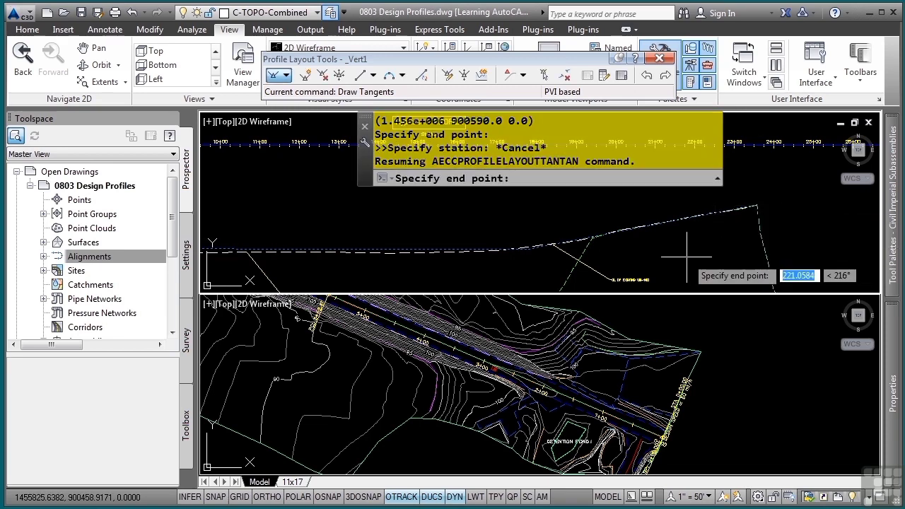
End the tangent drawing and add a Free Vertical Curve (Parameter) with a length of 500' between the two _Vert1 tangents
key(Escape)
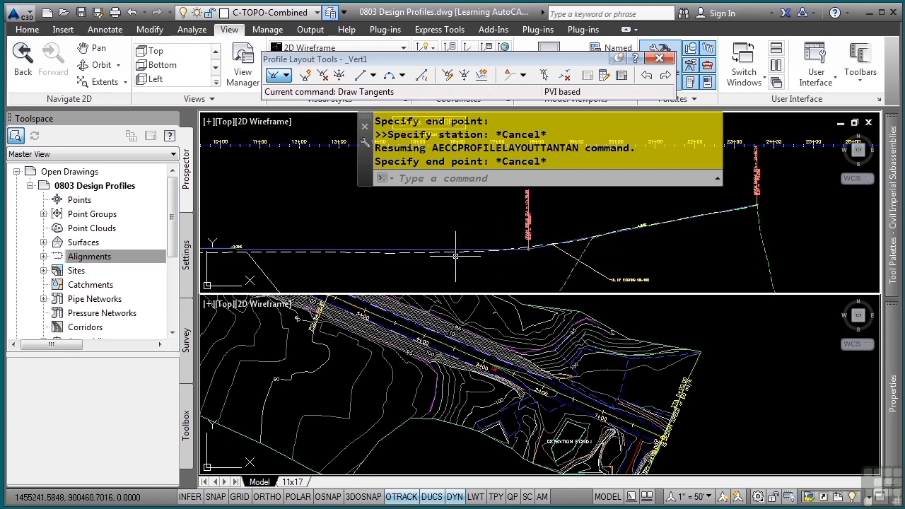
click(401, 75)
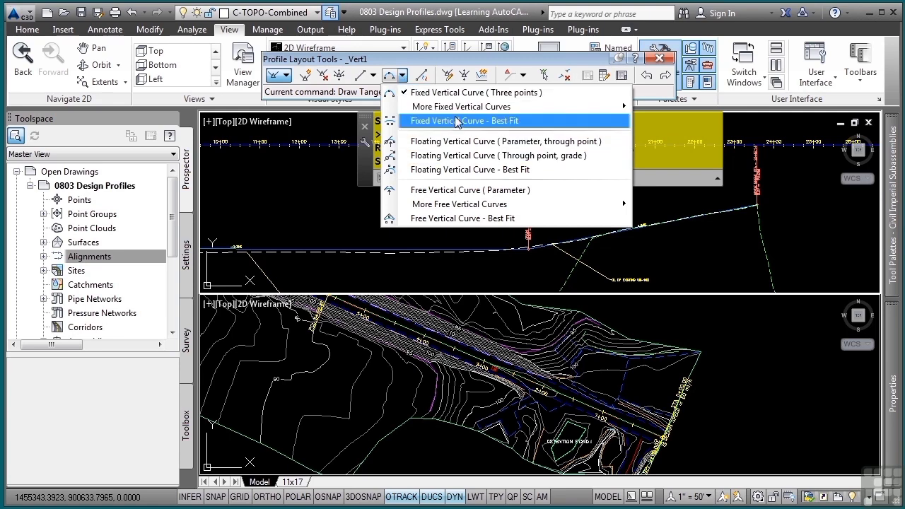
mouse_move(457, 109)
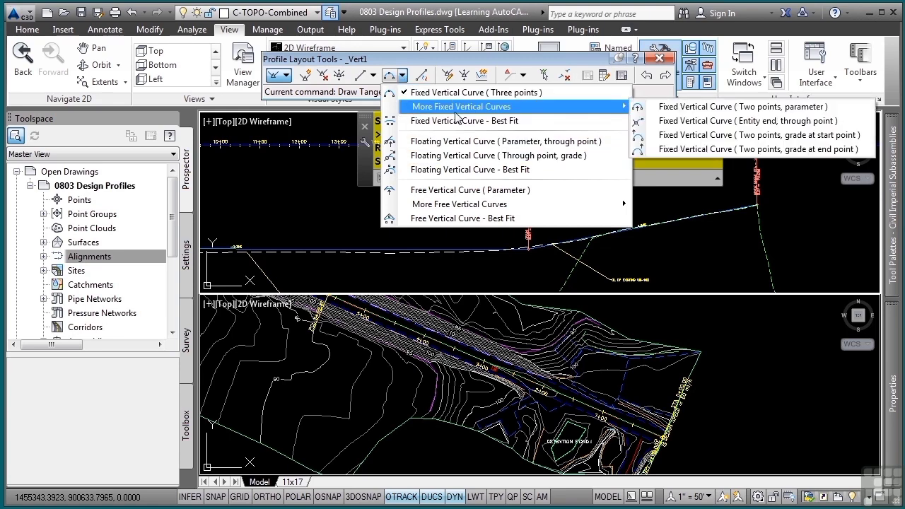
click(471, 188)
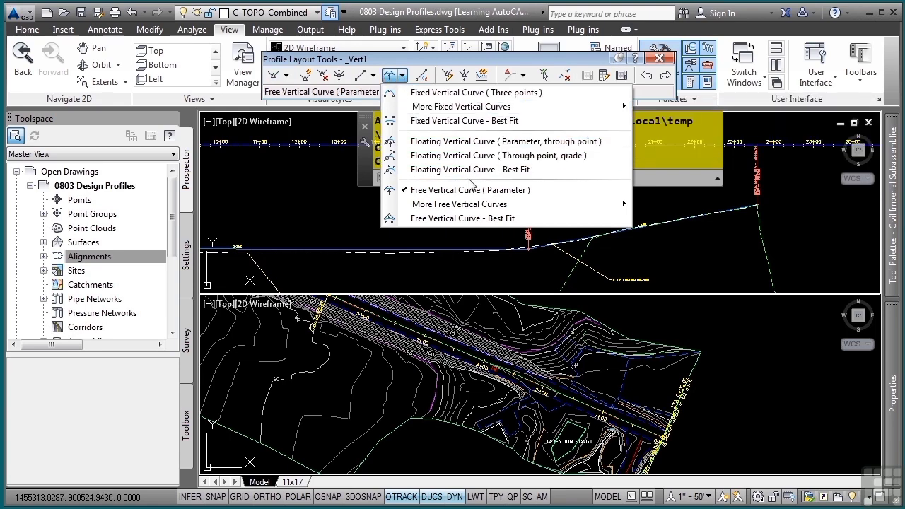
click(511, 191)
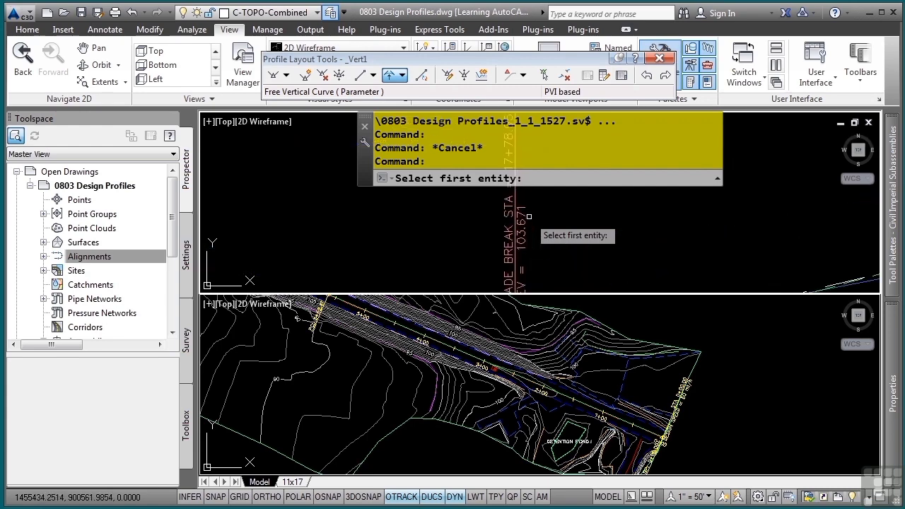
scroll(568, 262, up, 5)
scroll(568, 262, down, 2)
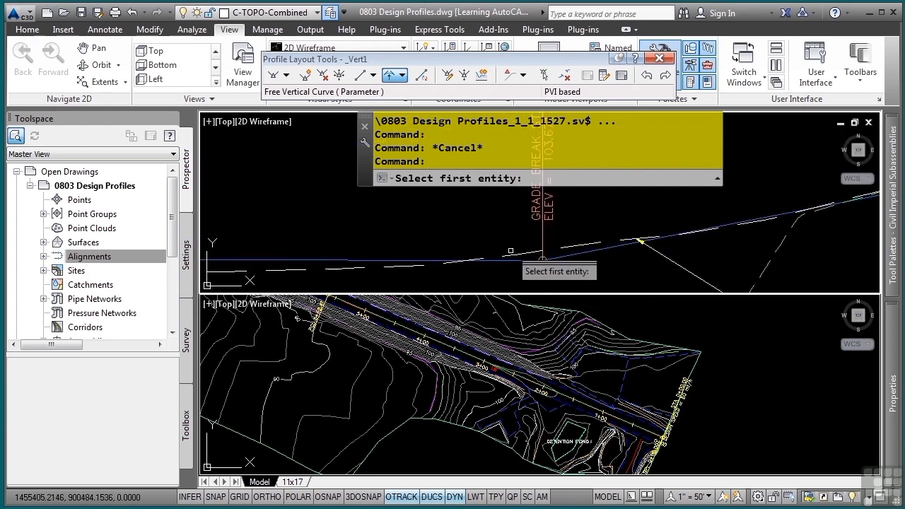
click(542, 260)
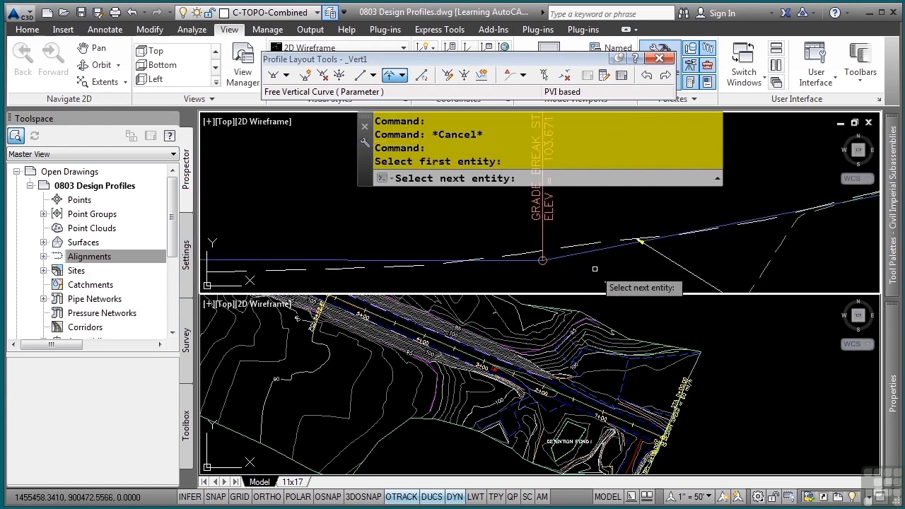
click(602, 249)
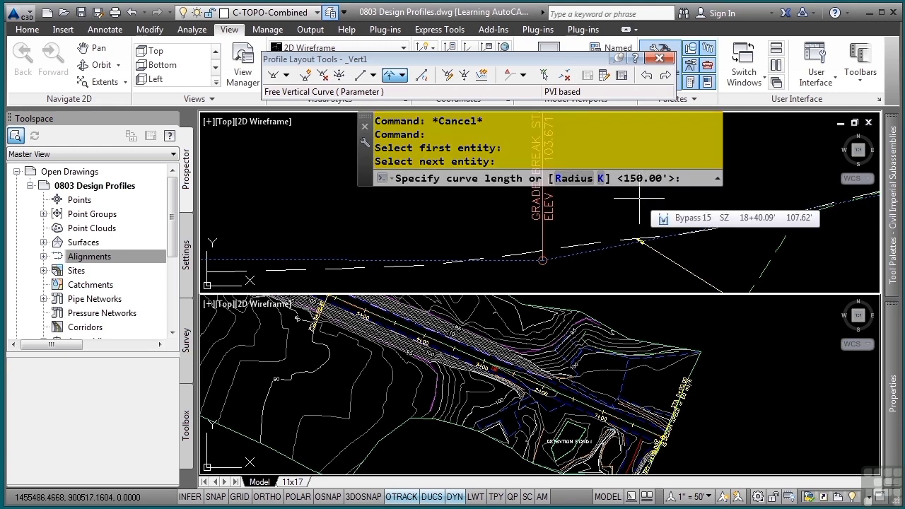
text(500)
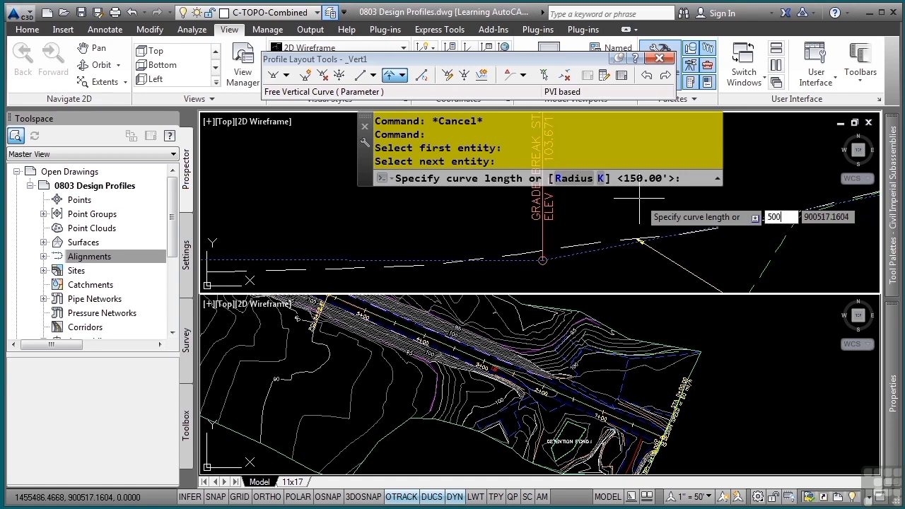
key(Return)
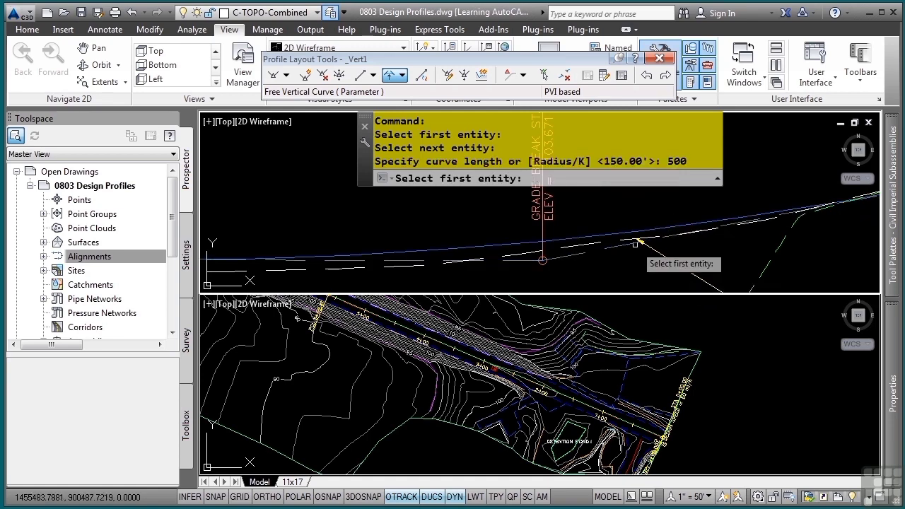
scroll(631, 241, down, 3)
scroll(631, 241, down, 2)
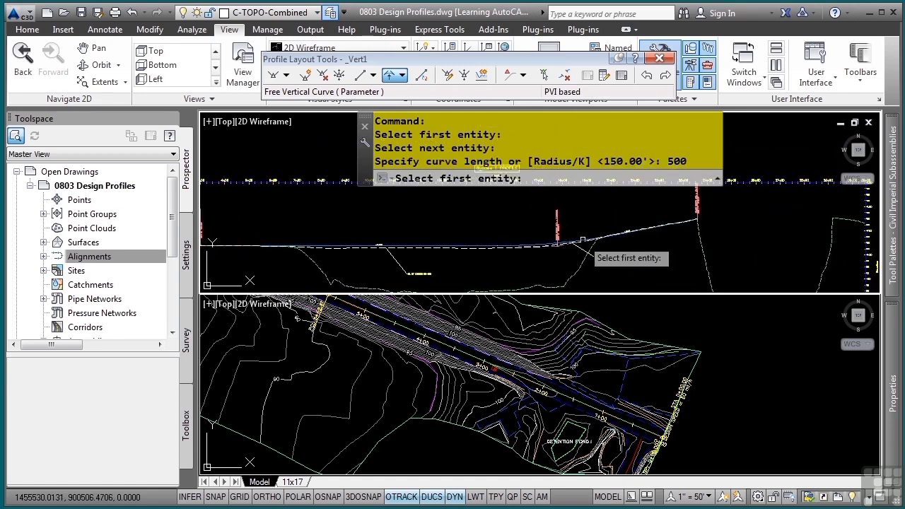
key(Escape)
Close the _Vert1 Profile Layout Tools and open the band settings in the properties of the Bypass 15 profile view
scroll(509, 235, up, 4)
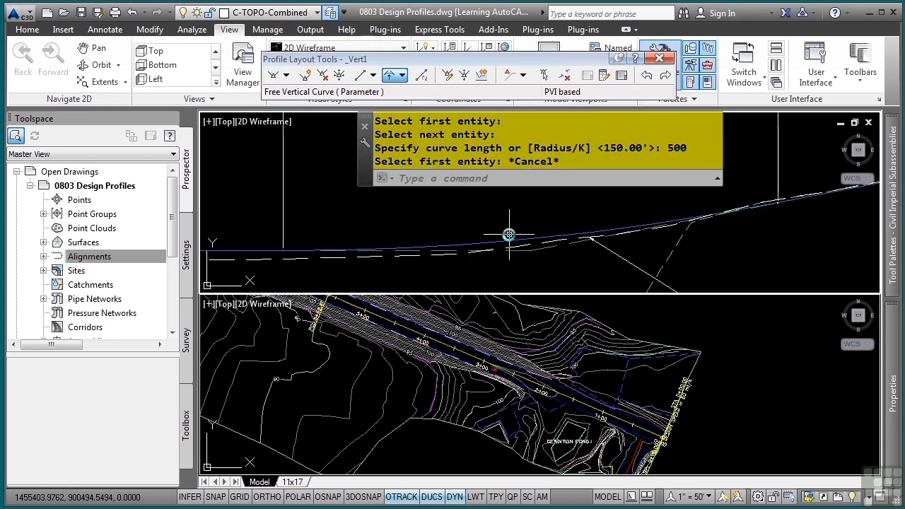
scroll(509, 235, down, 3)
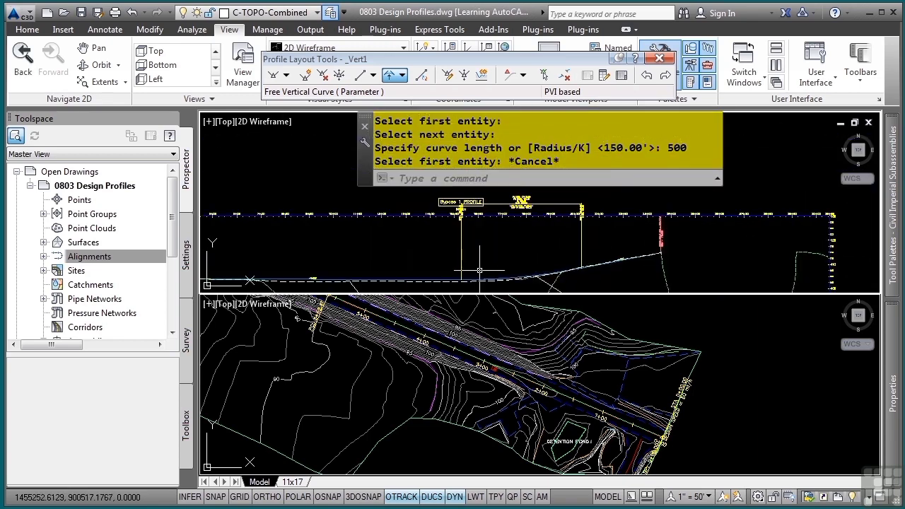
scroll(470, 259, up, 2)
middle_drag(469, 259, 476, 200)
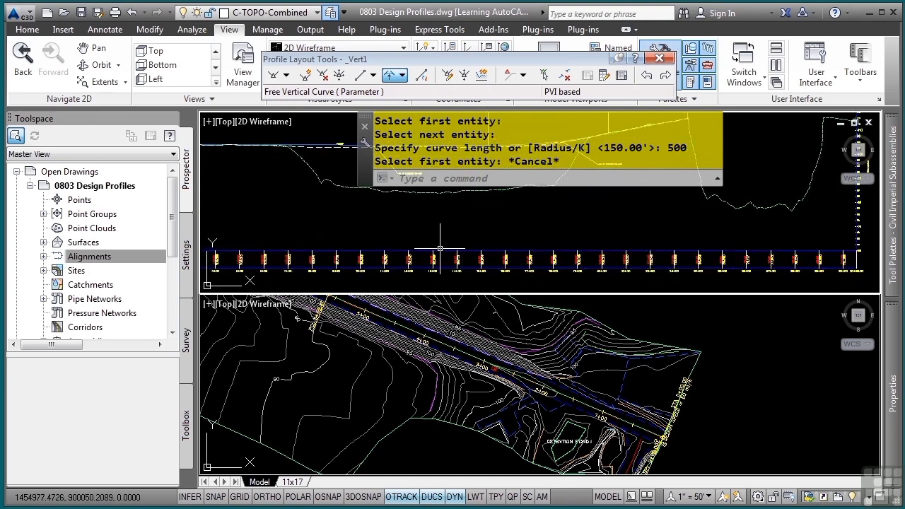
scroll(440, 252, up, 5)
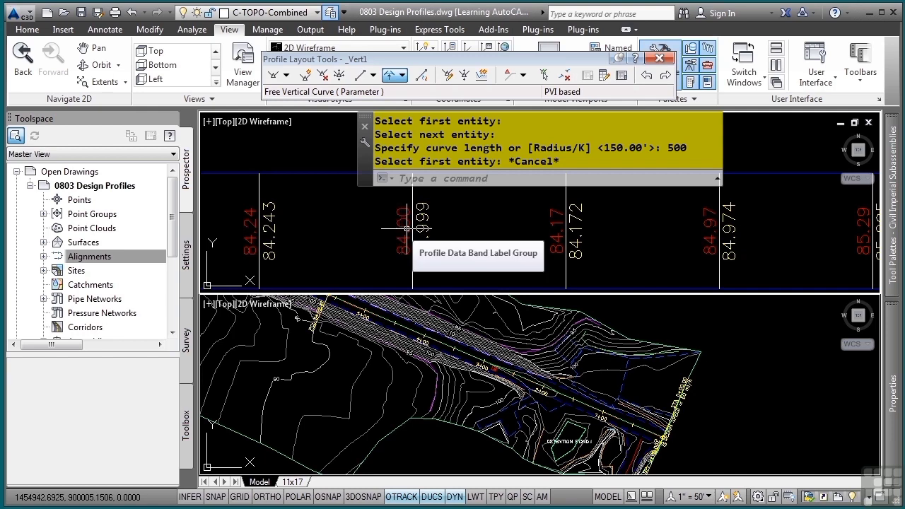
scroll(401, 229, down, 5)
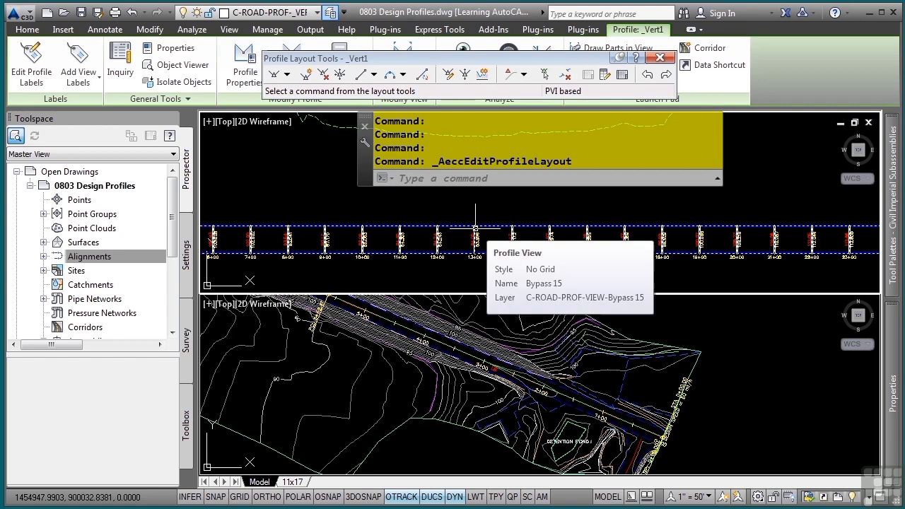
click(663, 58)
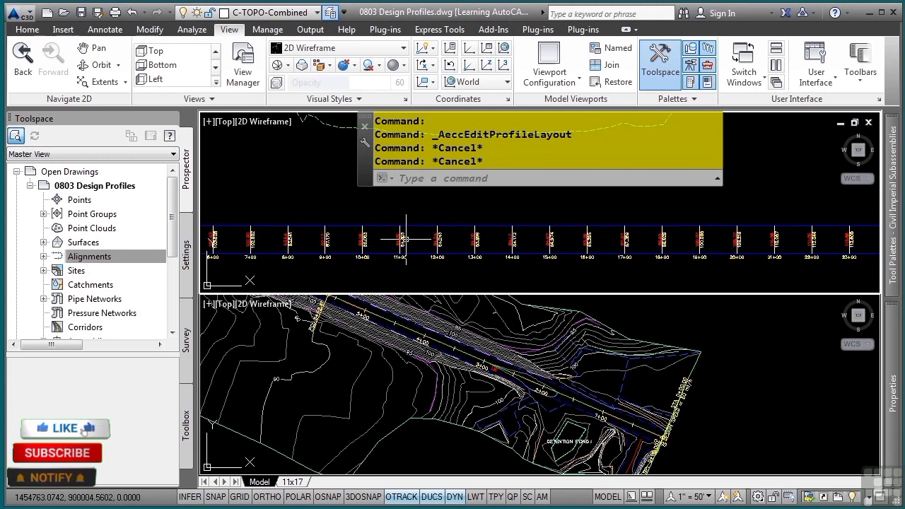
click(451, 242)
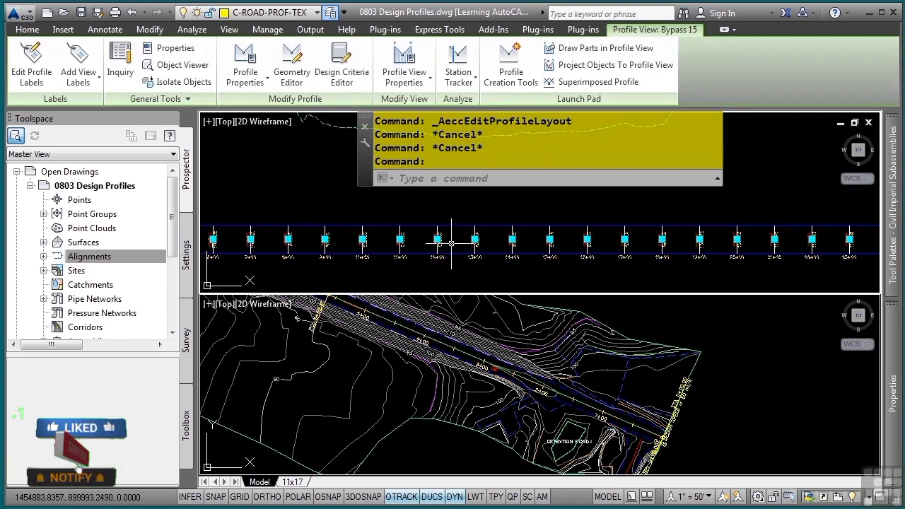
click(403, 60)
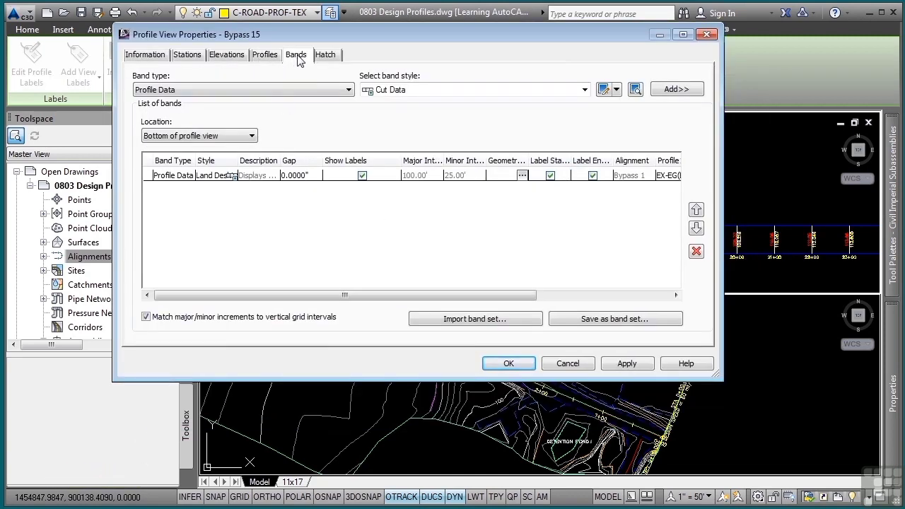
Review the available band types and band locations for the profile view without changing them
click(317, 89)
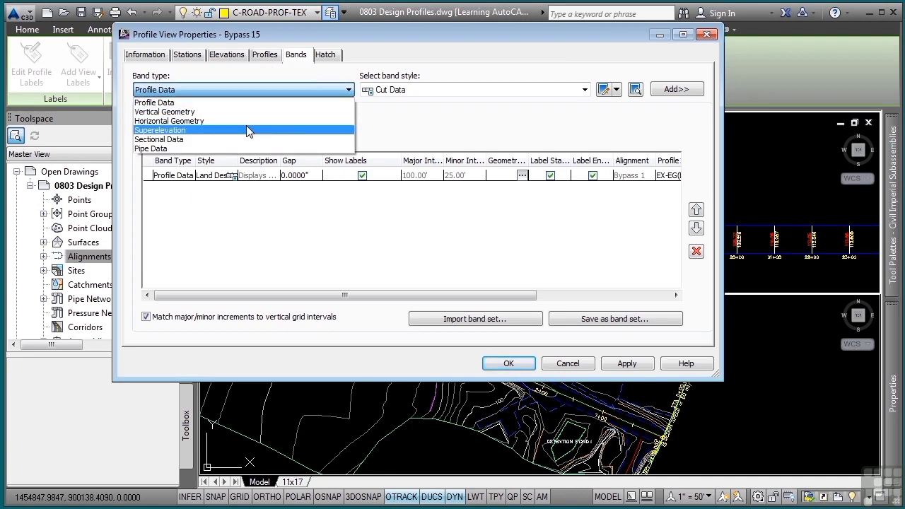
click(475, 45)
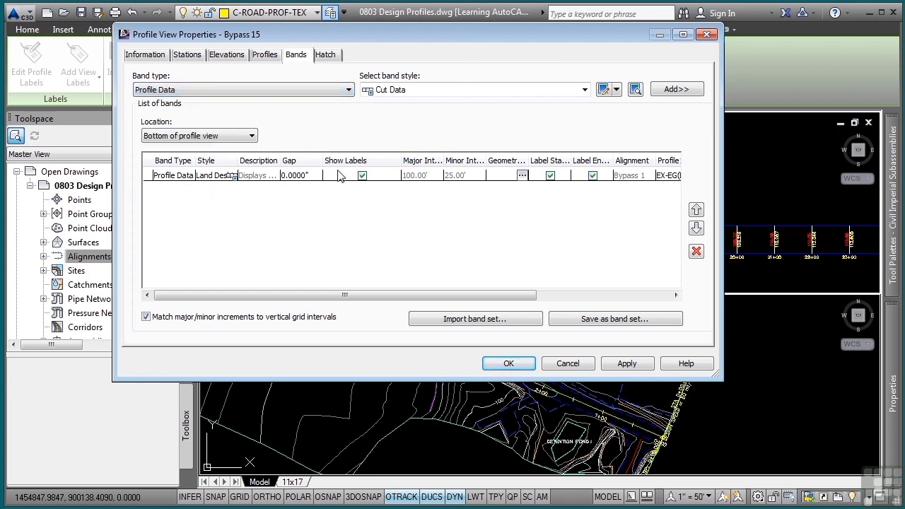
click(216, 136)
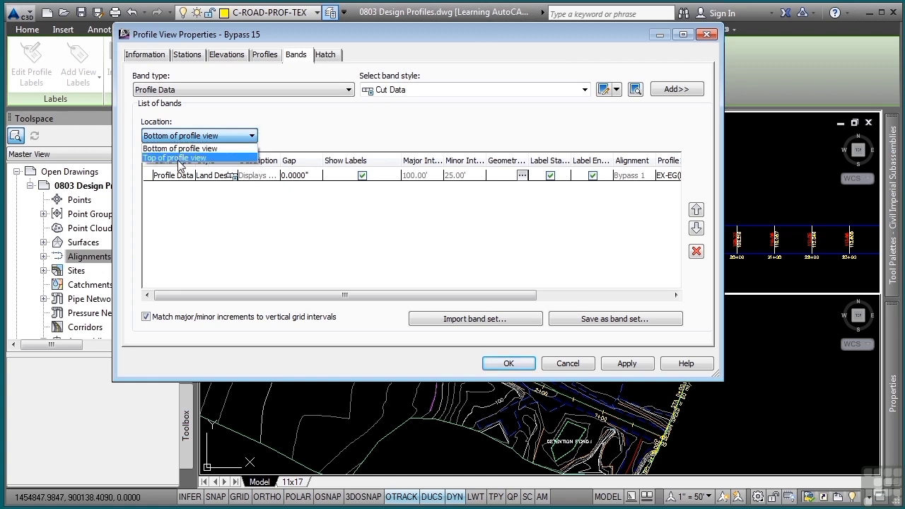
click(355, 247)
Set Profile2 of the Profile Data band to _Vert1, apply the properties, and inspect the band's elevation labels
drag(315, 294, 470, 318)
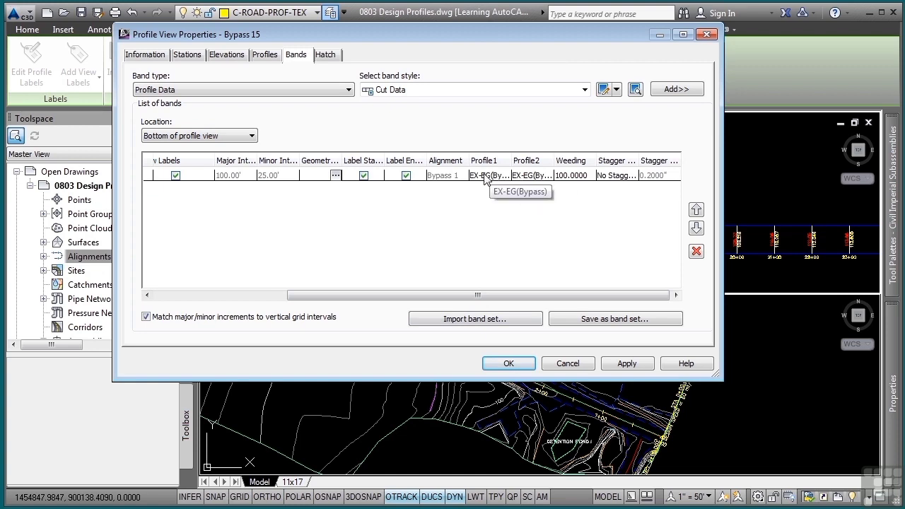
click(530, 177)
click(530, 177)
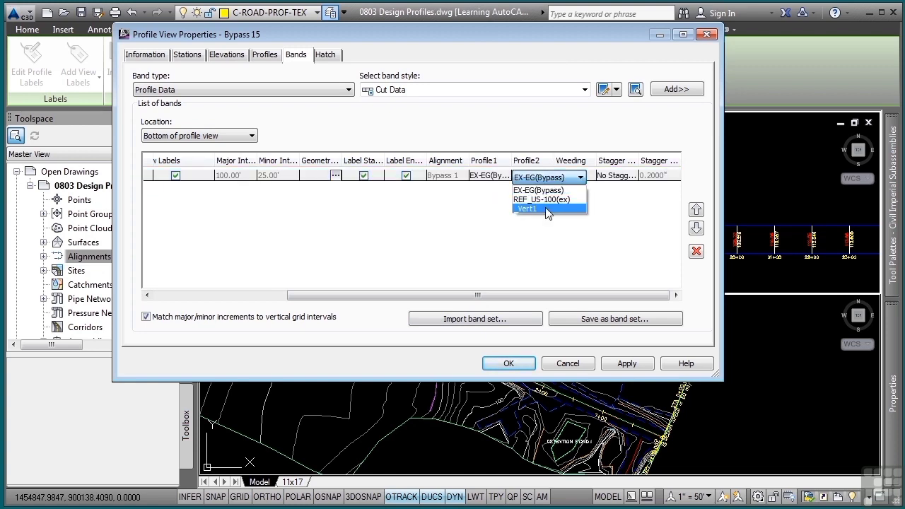
click(534, 208)
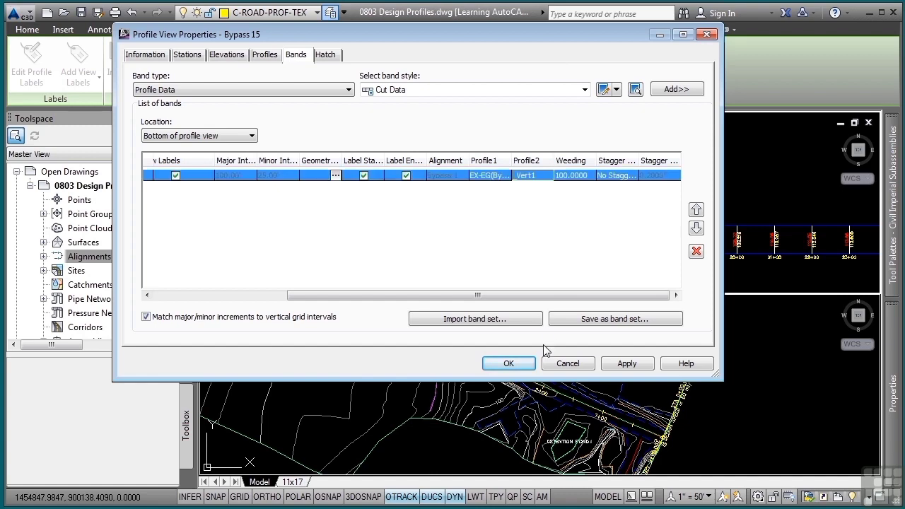
click(508, 363)
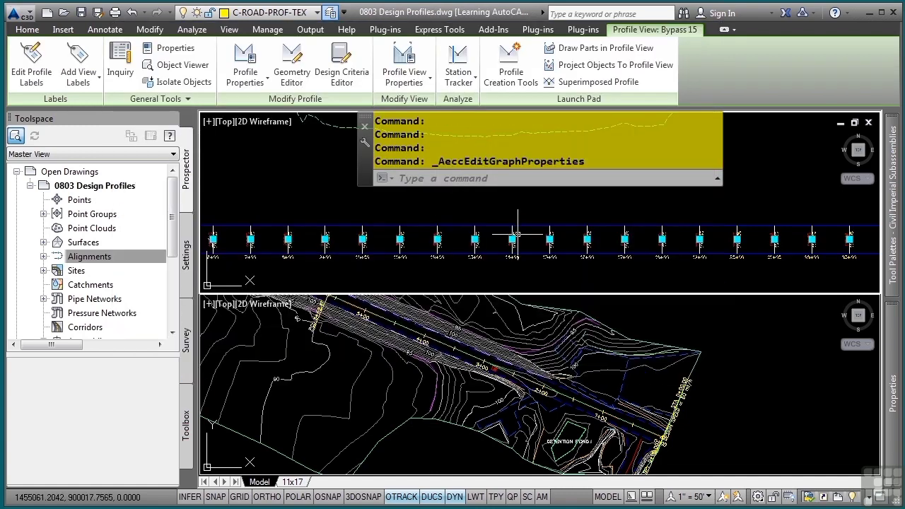
scroll(501, 236, up, 5)
key(Escape)
middle_drag(581, 273, 543, 240)
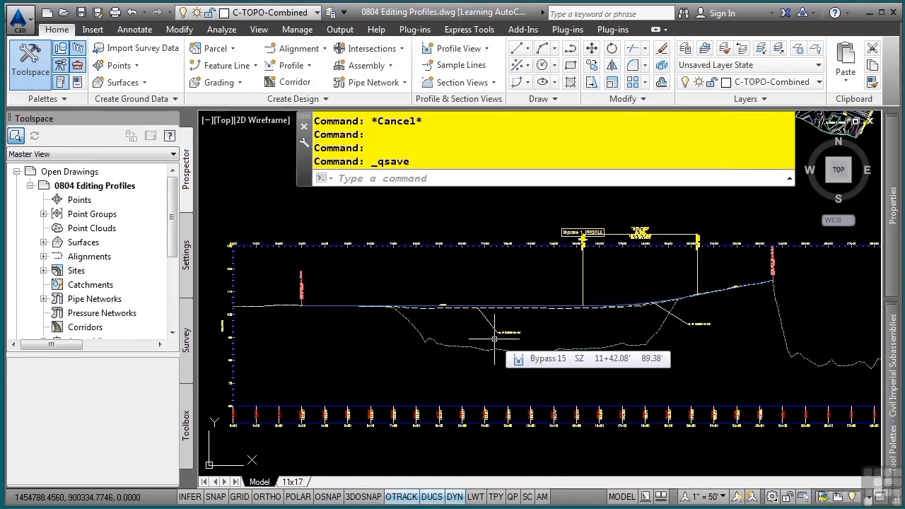
Open the Geometry Editor for the _Vert1 profile in 0804 Editing Profiles and display its Profile Entities grid view
click(476, 307)
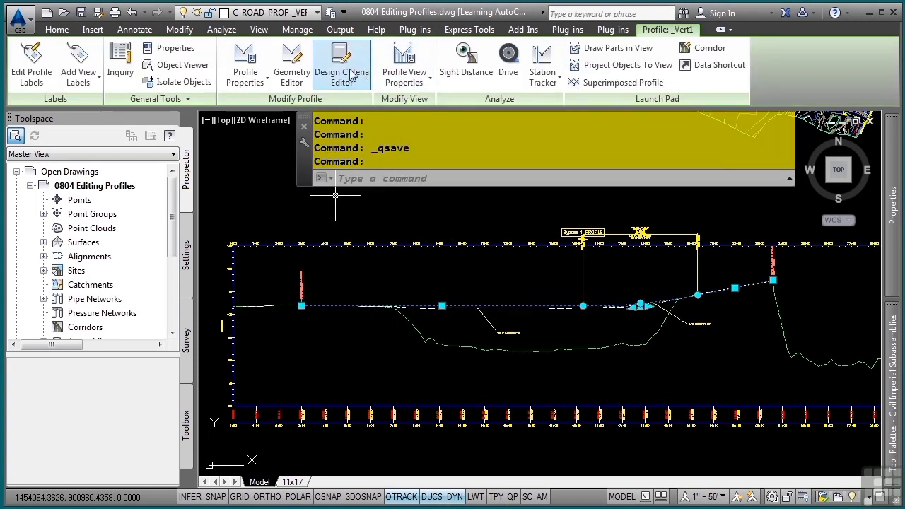
click(291, 70)
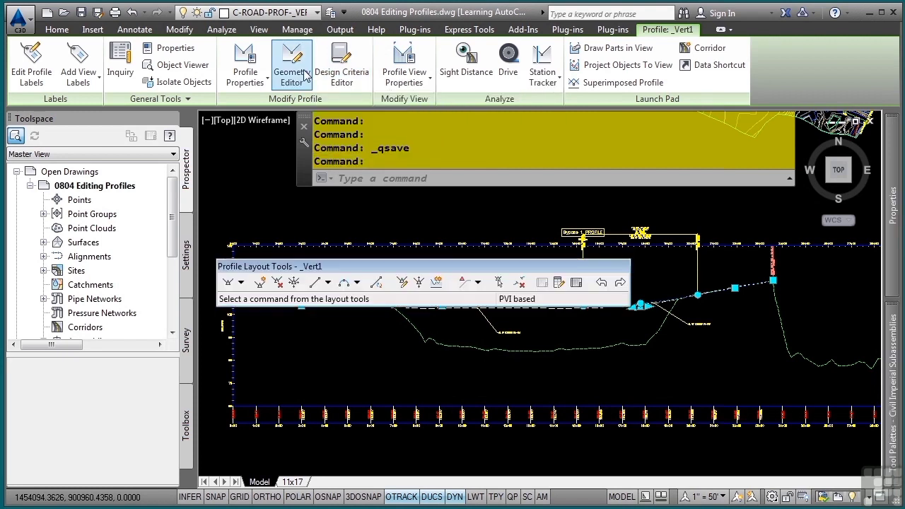
mouse_move(396, 269)
mouse_down()
mouse_move(444, 210)
mouse_move(470, 201)
mouse_up()
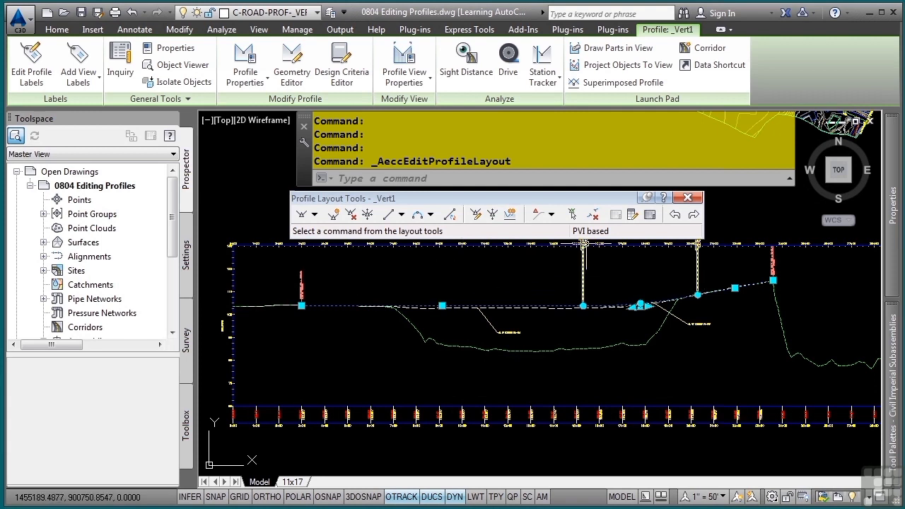
click(650, 215)
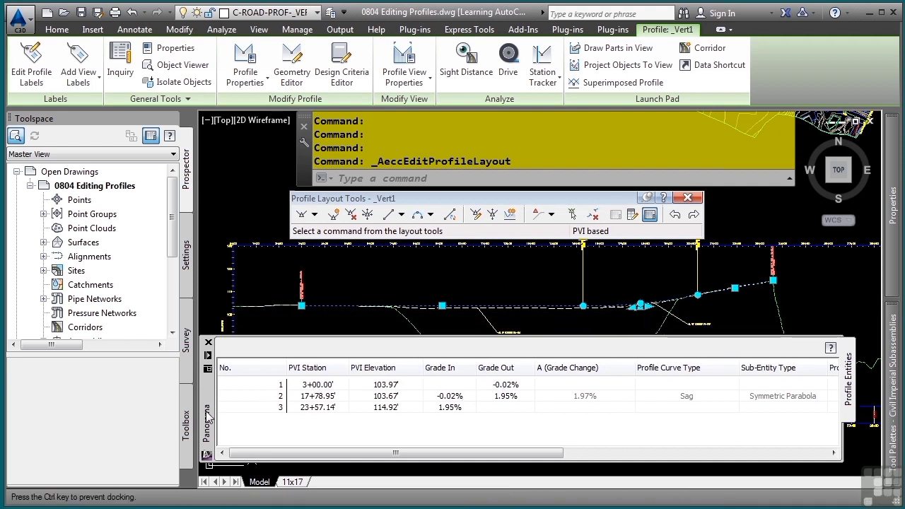
Set the Grade Out of the first PVI, at station 3+00, to -1%
click(515, 385)
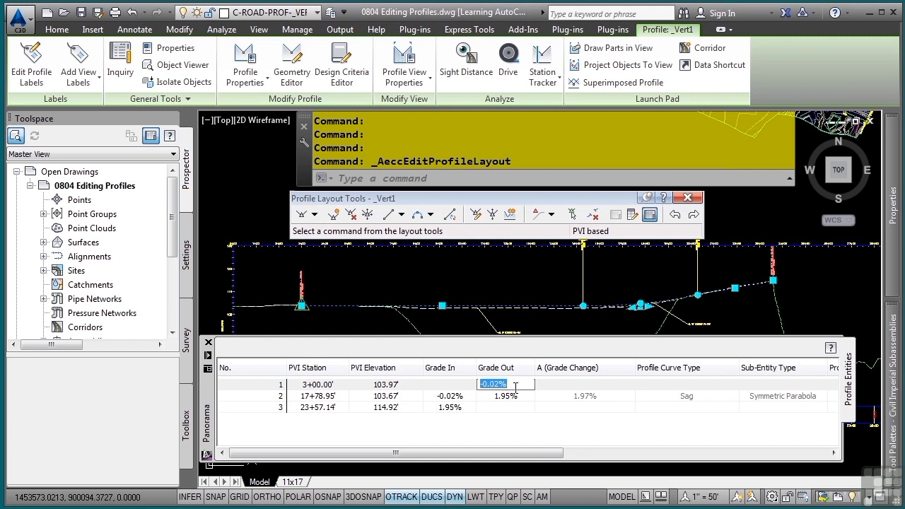
text(-1)
key(Return)
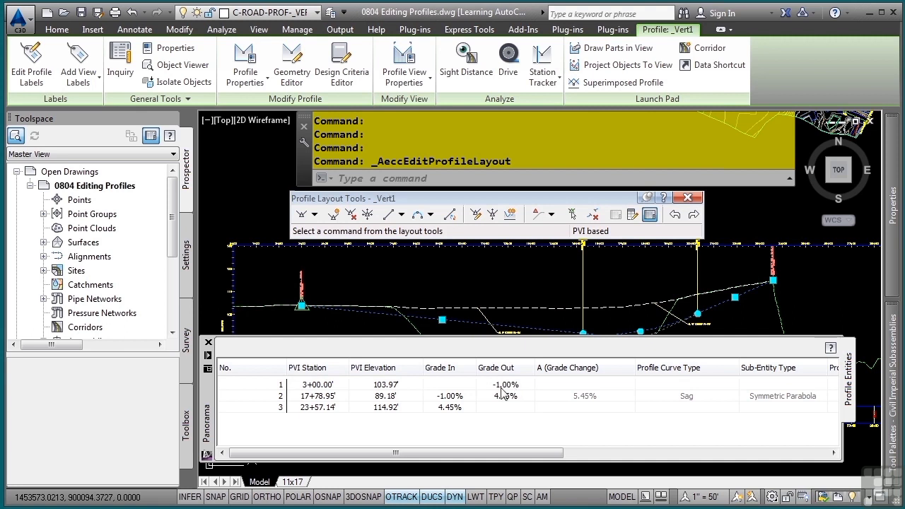
Set the PVI elevation of the second PVI, at station 17+78.95, to 100 and close the Profile Entities grid
double_click(327, 398)
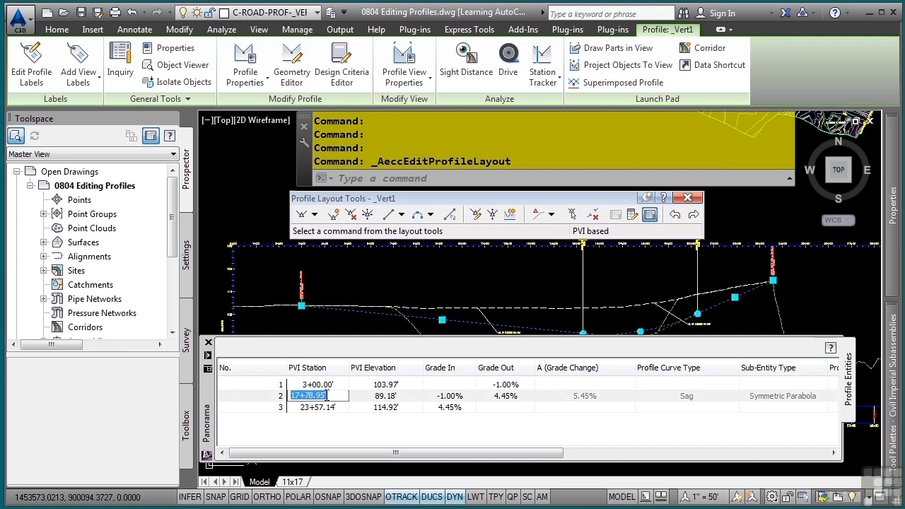
click(393, 395)
click(390, 395)
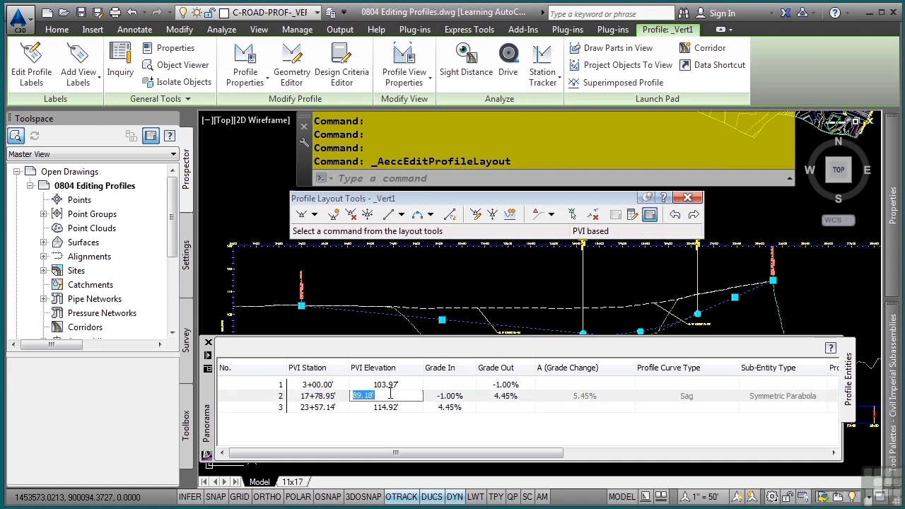
text(100)
key(Return)
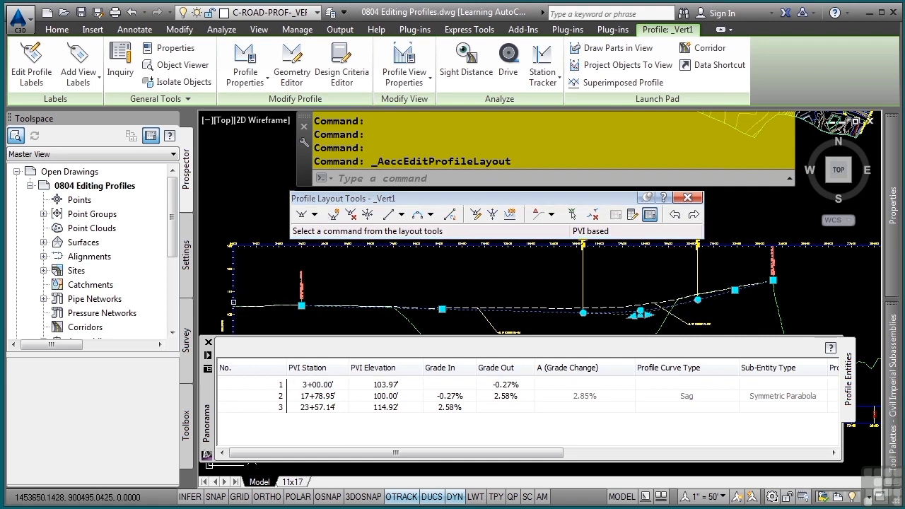
click(209, 343)
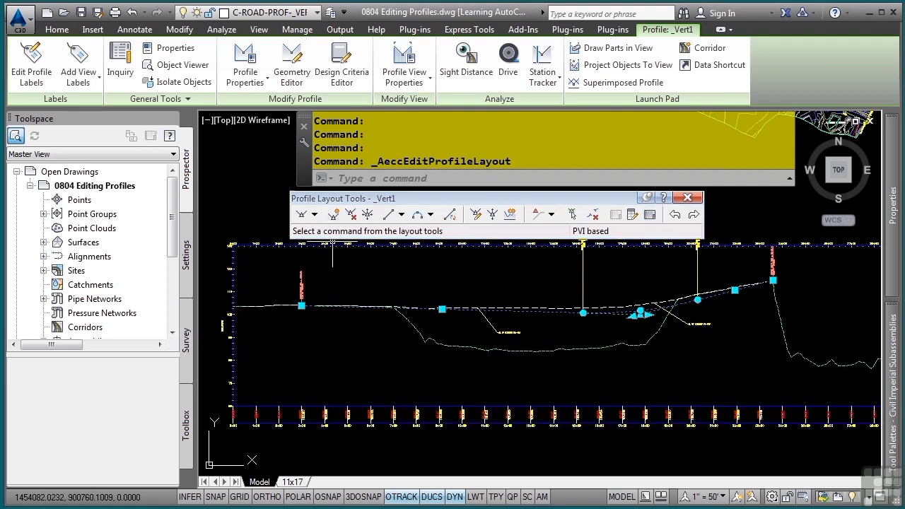
Insert a new PVI into _Vert1 between the first two PVIs, at about station 8+27 and elevation 97
click(338, 217)
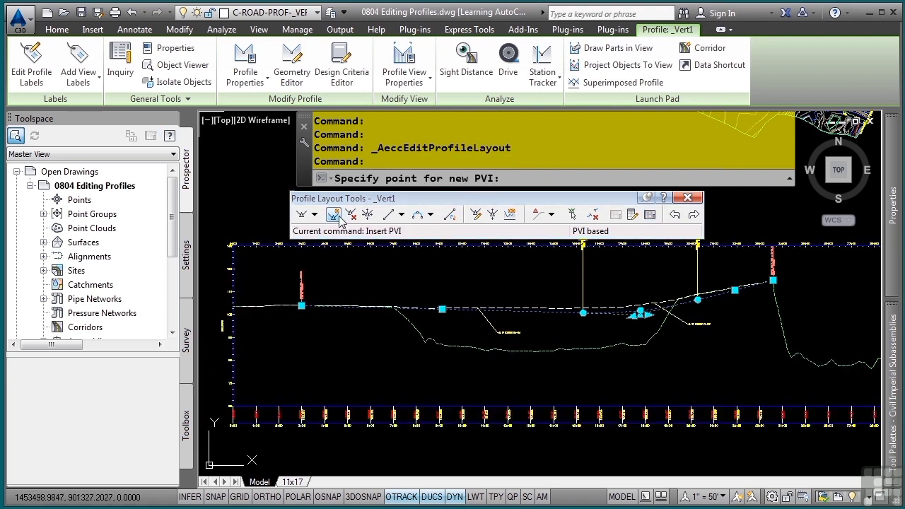
click(422, 325)
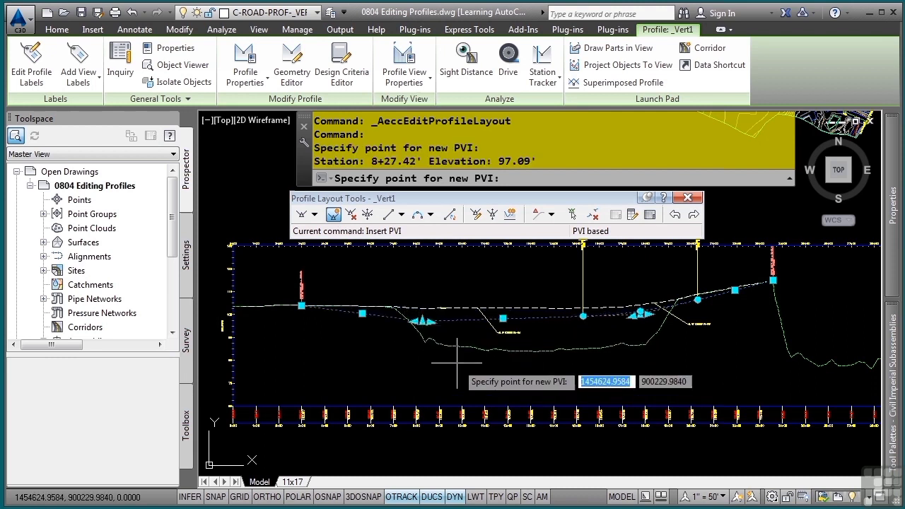
key(Return)
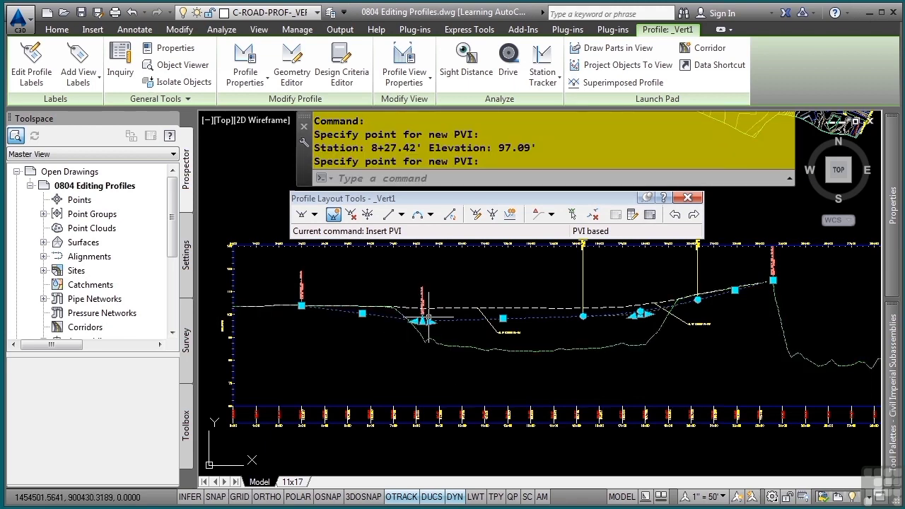
Add a Free Vertical Curve (Parameter) with a length of 500 between the two tangents meeting at the new PVI
click(430, 215)
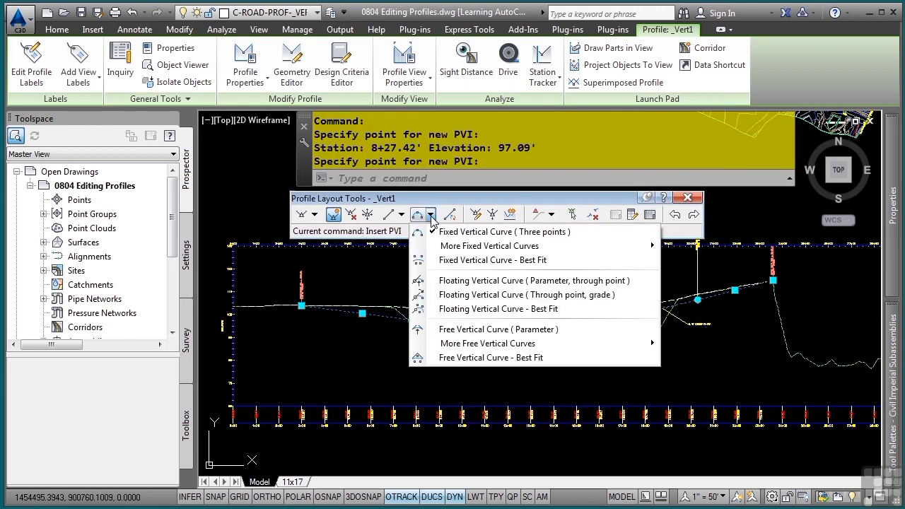
click(448, 332)
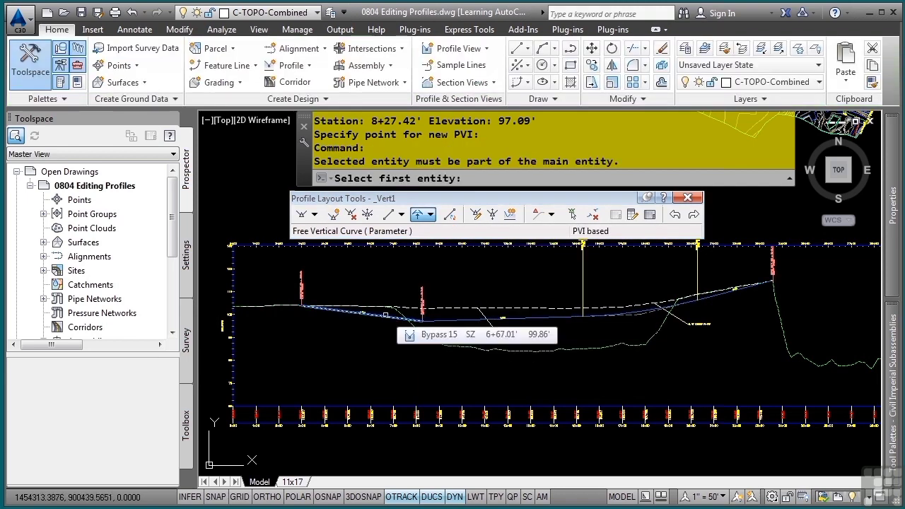
click(385, 314)
click(442, 321)
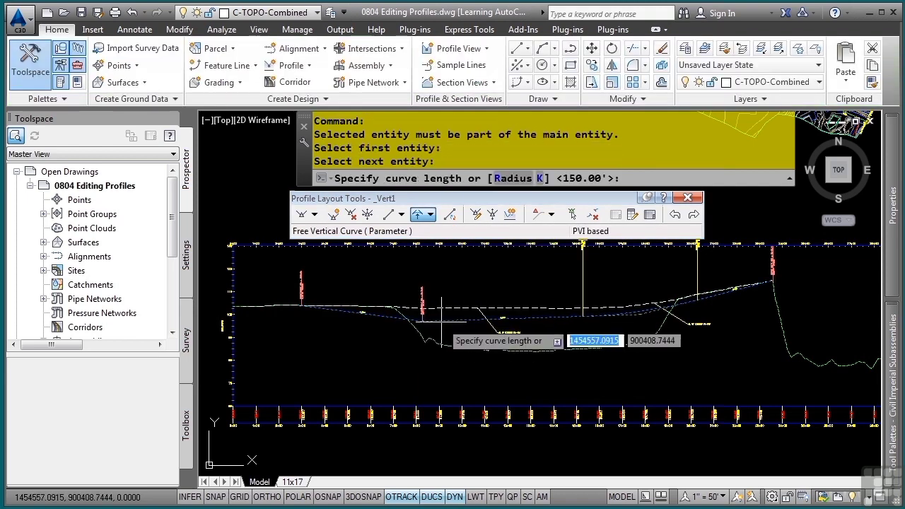
text(500)
key(Return)
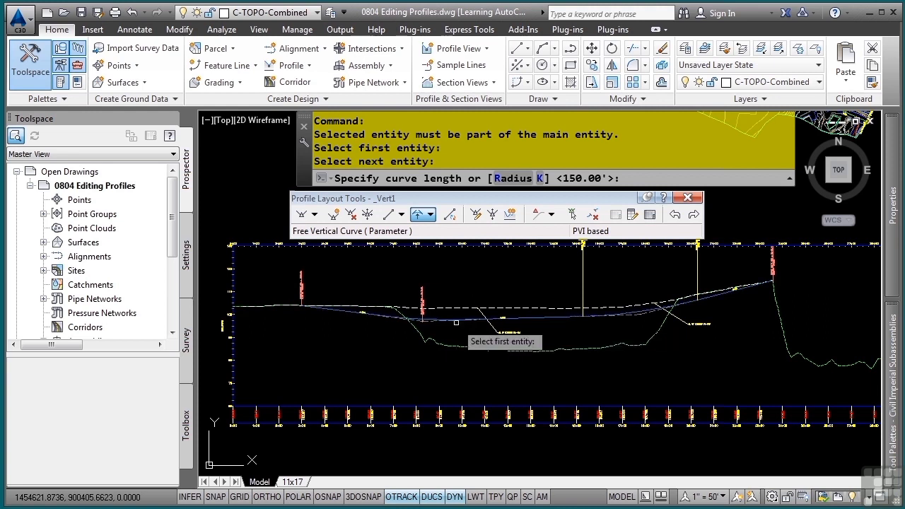
key(Return)
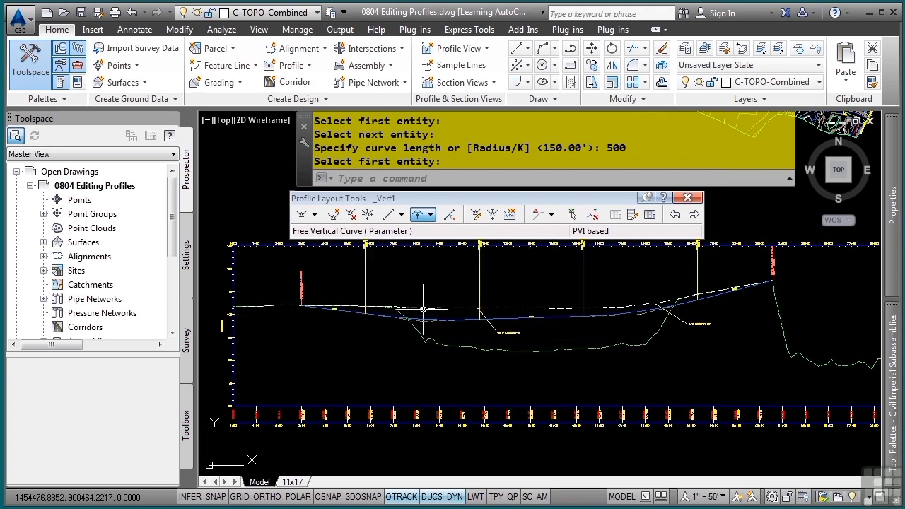
Delete the 500-foot vertical curve entity and try to delete the tangent that follows the inserted PVI
click(593, 215)
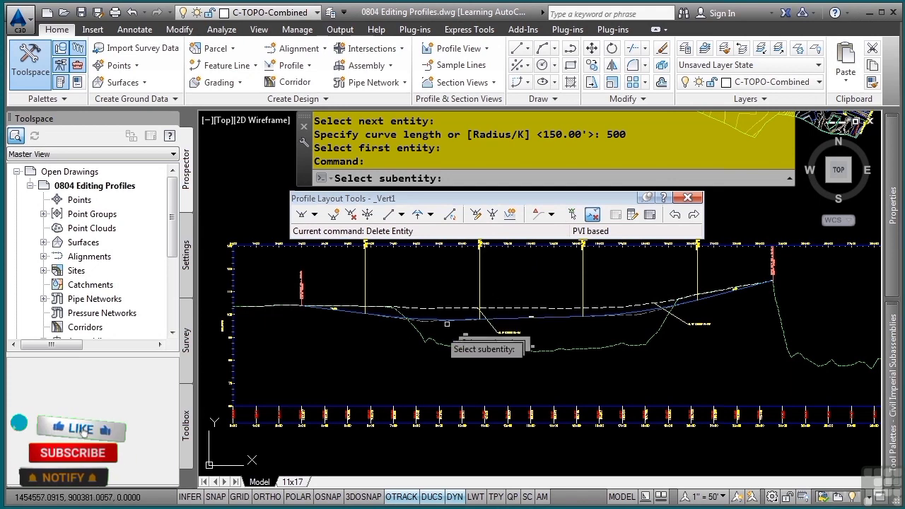
scroll(424, 322, up, 5)
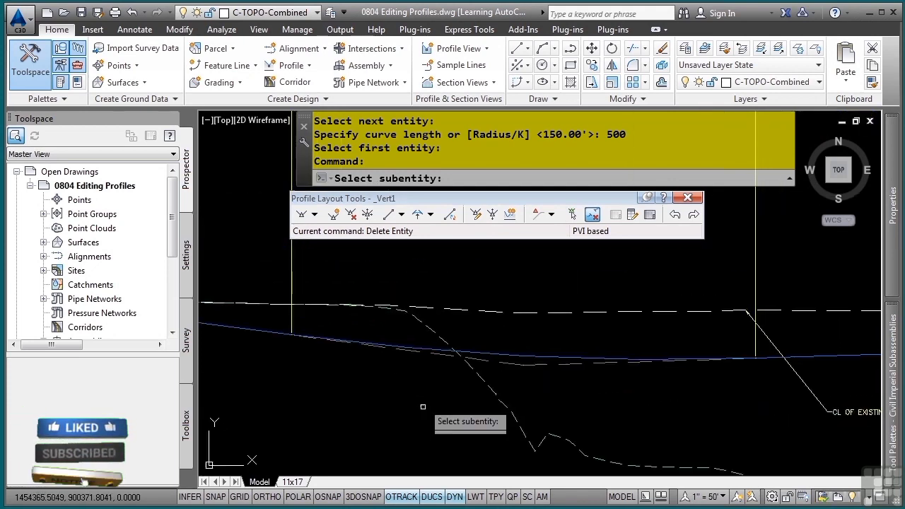
click(527, 359)
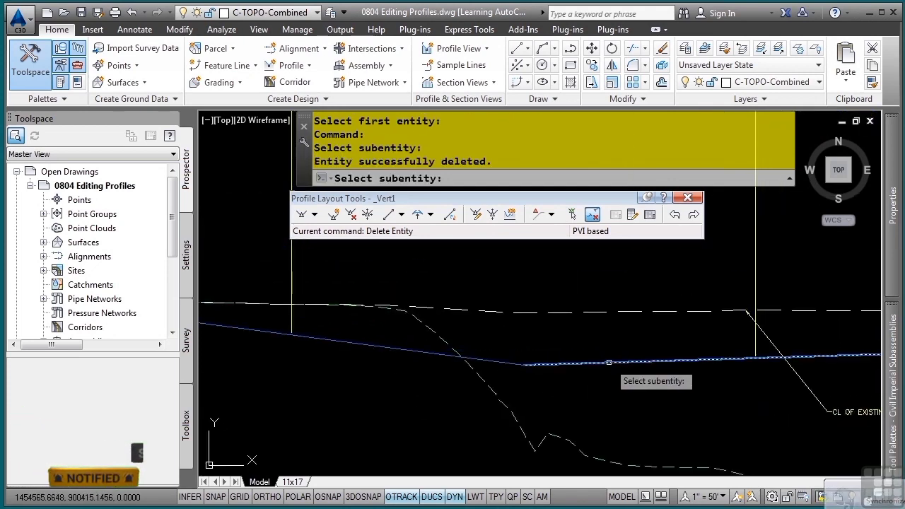
click(612, 362)
key(Return)
Delete the PVI at station 8+27.42 from the _Vert1 profile
scroll(636, 382, down, 5)
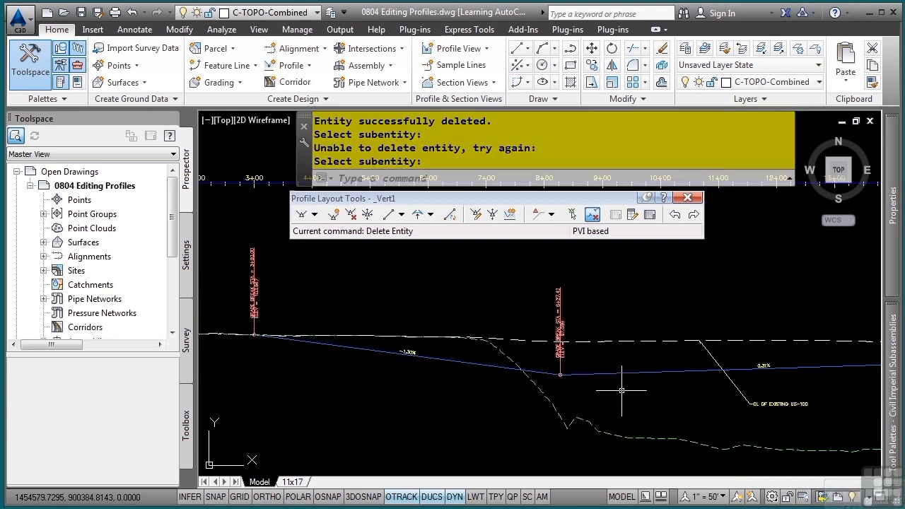
middle_drag(656, 387, 499, 380)
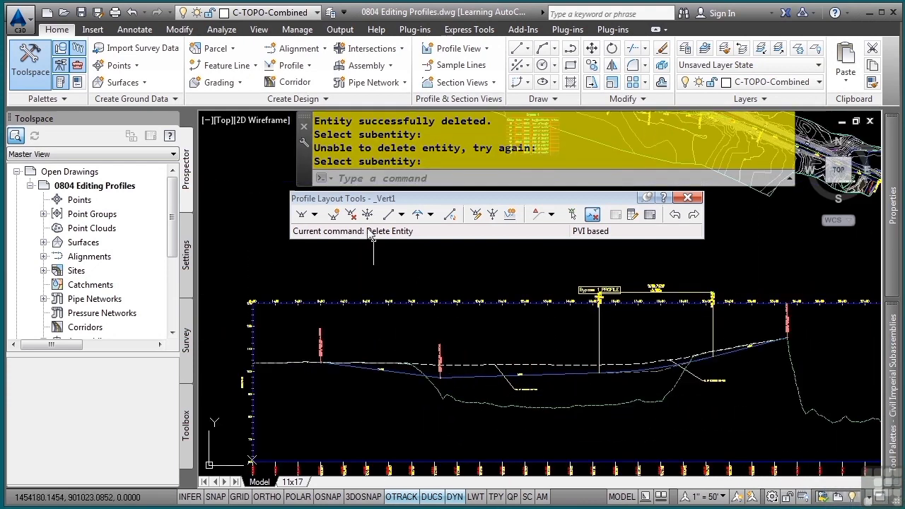
click(350, 215)
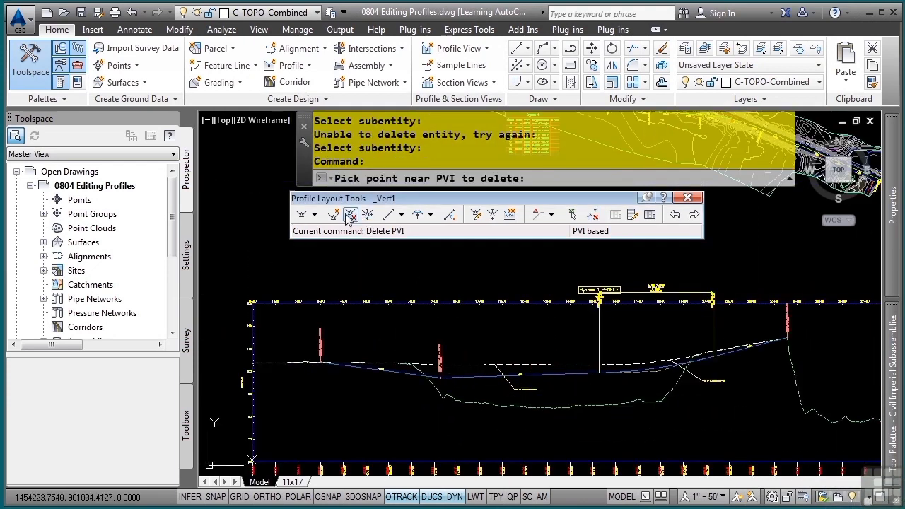
click(444, 387)
key(Return)
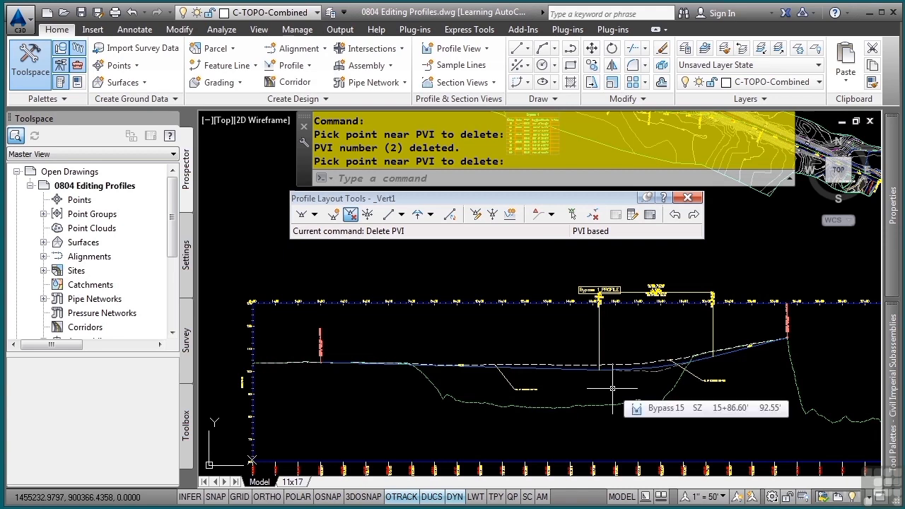
Select the _Vert1 profile and grip-move its PVI at station 17+78.95 up and back to an earlier station, nearer the existing centerline
scroll(612, 388, up, 4)
click(658, 334)
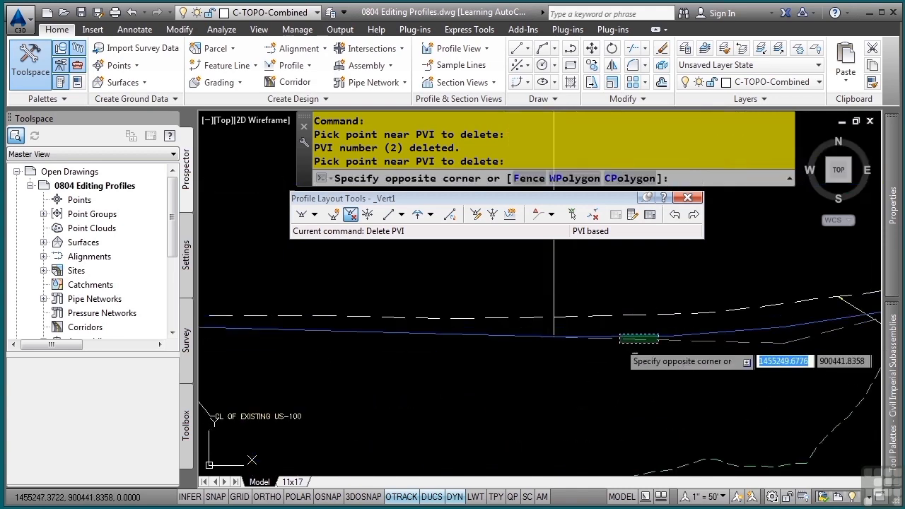
click(619, 343)
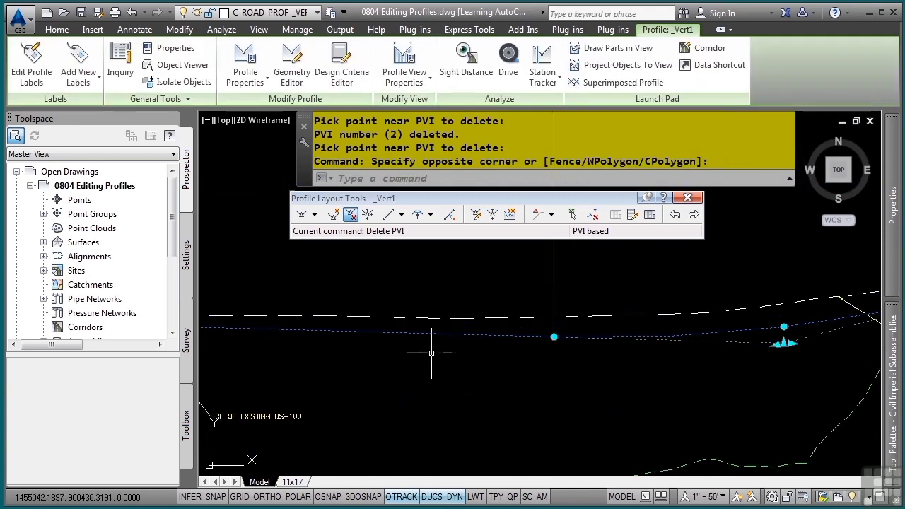
middle_drag(781, 361, 656, 369)
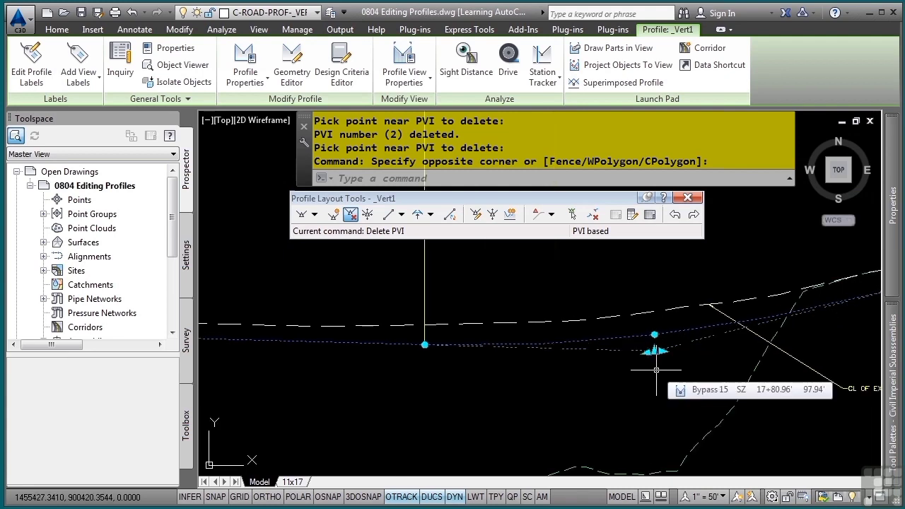
scroll(650, 360, up, 5)
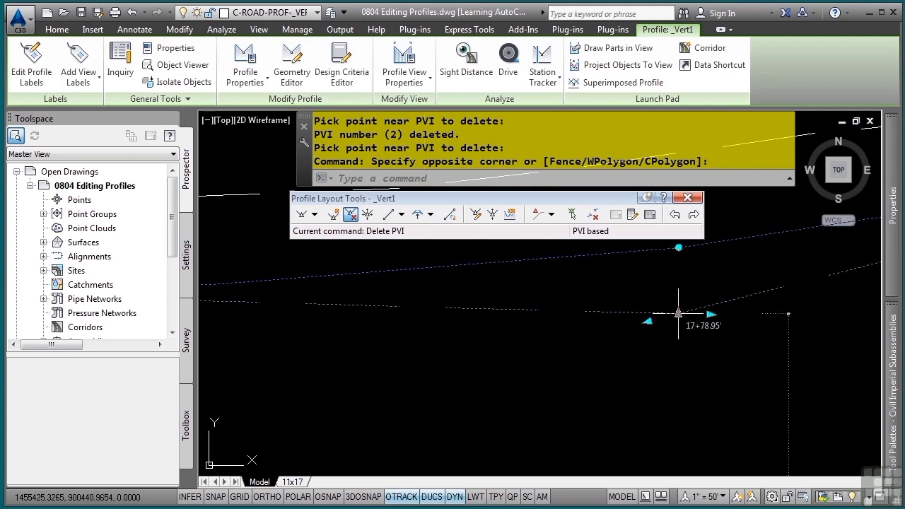
click(678, 313)
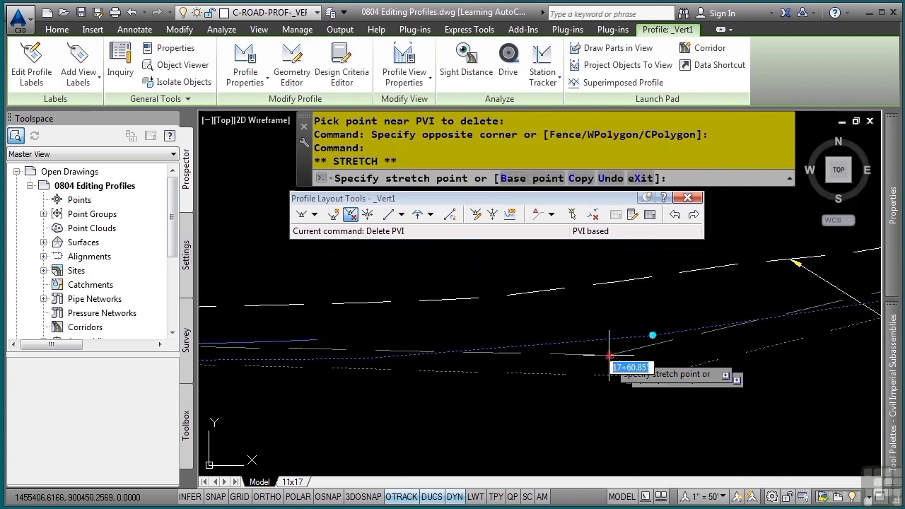
scroll(606, 472, up, 3)
click(575, 329)
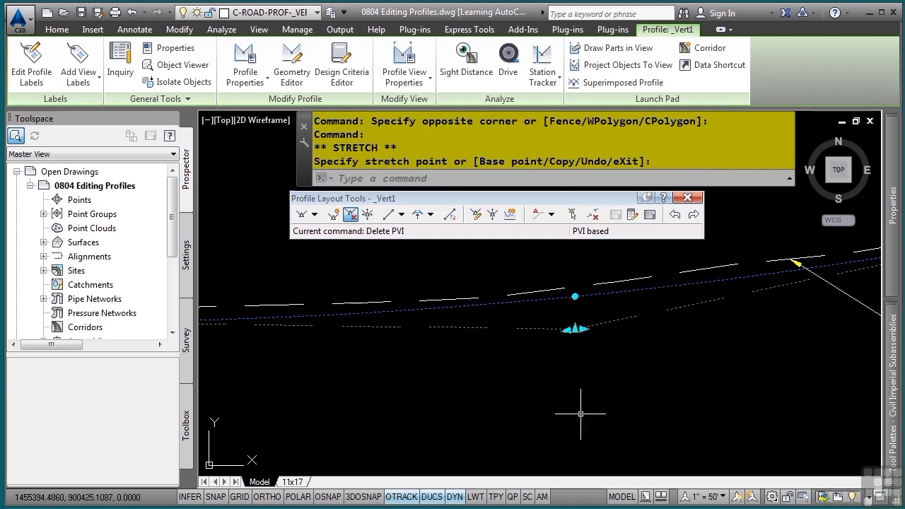
Slide the sag curve's PVI back along its incoming tangent to an earlier station using its tangent grip
click(574, 329)
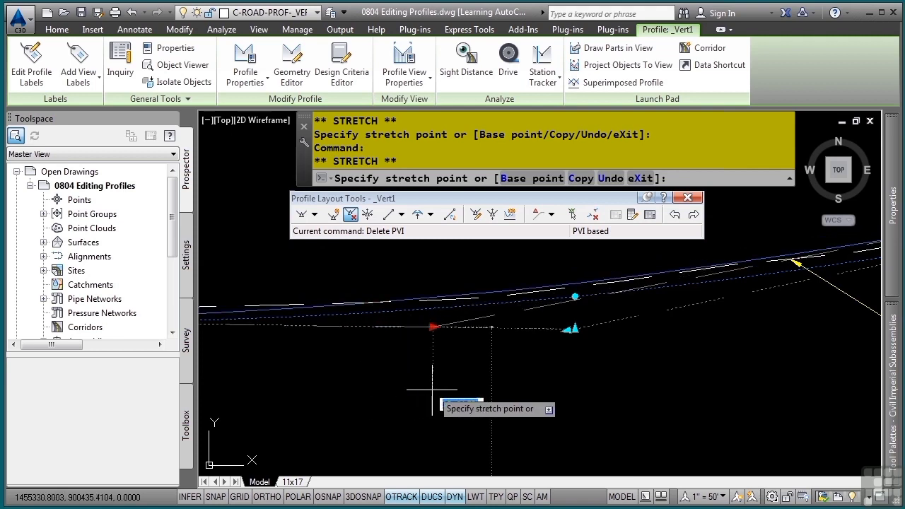
click(391, 389)
scroll(295, 344, down, 4)
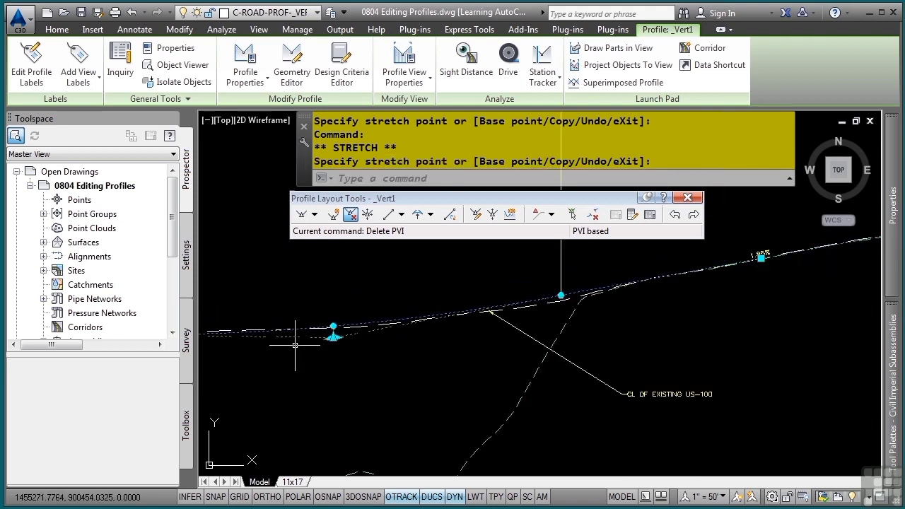
middle_drag(332, 345, 648, 344)
middle_drag(398, 373, 630, 380)
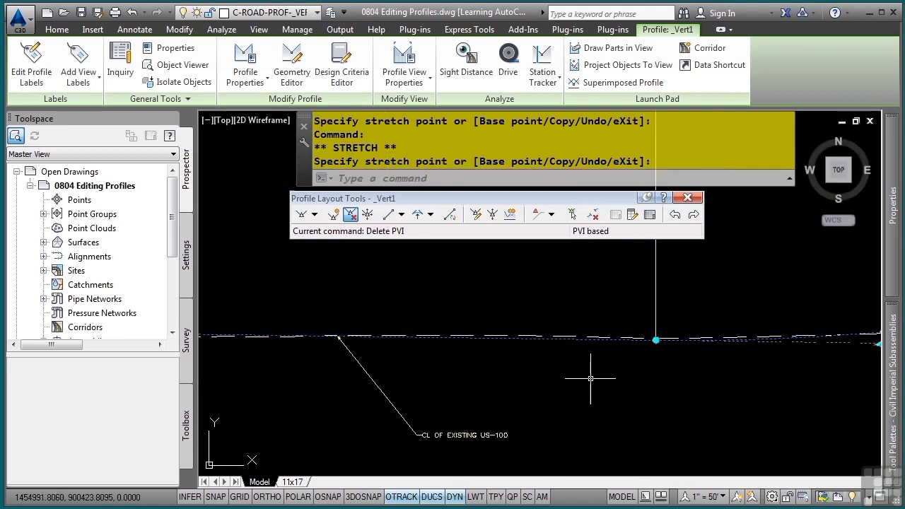
scroll(631, 379, down, 5)
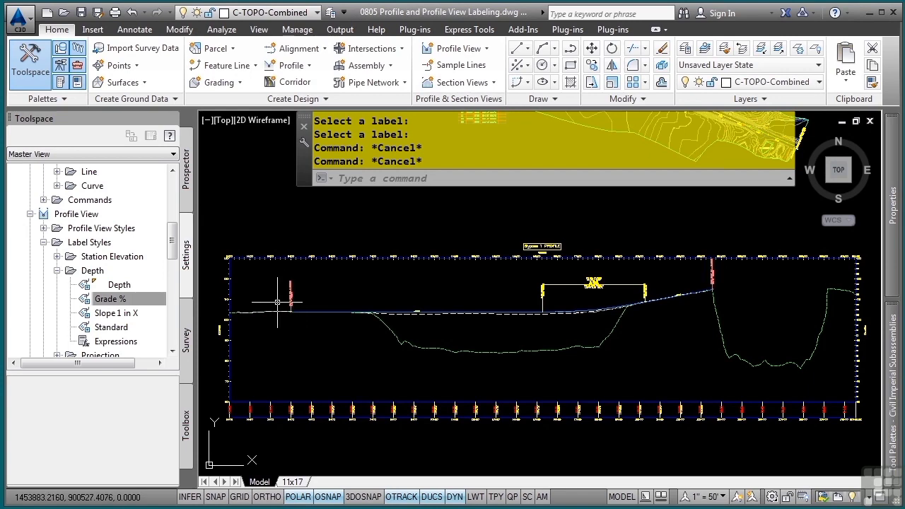
In 0805 Profile and Profile View Labeling, move the station 3+00 grade break label away from the profile to about station 2+50, elevation 115
scroll(277, 302, up, 4)
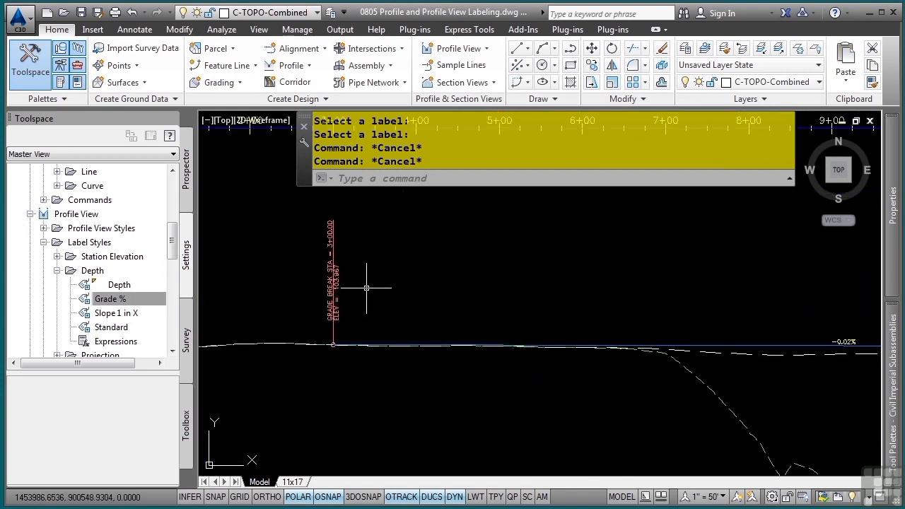
click(333, 282)
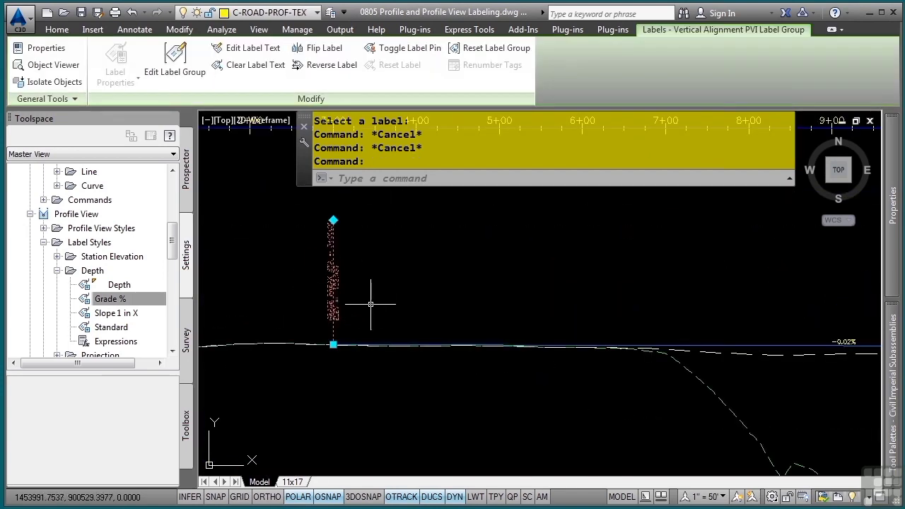
click(333, 344)
middle_drag(346, 271, 472, 264)
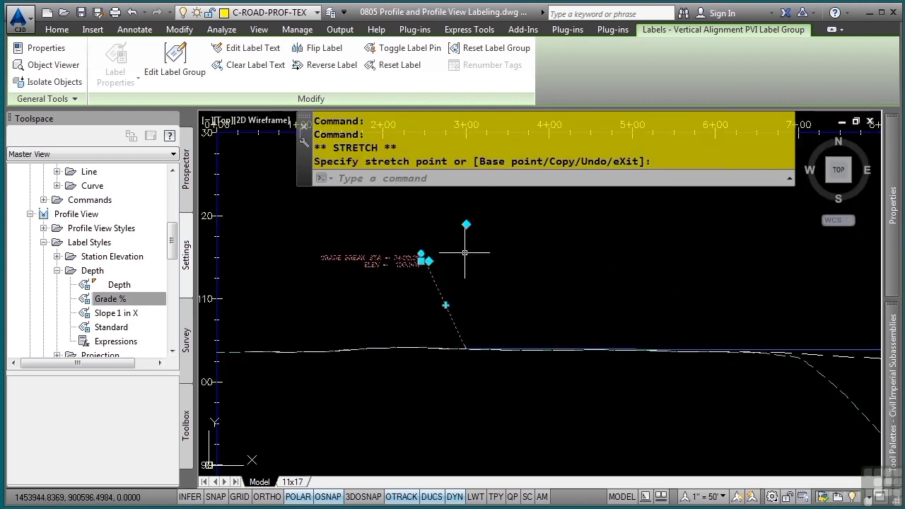
scroll(413, 263, up, 2)
middle_drag(394, 274, 459, 332)
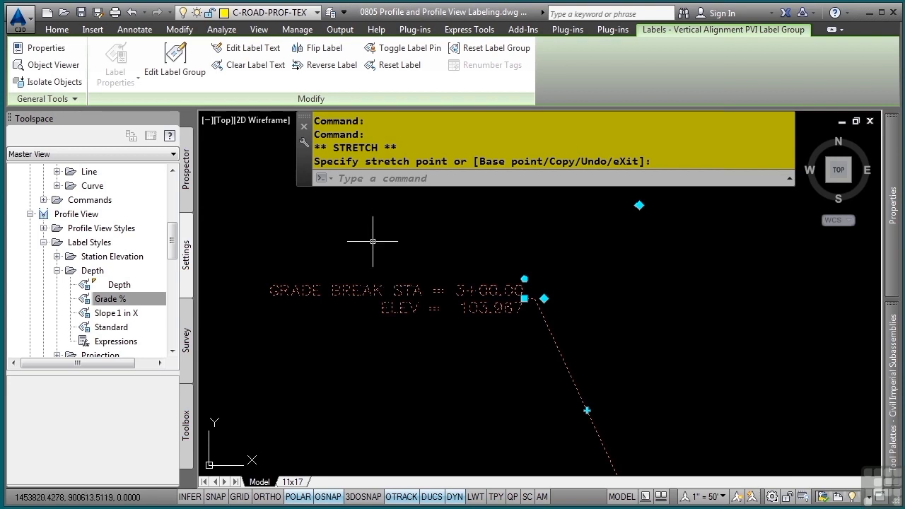
Replace GRADE BREAK in the station 3+00 label's PVIS text with BEGIN PROJECT 1 on its own line above the station
click(272, 55)
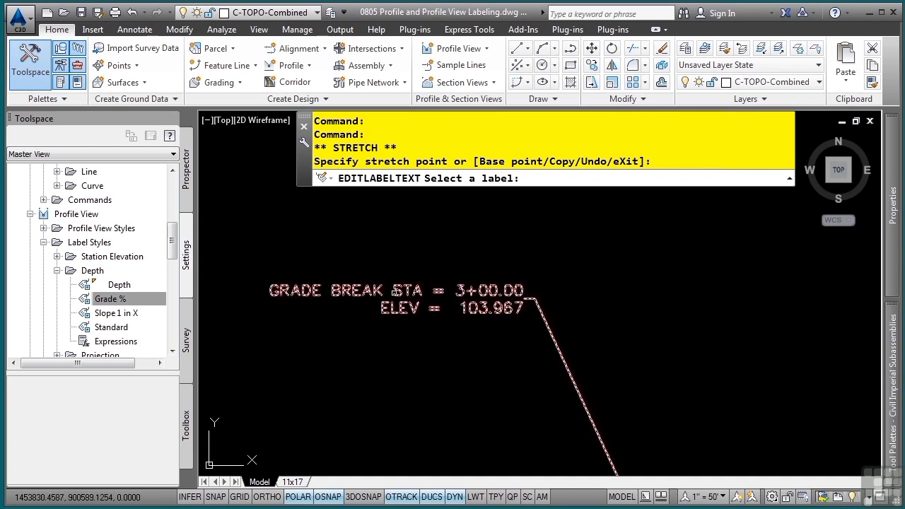
click(373, 286)
click(416, 225)
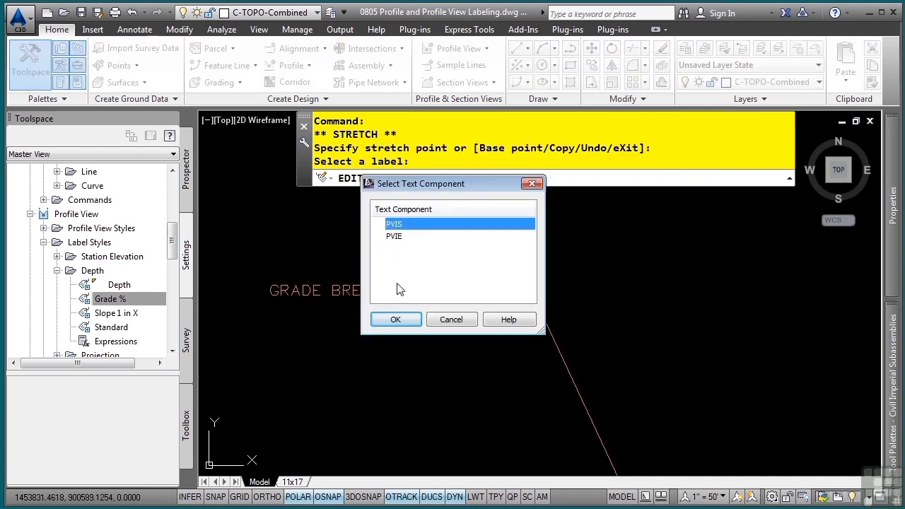
click(395, 319)
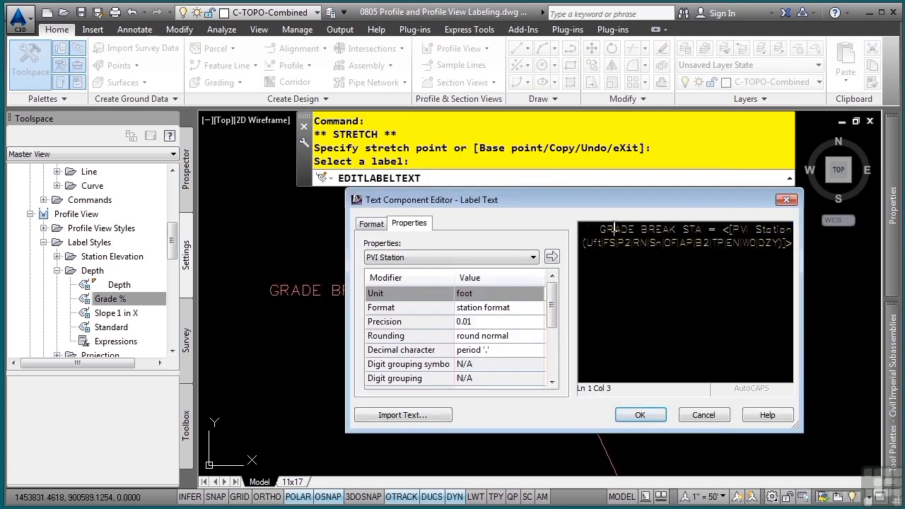
double_click(615, 232)
key(Delete)
key(Delete)
key(Delete)
key(Delete)
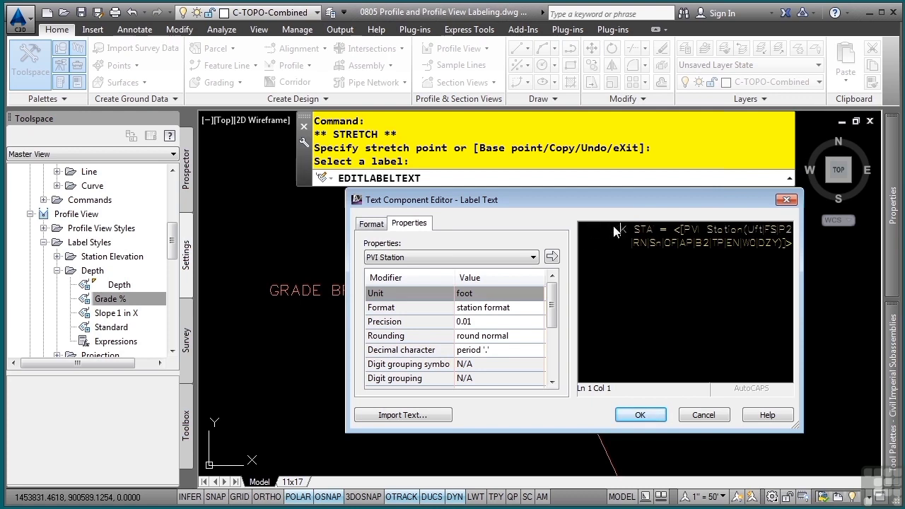
text(BEGIN )
text(PROJECT 1)
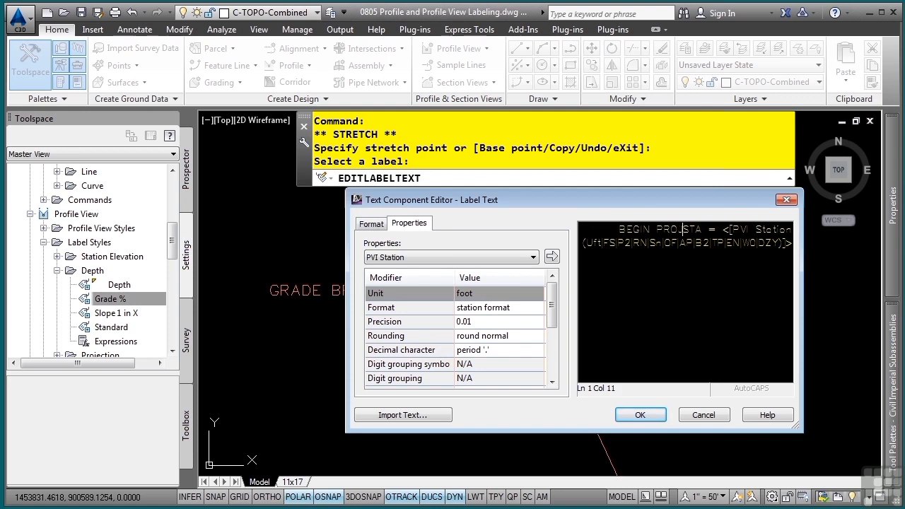
key(Return)
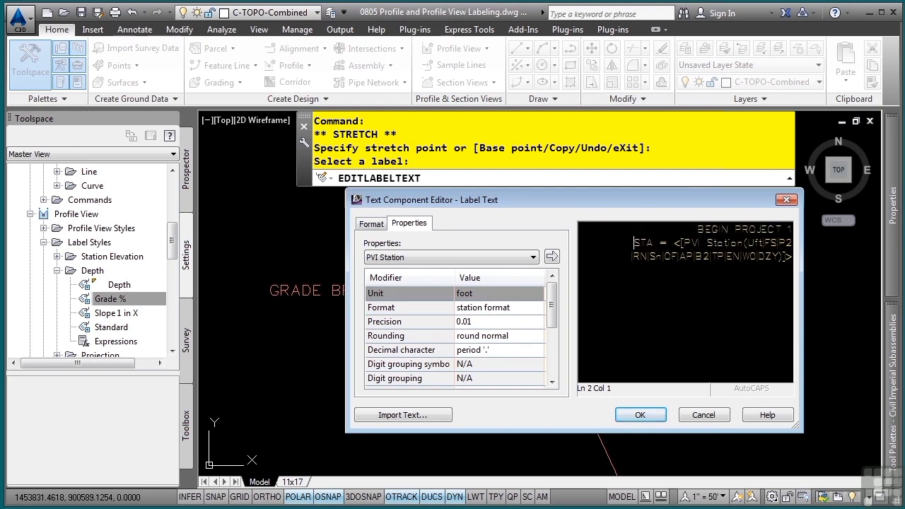
click(642, 415)
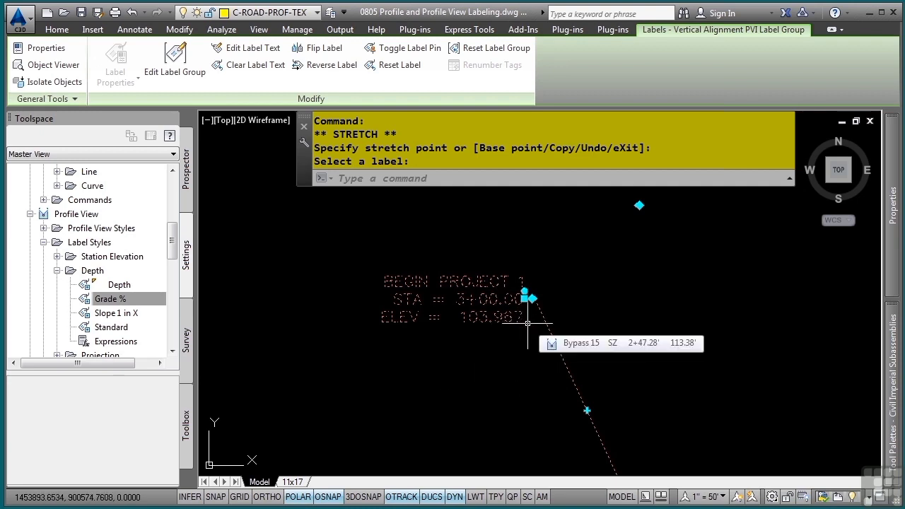
key(Escape)
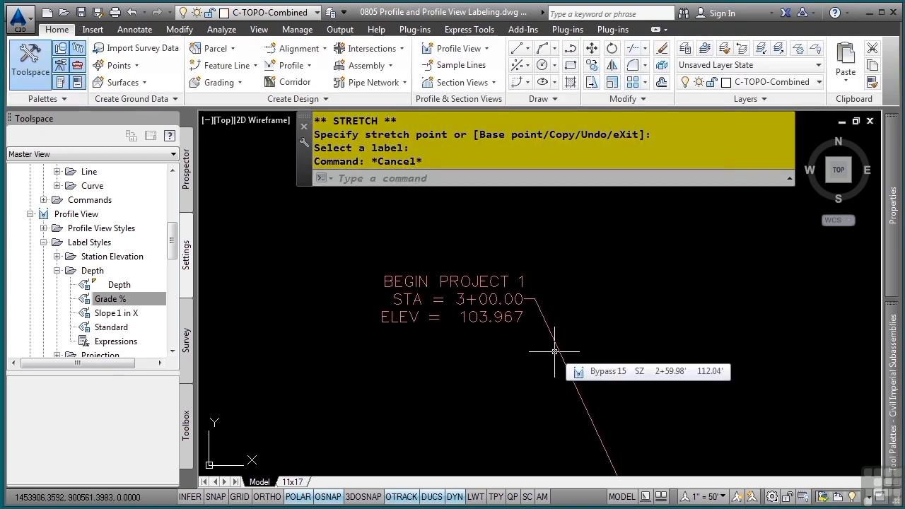
Open the _Vert1 profile's label settings and choose Horizontal Geometry Points labels with the Horizontal Geometry Station style
scroll(554, 352, down, 5)
middle_drag(600, 353, 460, 332)
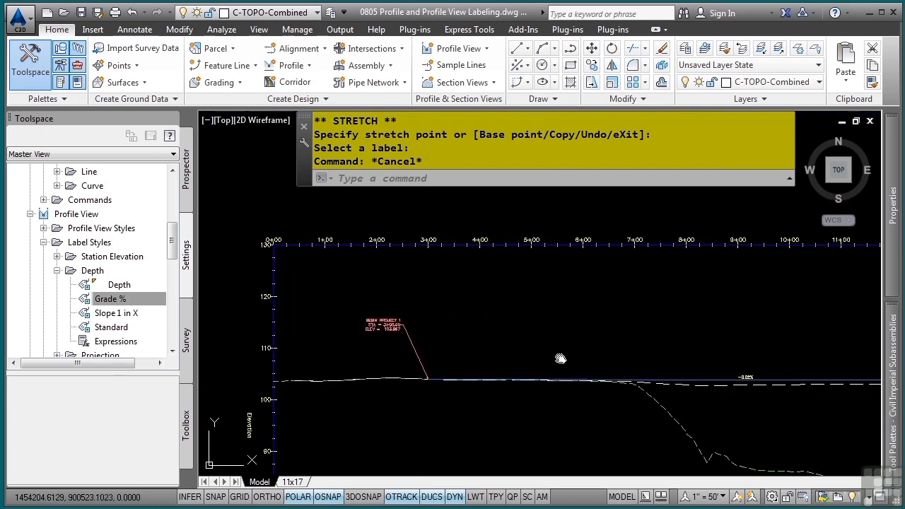
middle_drag(559, 358, 440, 359)
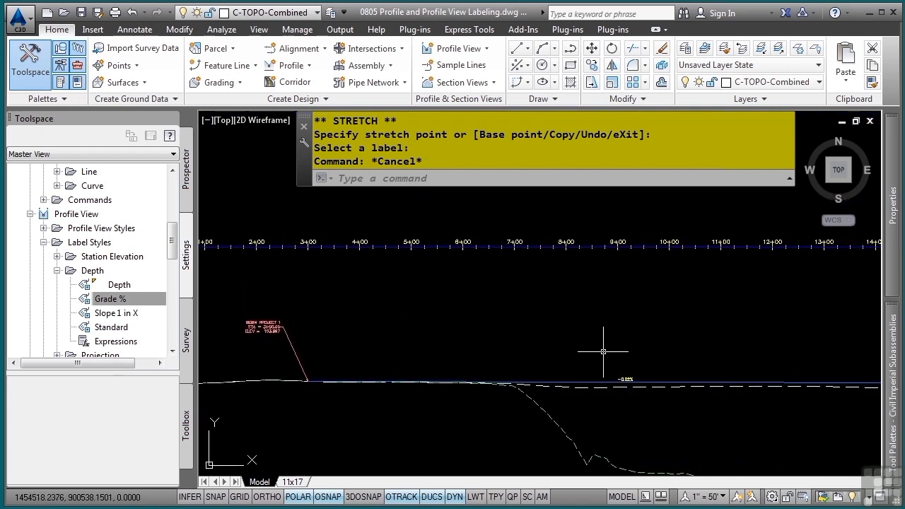
click(598, 380)
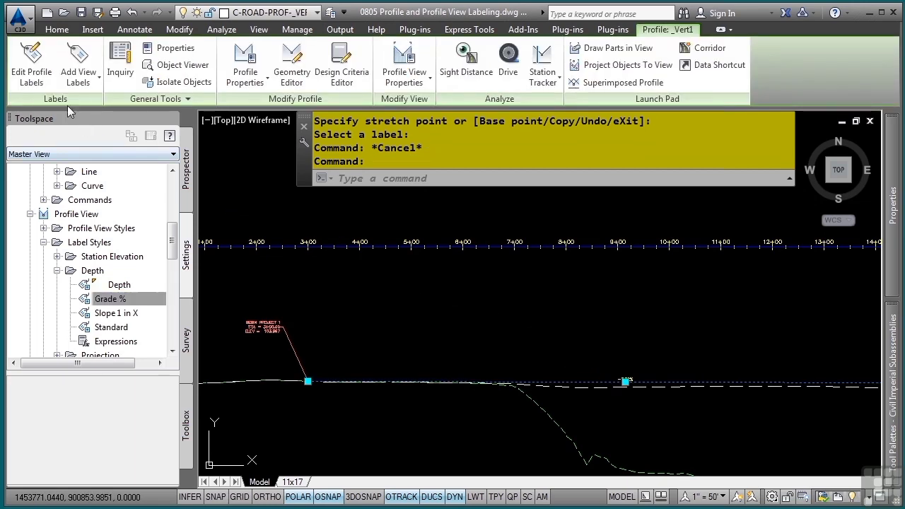
click(43, 88)
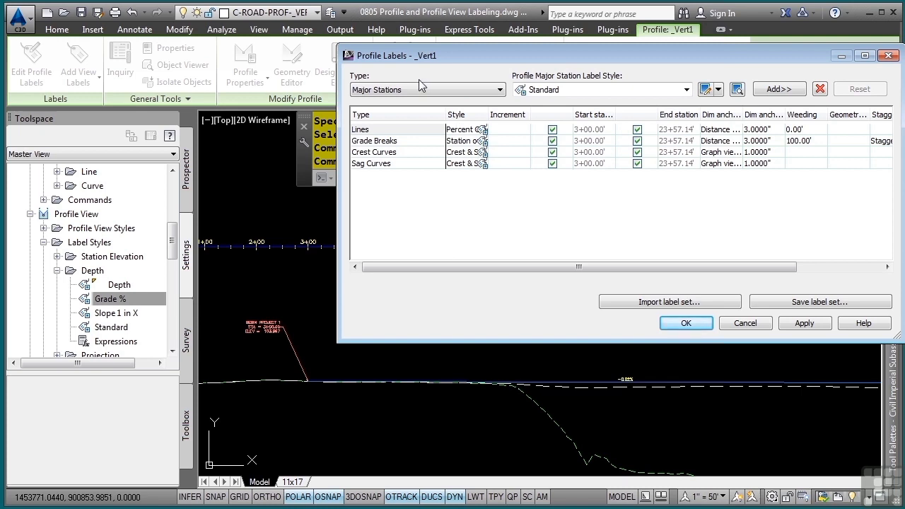
click(438, 89)
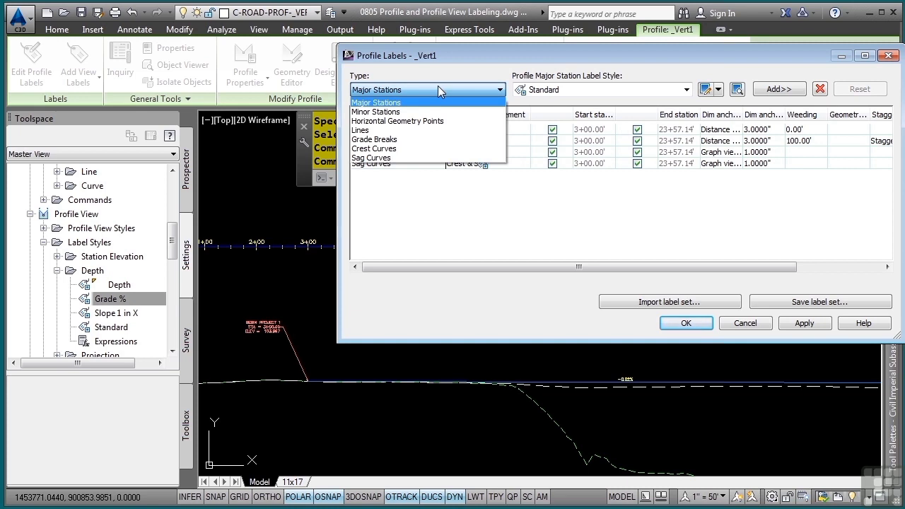
click(428, 121)
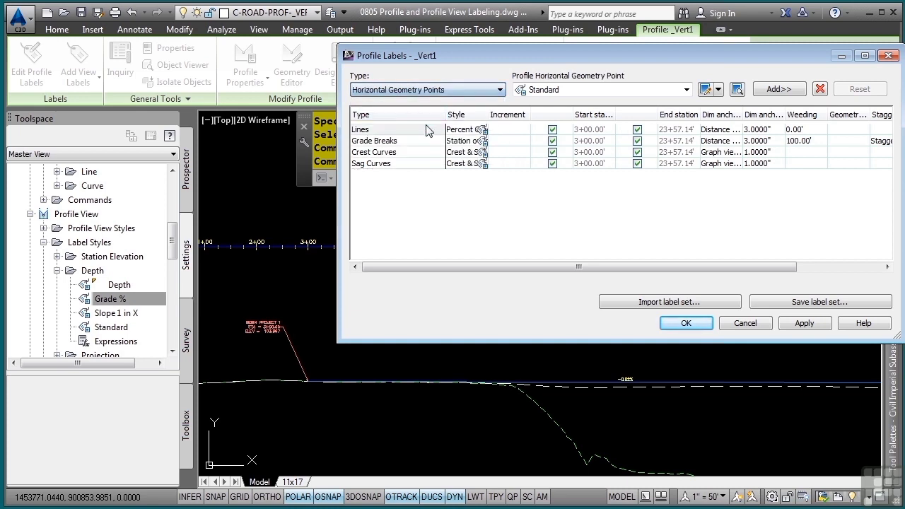
click(631, 91)
click(601, 102)
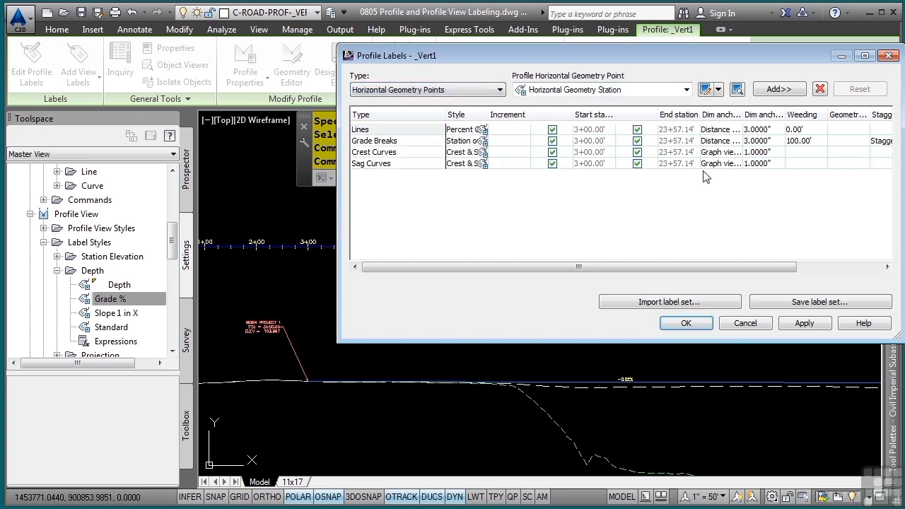
Add the labels for all geometry points except Curve Mid Point, Alignment Beginning and Alignment End, and apply them to the profile
click(785, 90)
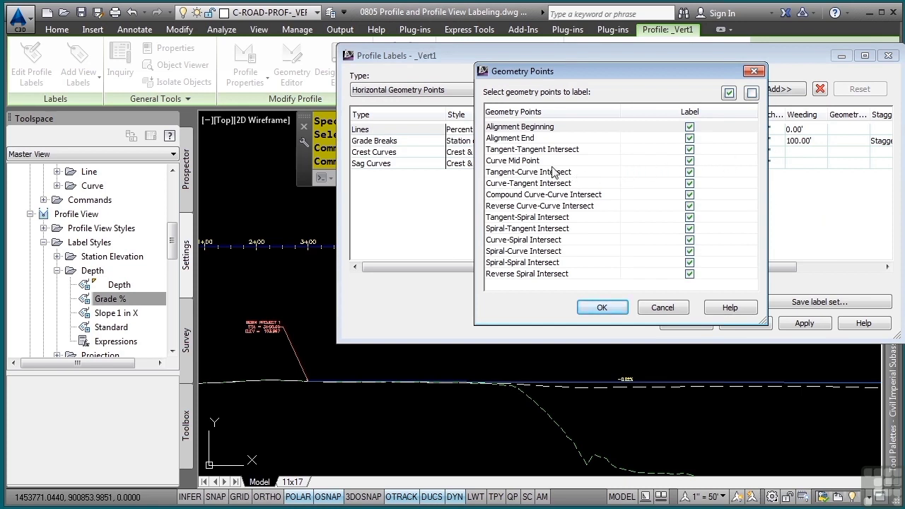
click(689, 161)
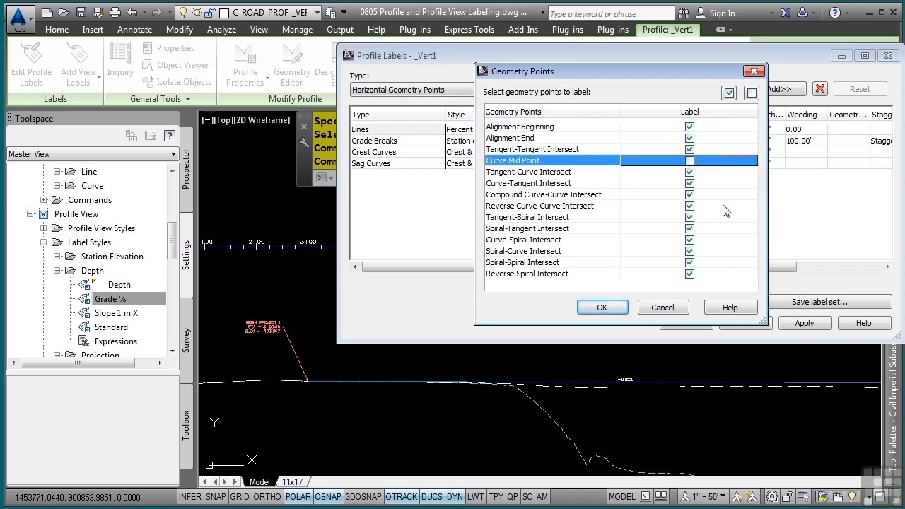
click(689, 127)
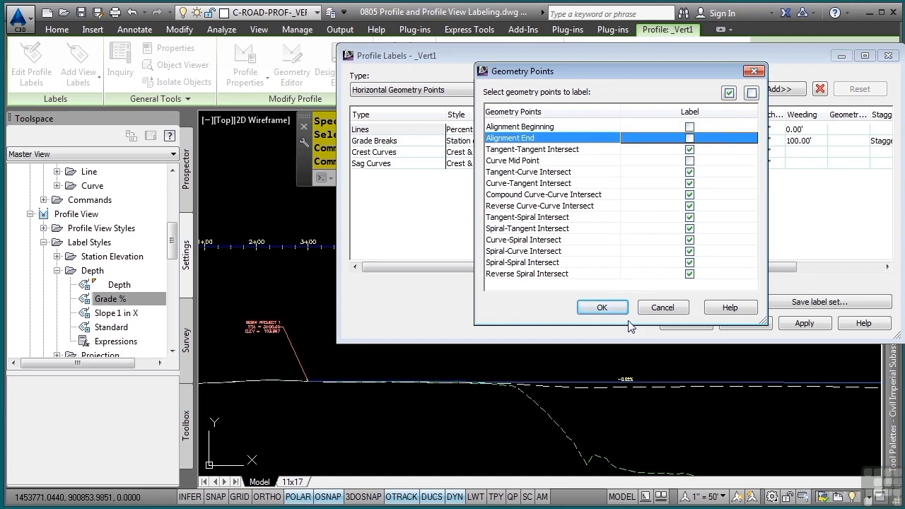
click(601, 308)
click(685, 323)
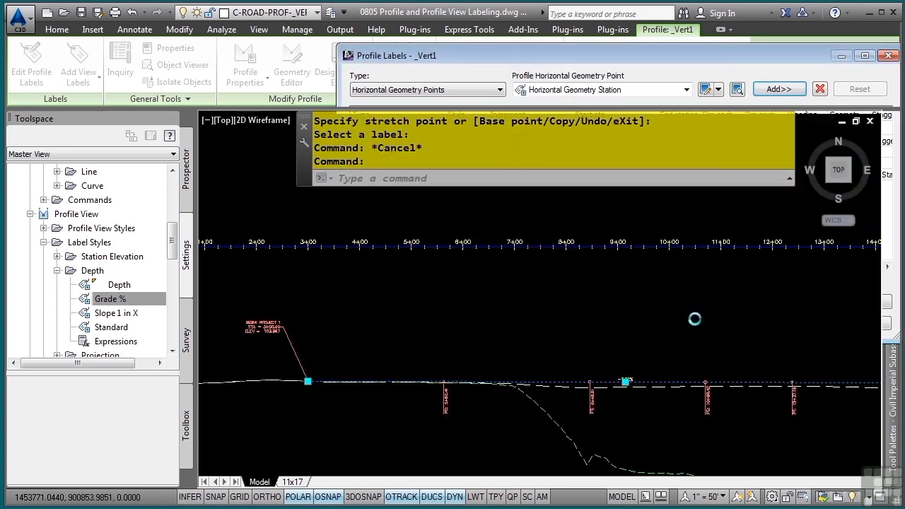
Examine the horizontal geometry point labels along the _Vert1 profile, then deselect the profile
scroll(455, 416, up, 5)
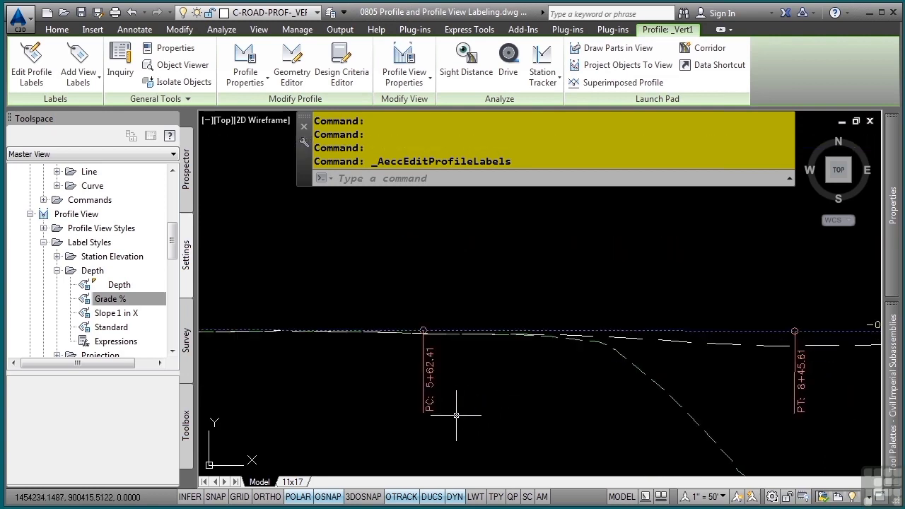
middle_drag(721, 357, 485, 353)
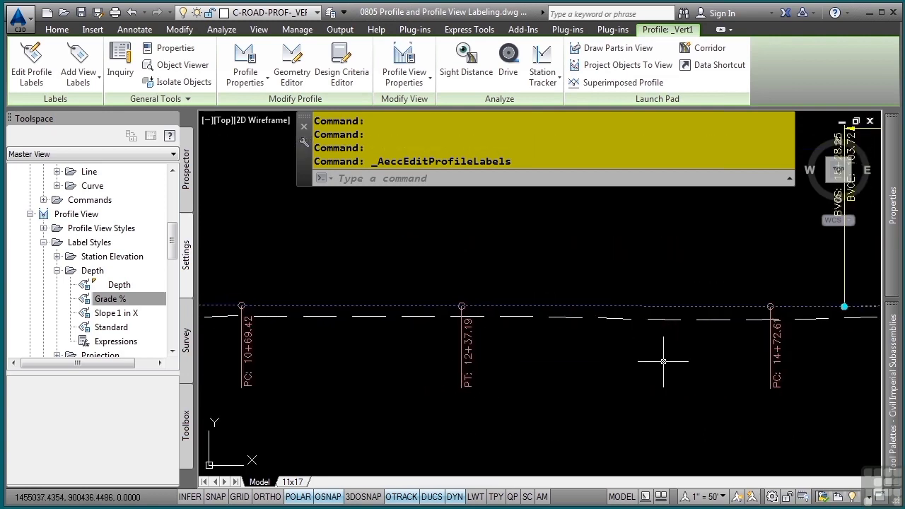
middle_drag(711, 370, 577, 373)
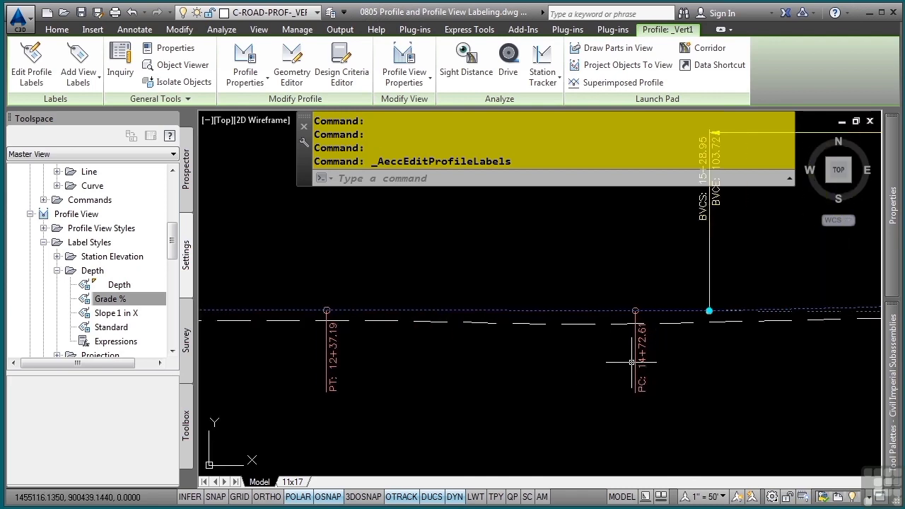
key(Escape)
key(Escape)
scroll(492, 361, down, 4)
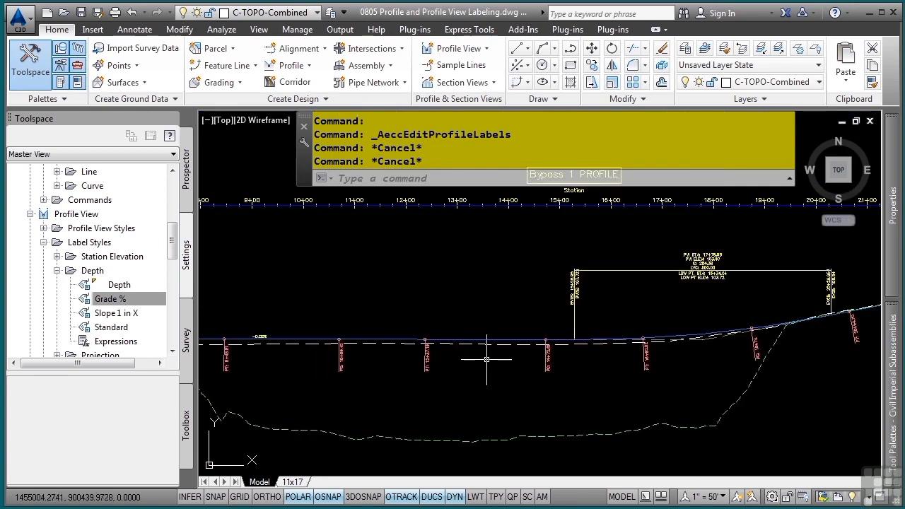
middle_drag(492, 361, 524, 322)
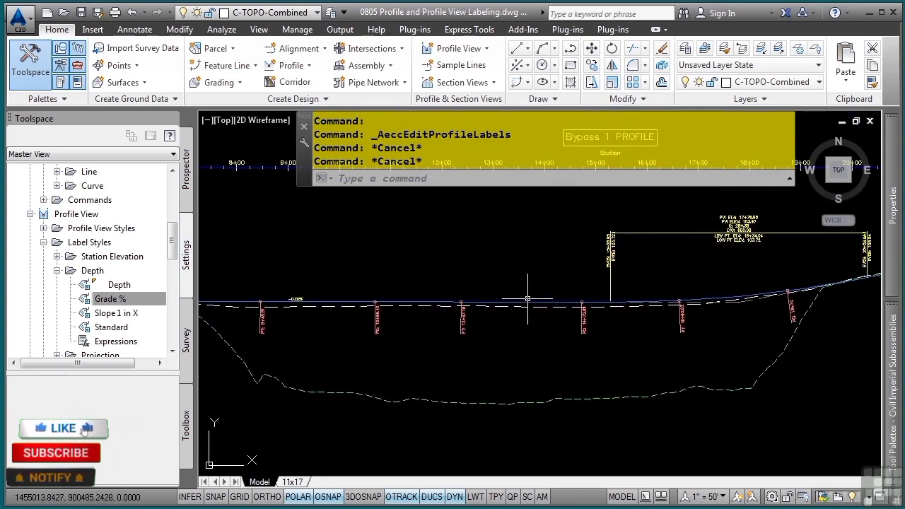
Add a Station Elevation label to the Bypass 1 profile view on the lower dashed profile at about station 12+72, elevation 84
click(525, 302)
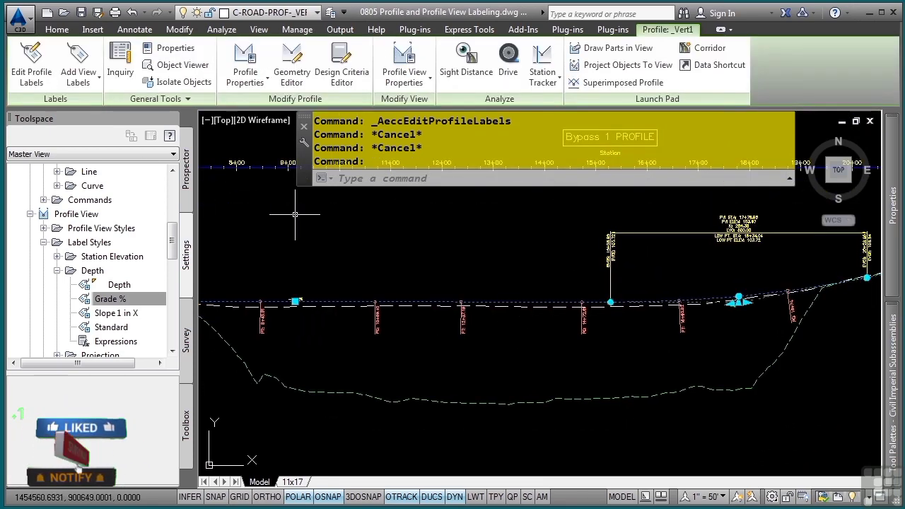
click(79, 86)
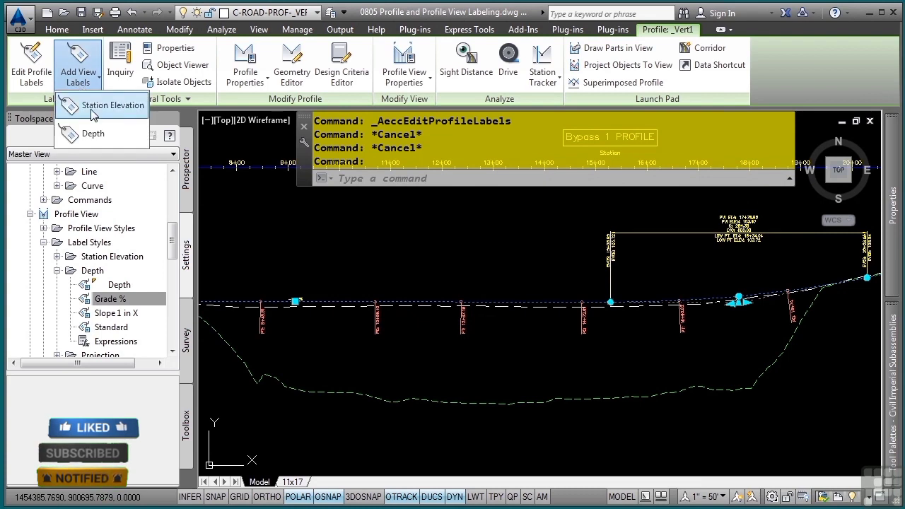
click(99, 106)
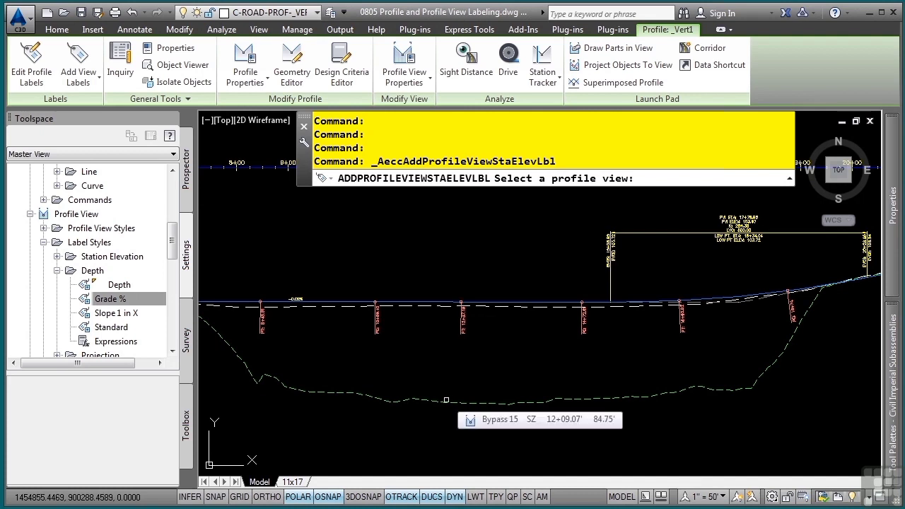
scroll(491, 385, down, 2)
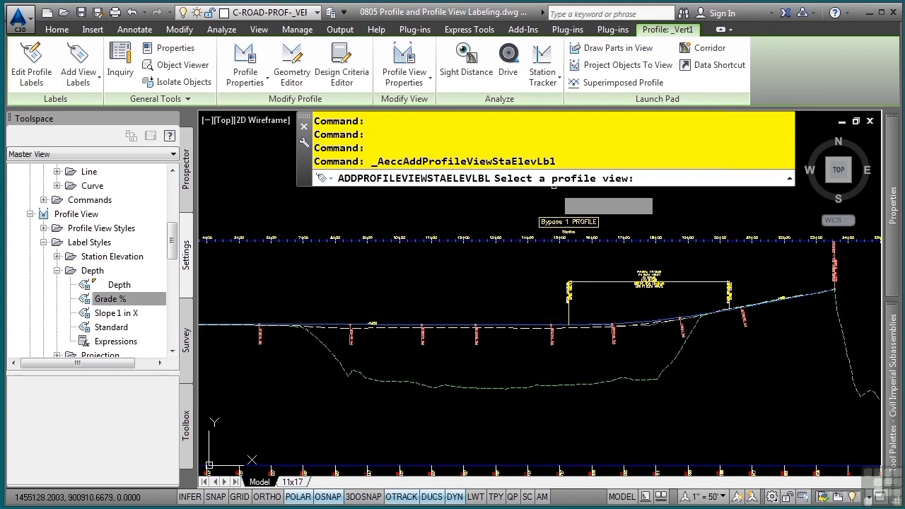
click(479, 239)
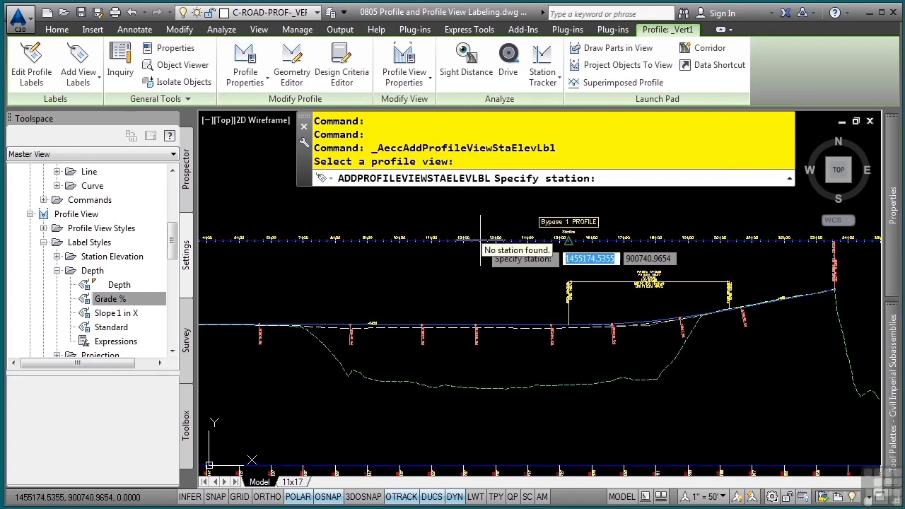
scroll(486, 269, up, 5)
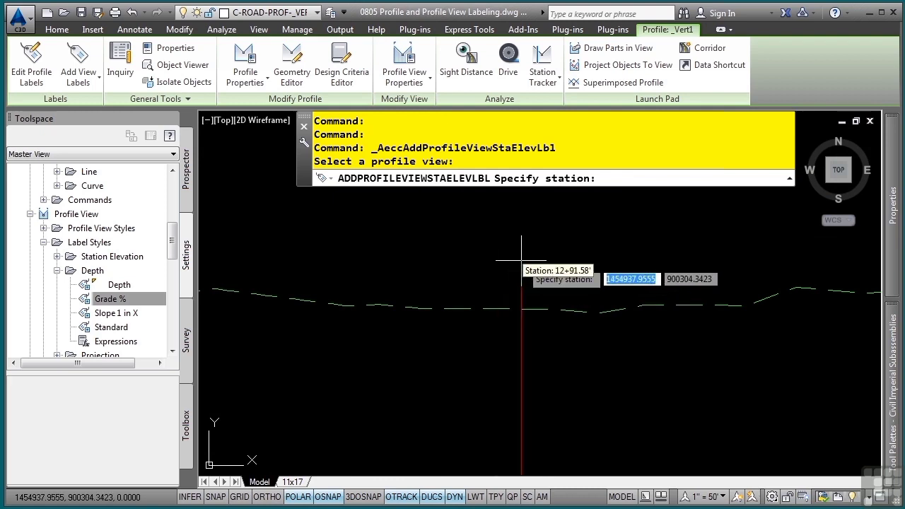
click(481, 265)
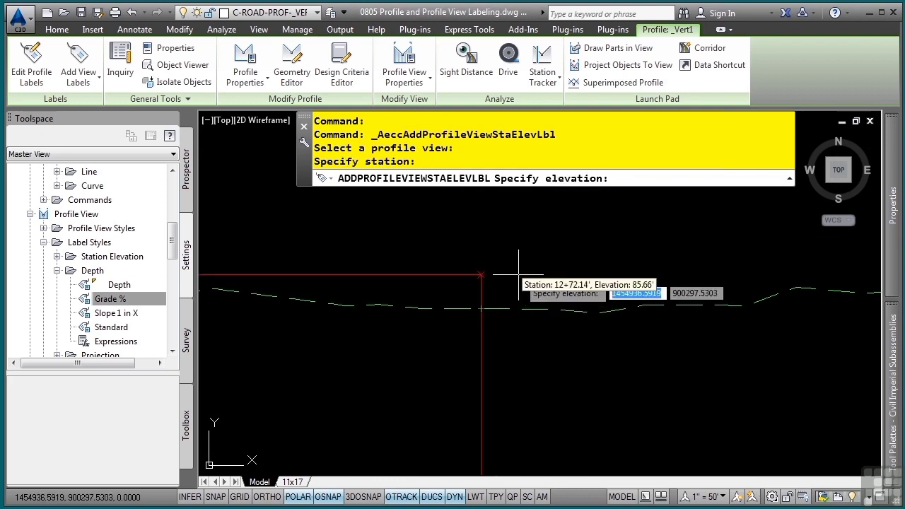
click(481, 309)
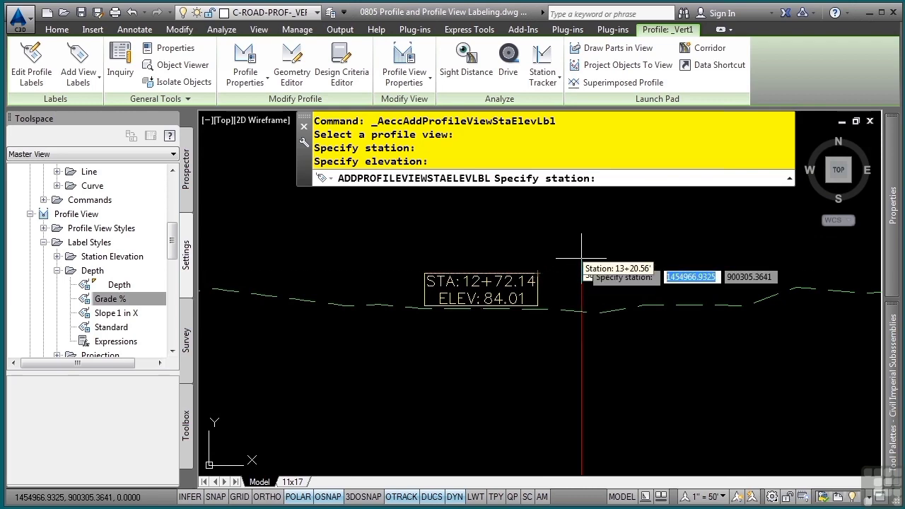
key(Escape)
key(Escape)
key(Escape)
Copy the station elevation label at station 12+72.14 to about station 14+58, elevation 93, and about station 13+63, elevation 90
click(539, 275)
key(Escape)
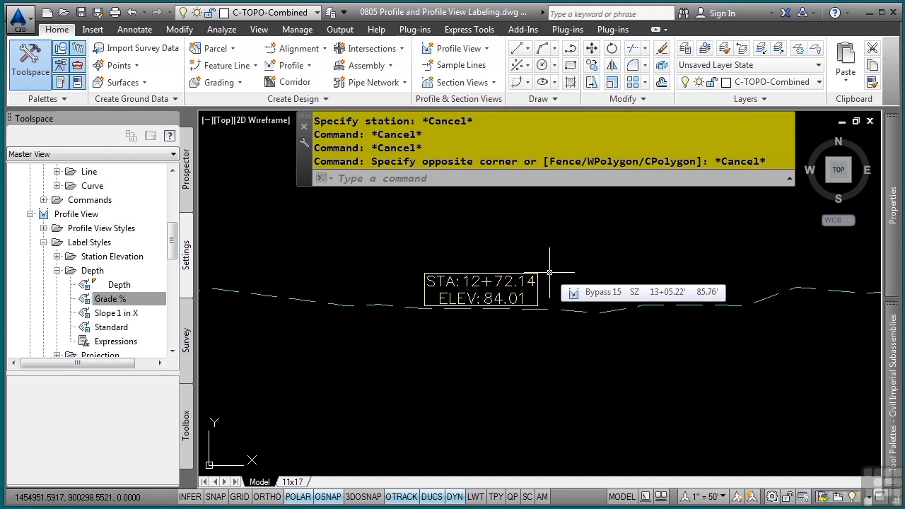
click(549, 272)
click(525, 280)
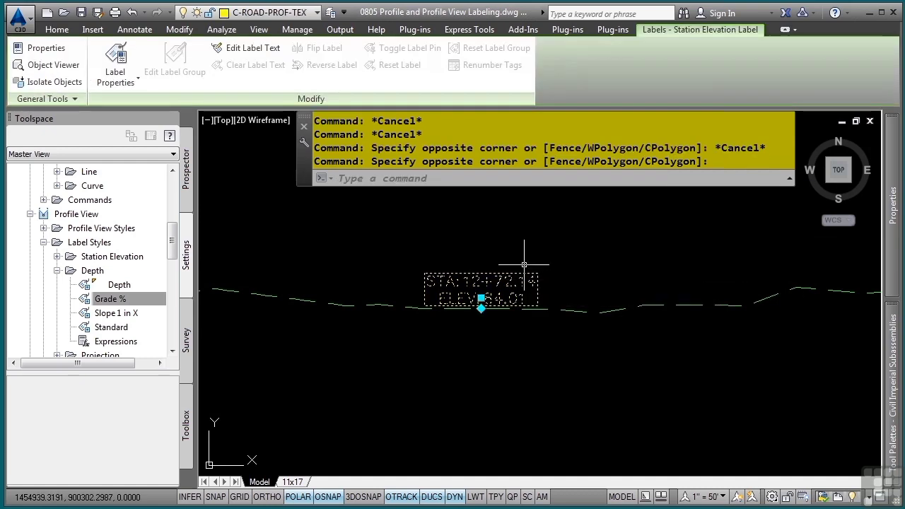
text(co)
key(Return)
click(470, 357)
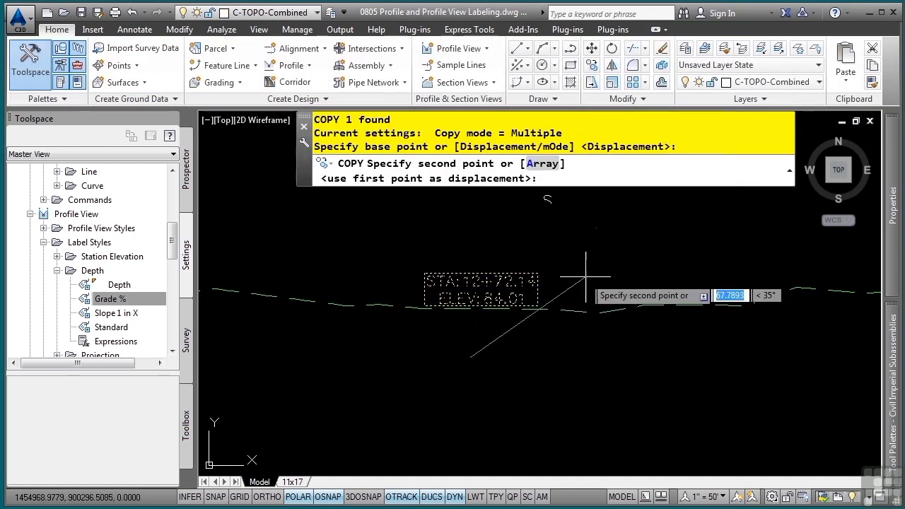
middle_drag(586, 276, 318, 400)
click(588, 295)
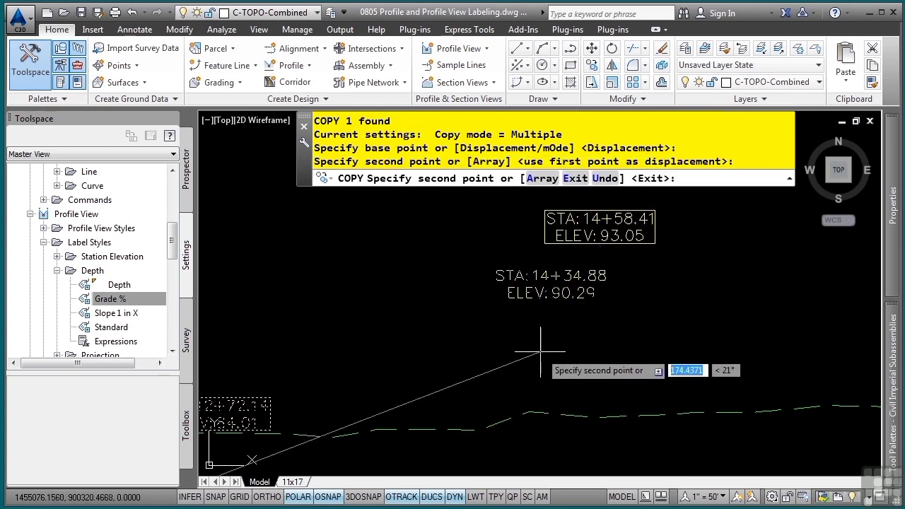
click(391, 354)
key(Escape)
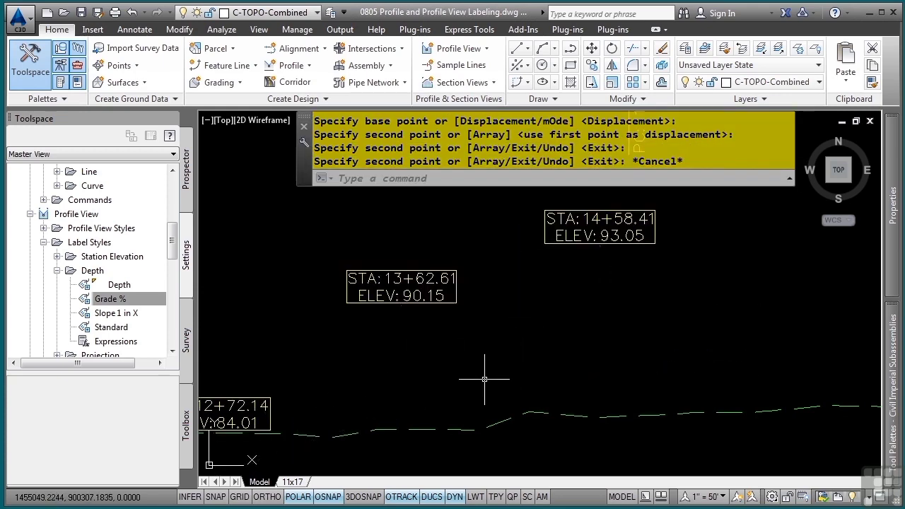
Move the original station elevation label together with its marker to about station 12+01, elevation 89.5, above the lower dashed profile
middle_drag(452, 382, 608, 307)
click(405, 338)
click(368, 355)
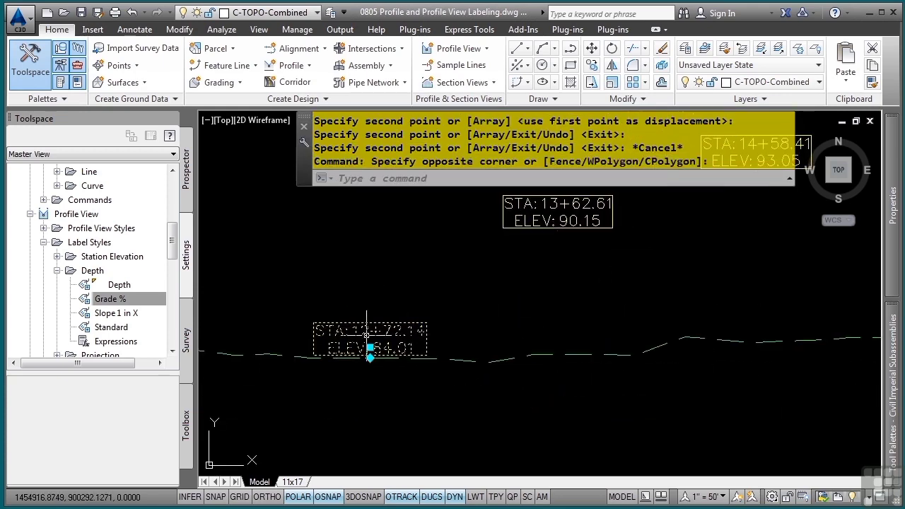
click(369, 357)
middle_drag(234, 268, 441, 306)
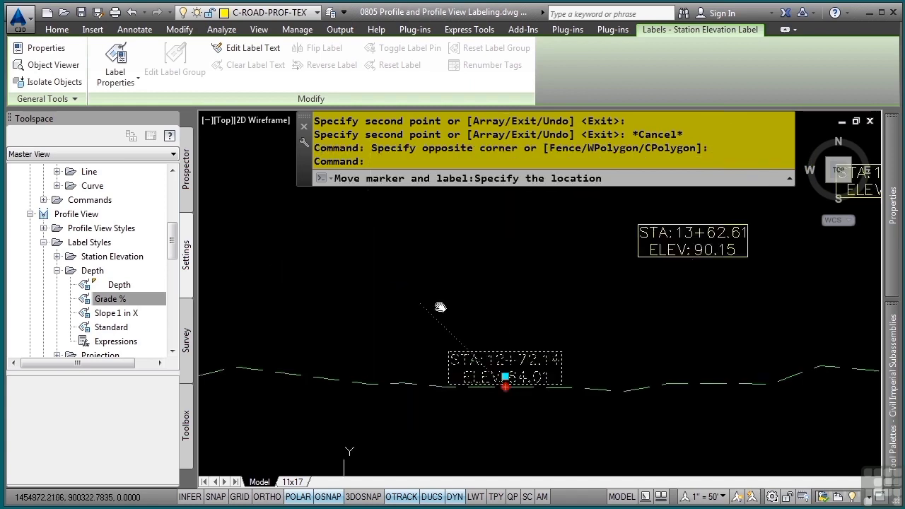
click(428, 281)
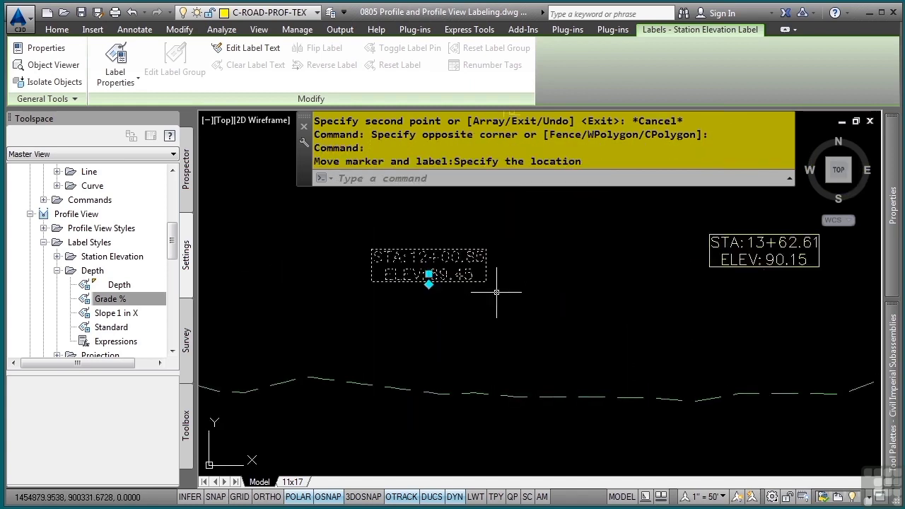
Pull that label's text up and away from its marker so it is shown with a leader arrow, then deselect it
click(429, 273)
click(517, 238)
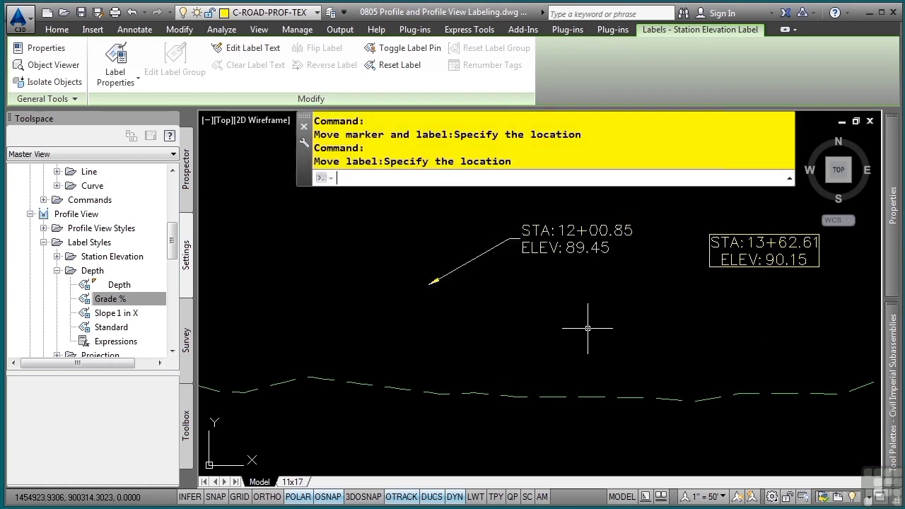
key(Escape)
Add a Depth label about 18.7 ft tall to the Bypass 1 profile view, from the lower dashed profile up to _Vert1, just before PC 14+72.61
scroll(587, 329, down, 5)
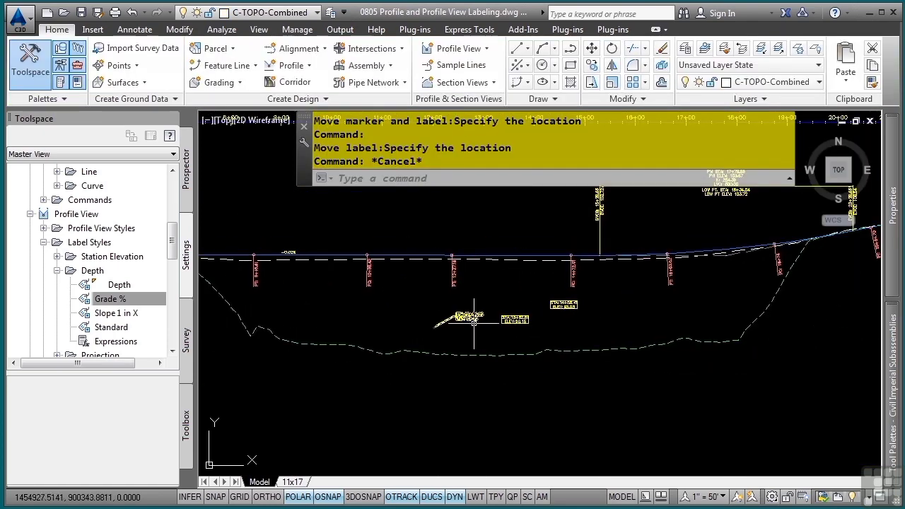
click(392, 248)
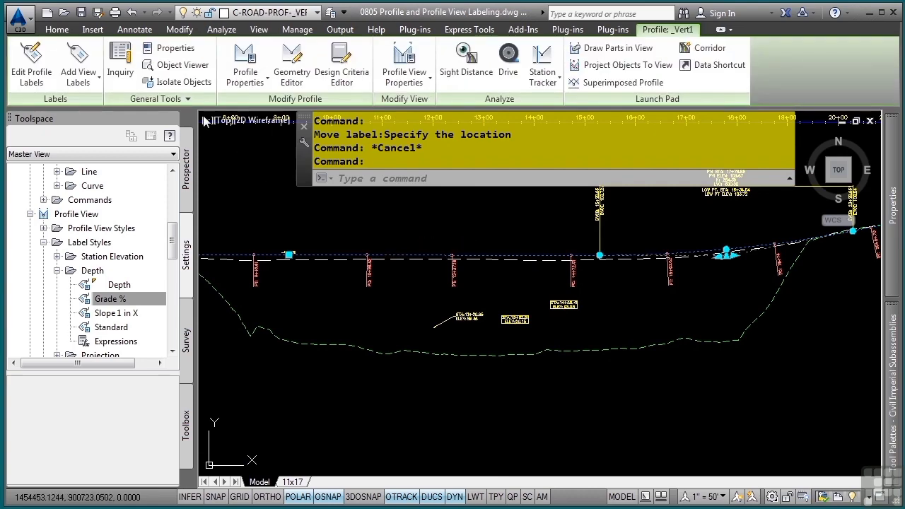
click(77, 76)
click(92, 136)
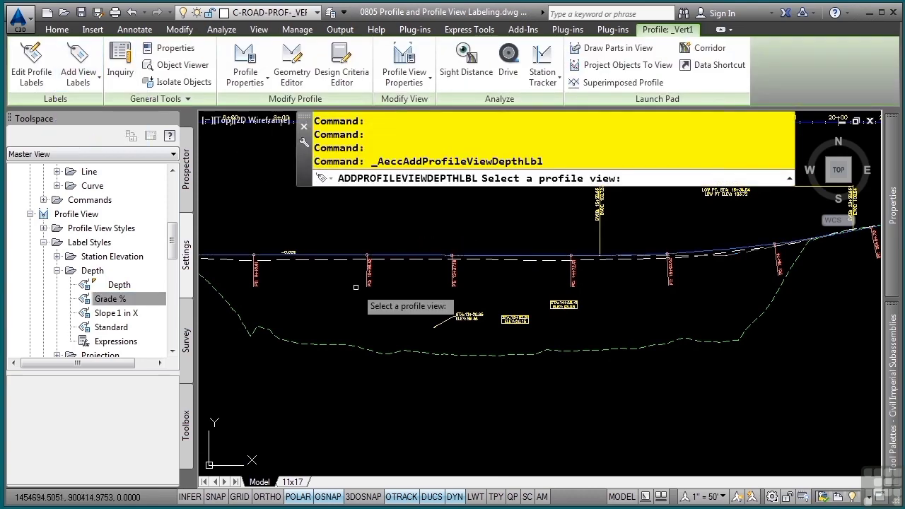
scroll(577, 293, down, 2)
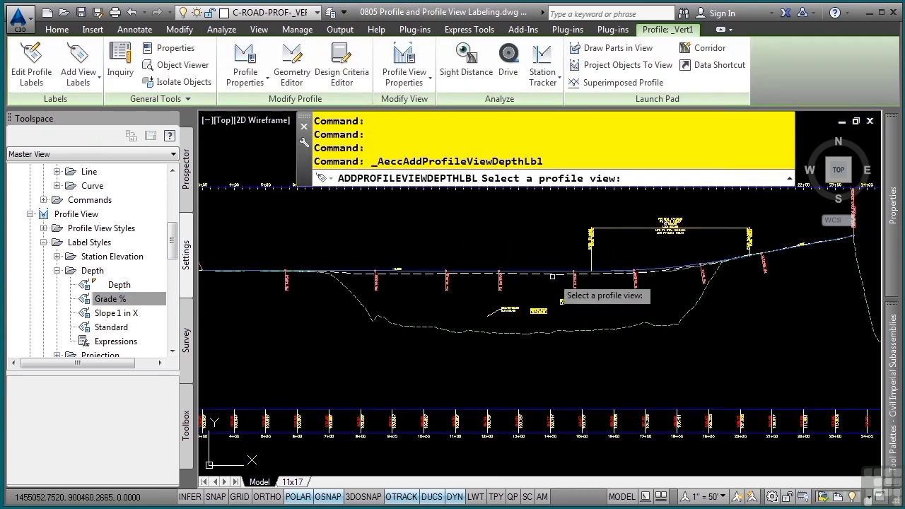
click(523, 411)
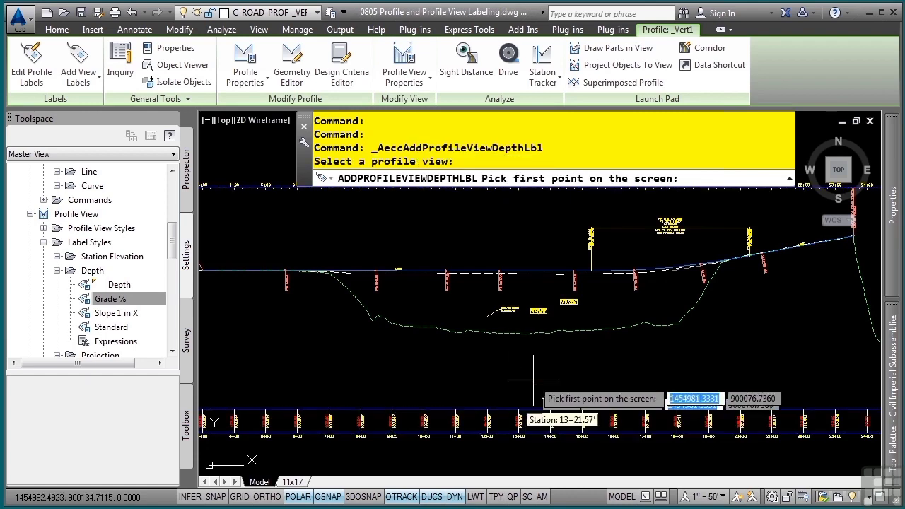
scroll(567, 315, up, 4)
middle_drag(567, 315, 496, 378)
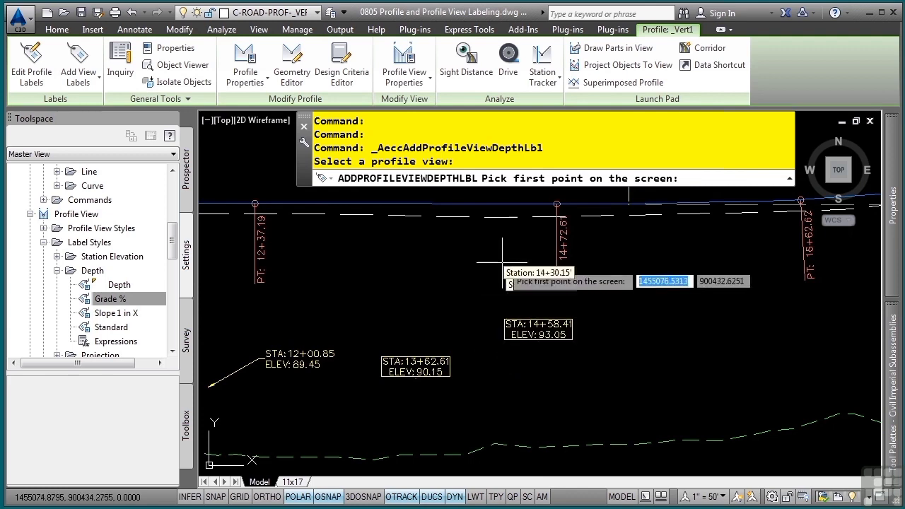
click(494, 444)
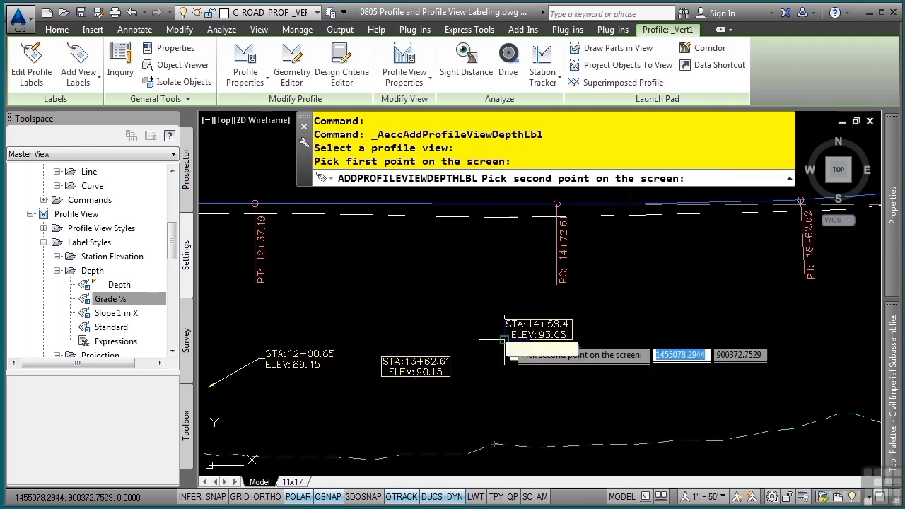
click(494, 204)
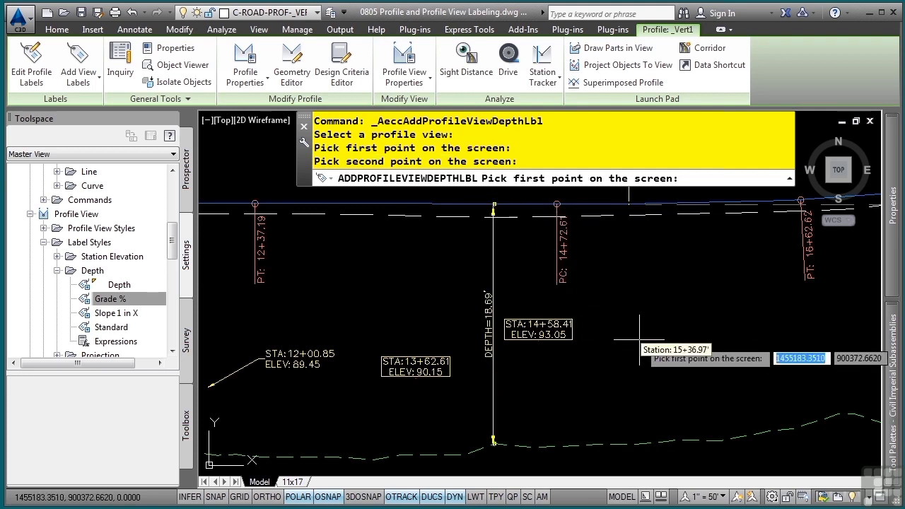
key(Return)
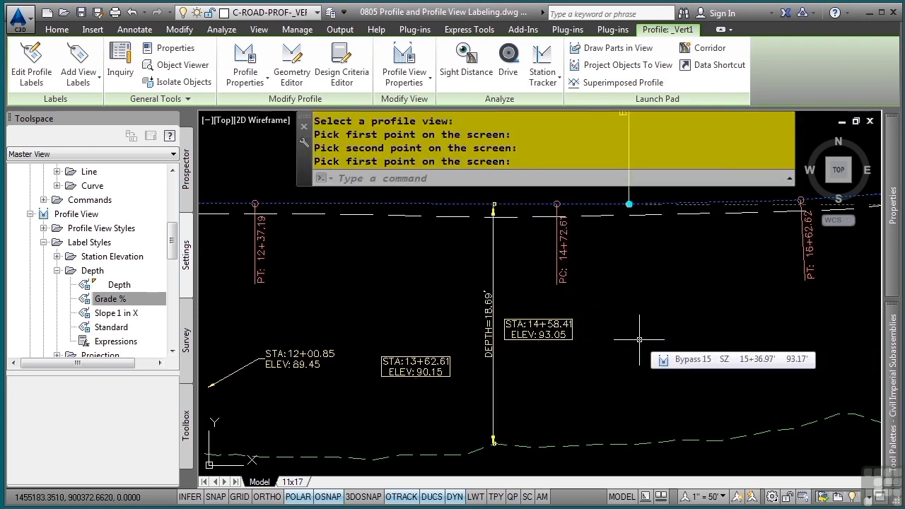
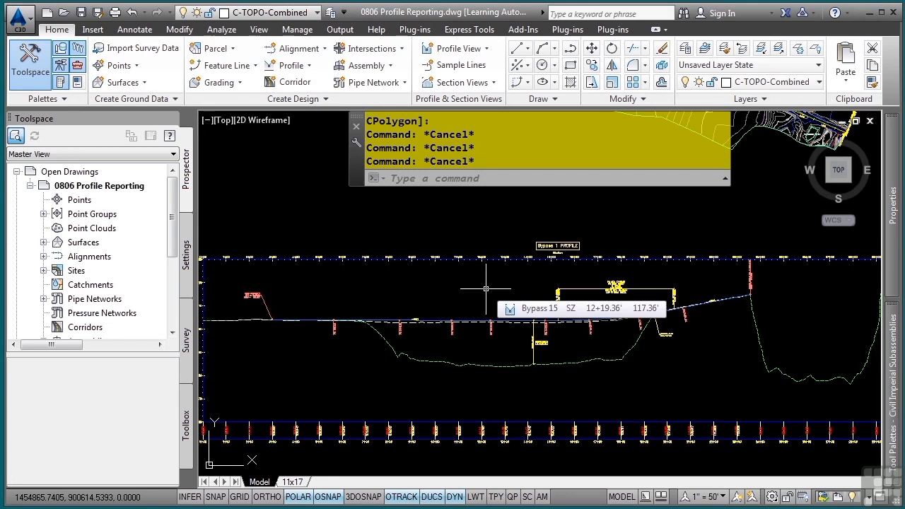
Open the _Vert1 profile's geometry editor and entity table to examine its PVI stations, elevations and grades, then deselect the profile
click(434, 320)
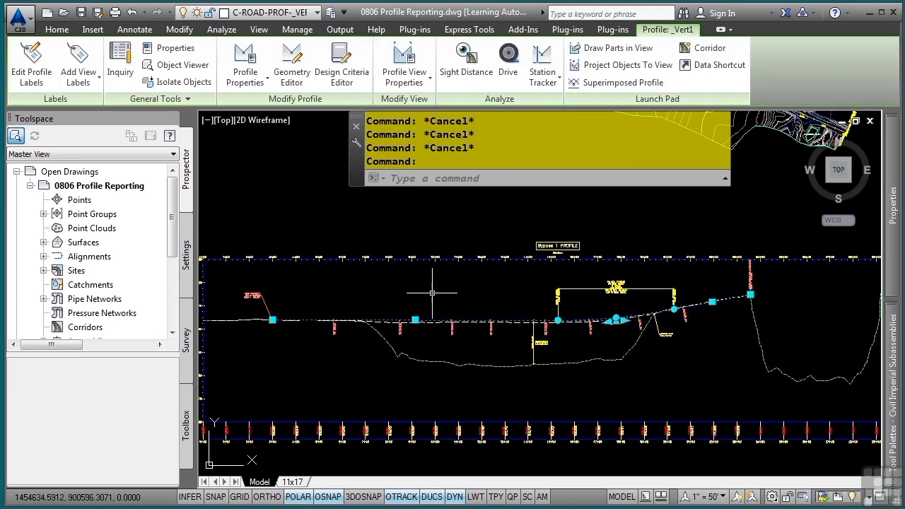
click(284, 66)
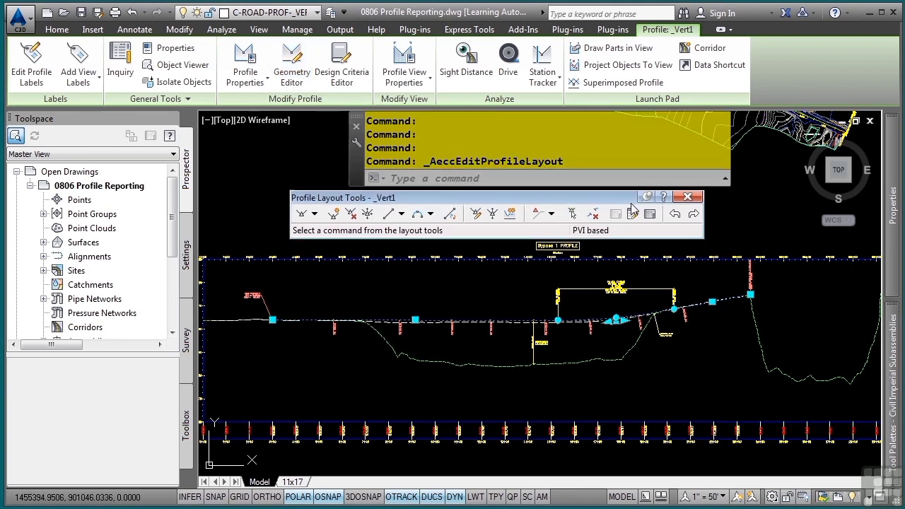
click(650, 215)
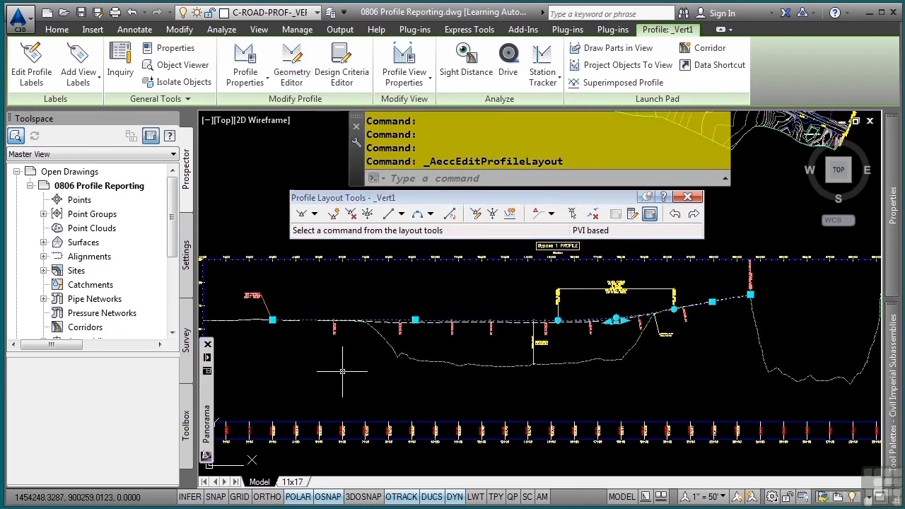
mouse_move(210, 422)
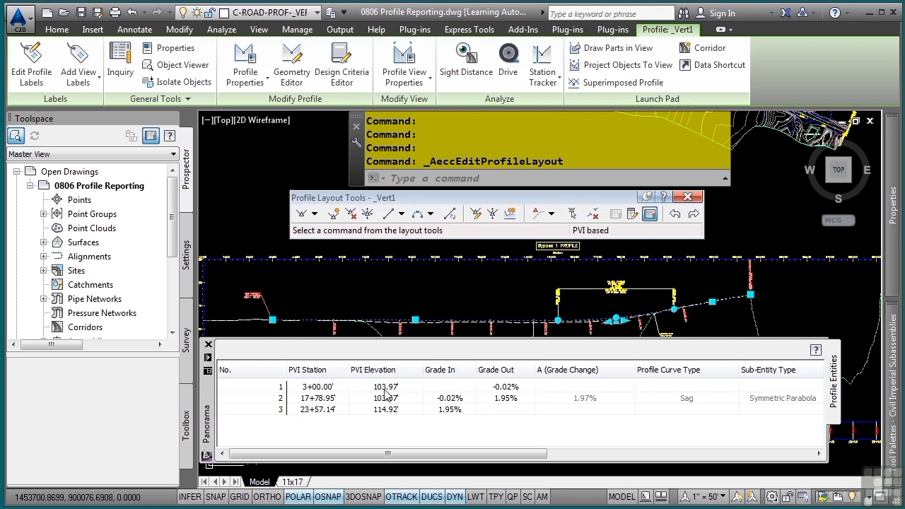
right_click(324, 393)
click(369, 343)
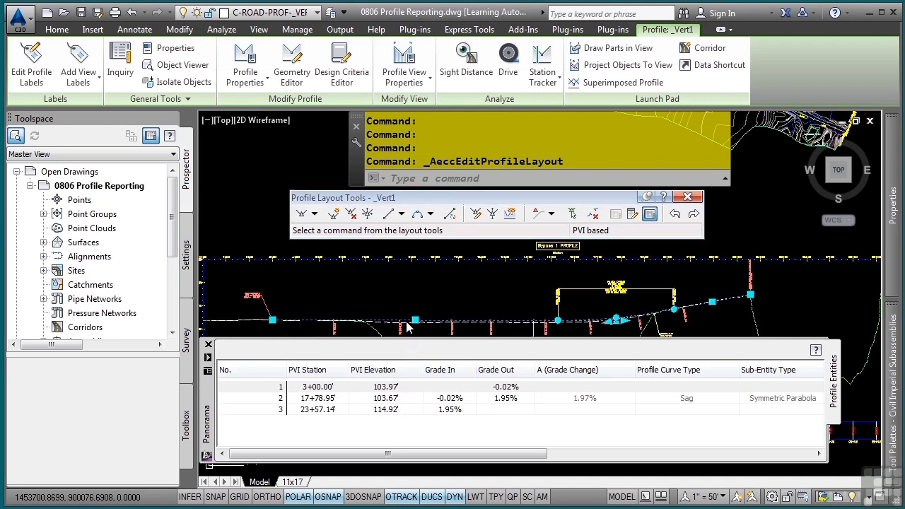
key(Escape)
key(Escape)
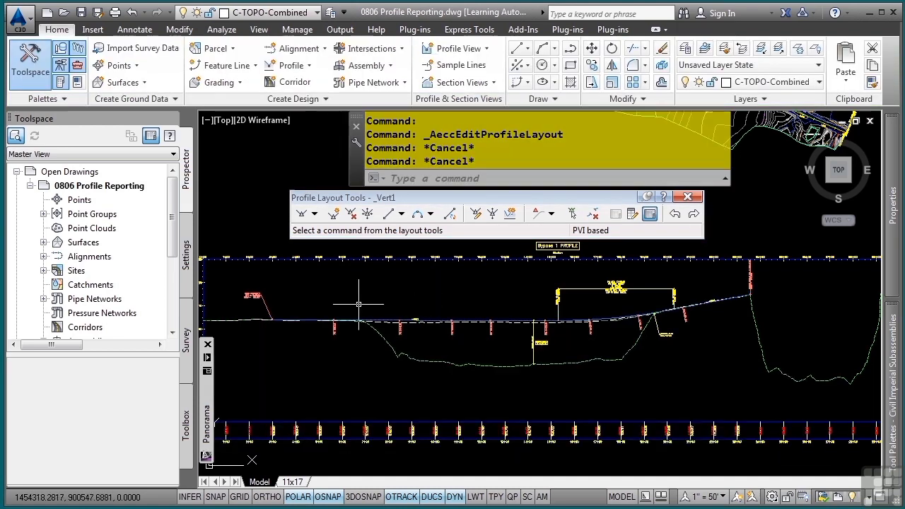
Start the PVI_Station profile report from the Reports Manager and limit its export to the _Vert1 profile picked in the drawing
click(186, 427)
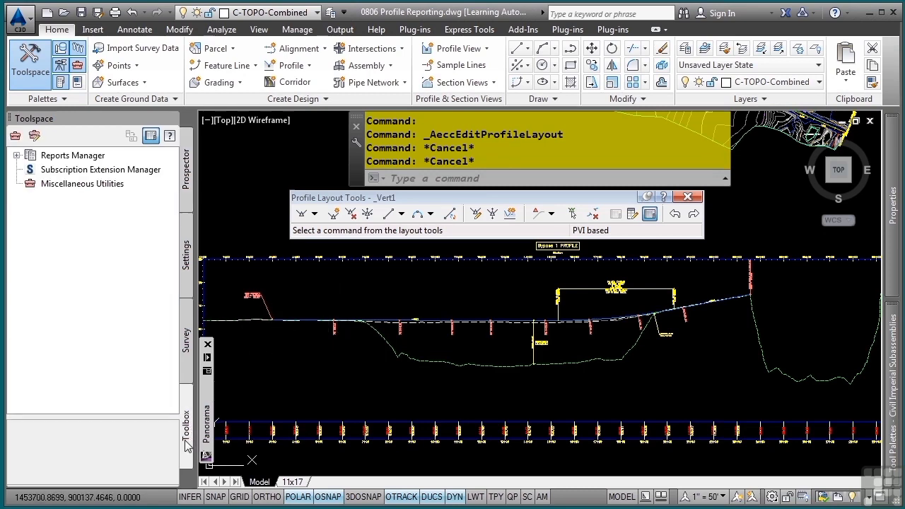
click(16, 156)
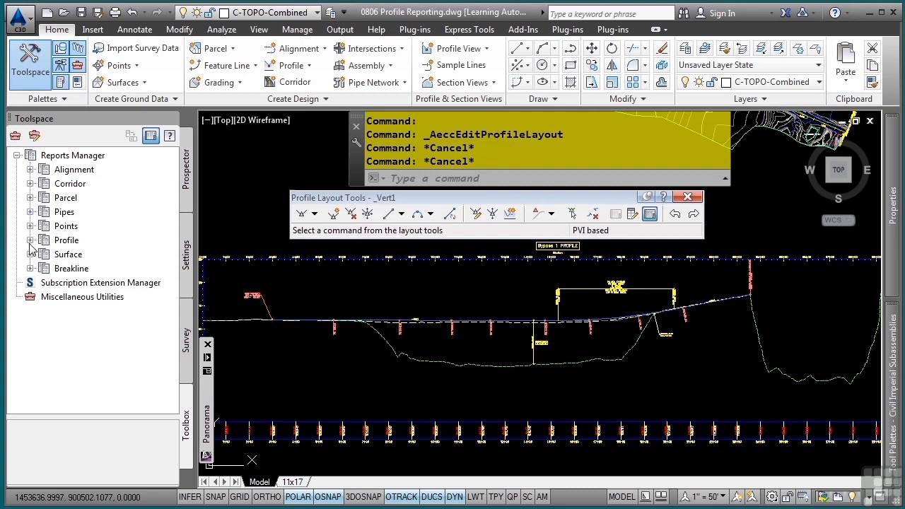
click(30, 240)
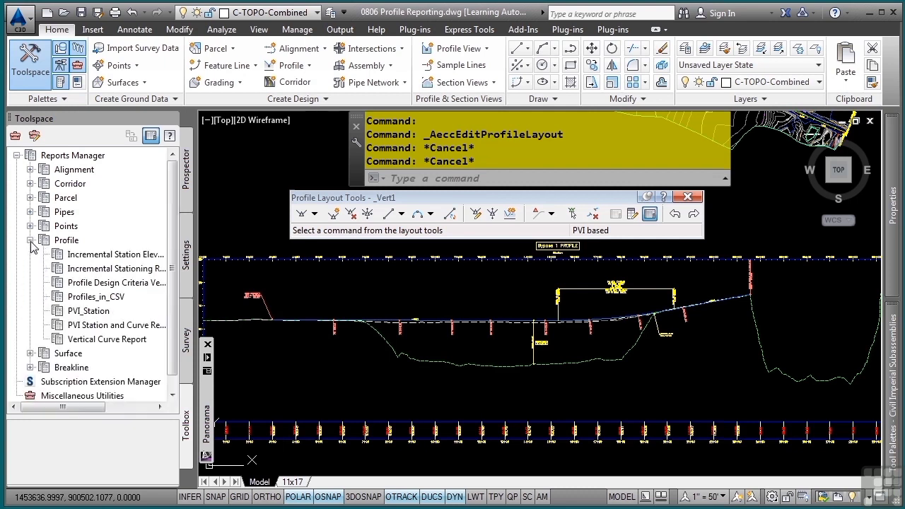
double_click(93, 314)
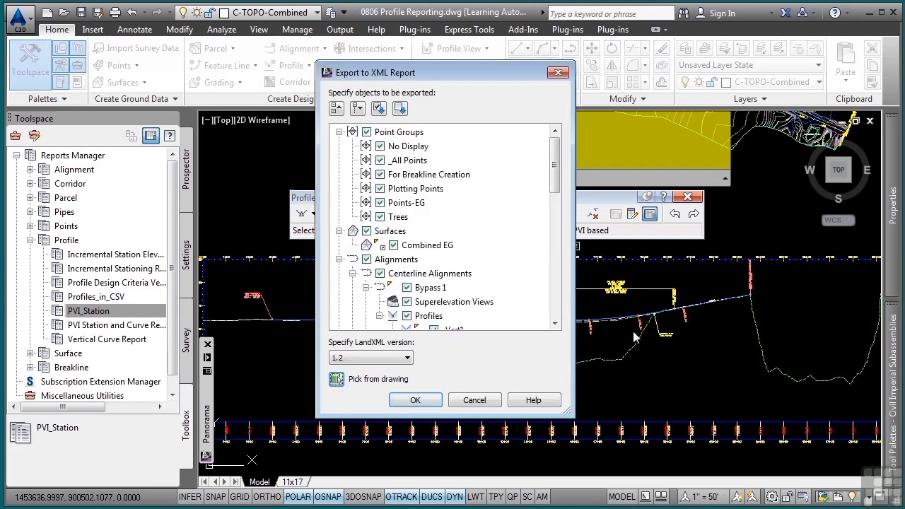
scroll(352, 285, up, 4)
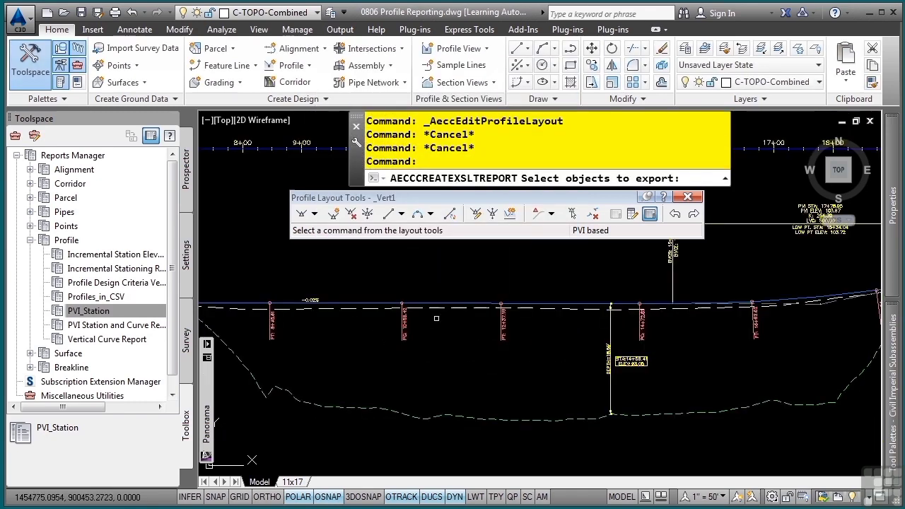
click(344, 305)
key(Return)
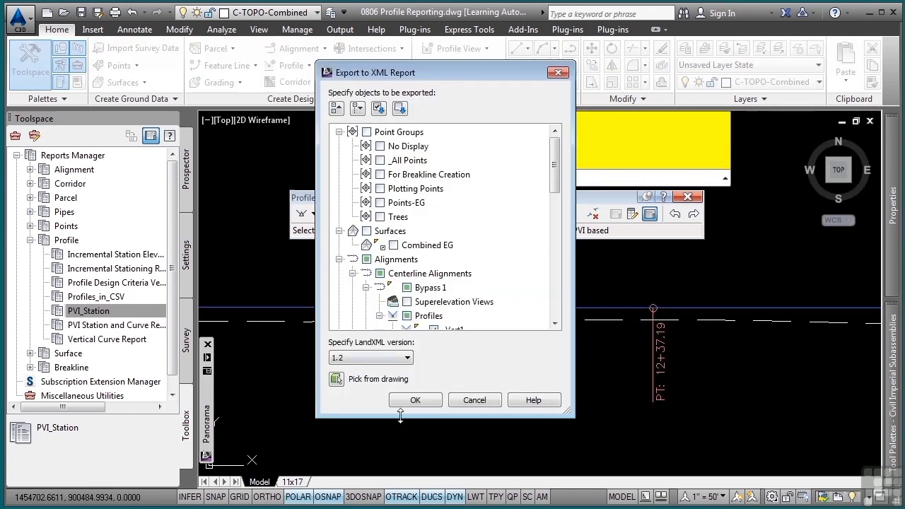
Save the PVI stations report as vert1 in the Reports folder, and review its PVI table in the browser before closing it
click(416, 400)
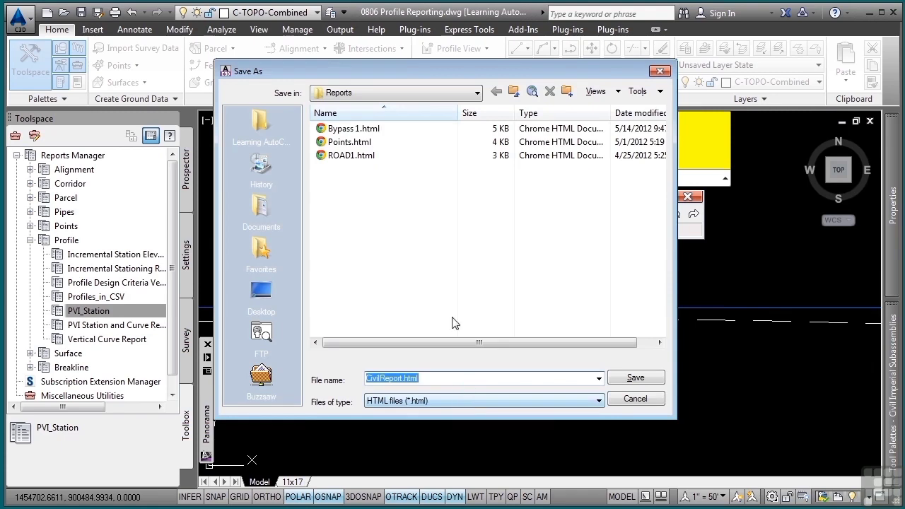
text(vert1)
key(Return)
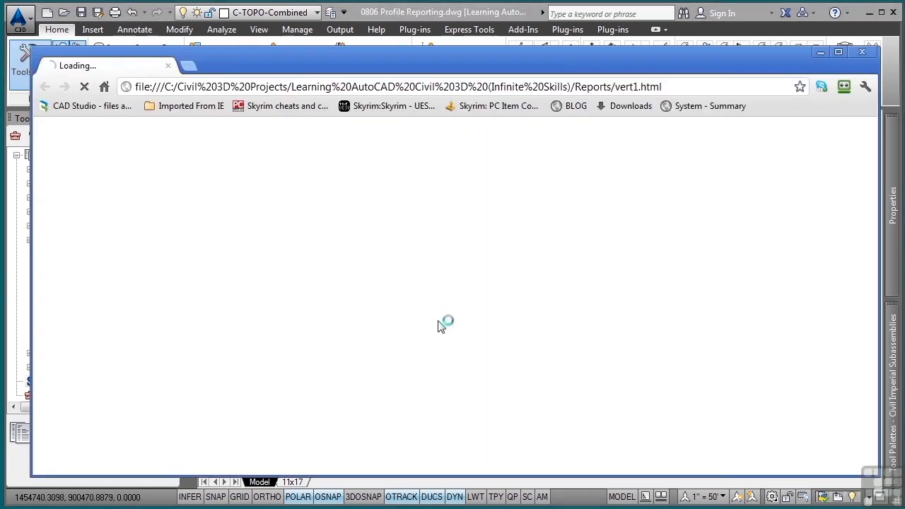
scroll(357, 269, down, 3)
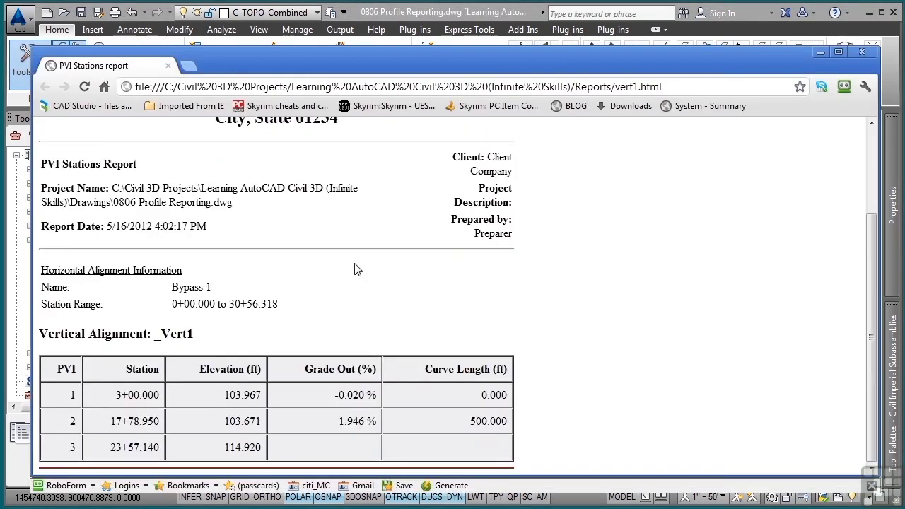
click(860, 53)
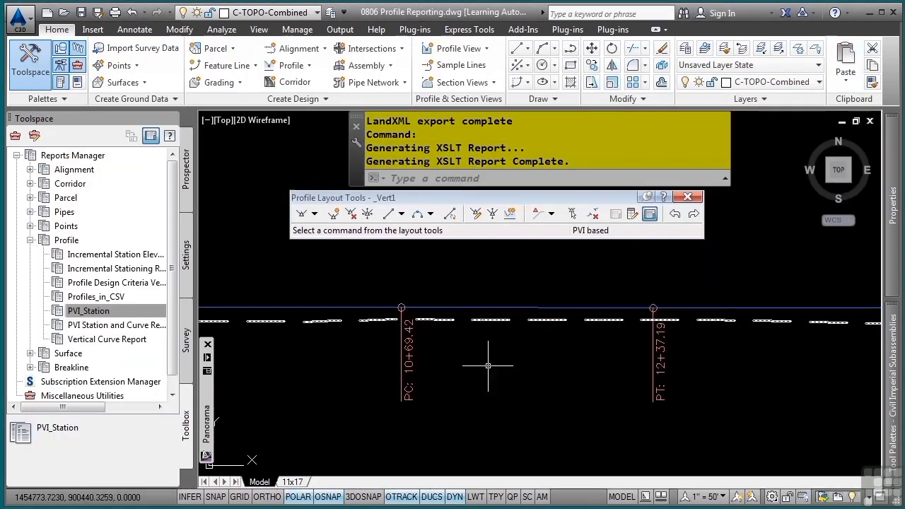
Generate the Incremental Station Elevation Difference Report for design profile _Vert1 against existing profile EX-EG(Bypass), with a station interval of 25
click(111, 255)
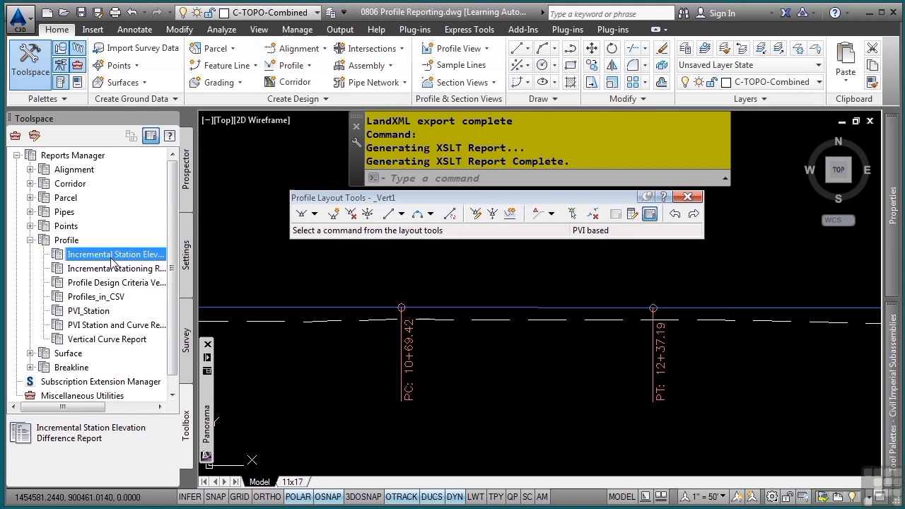
double_click(111, 256)
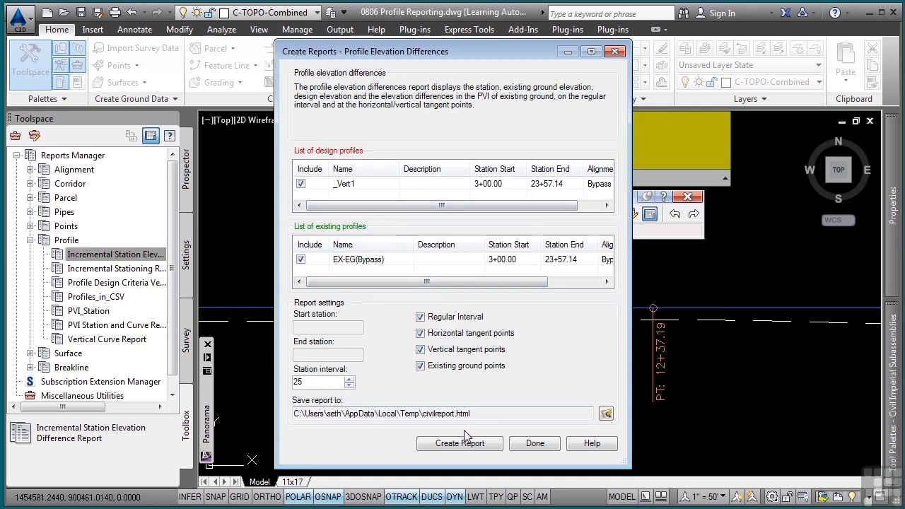
click(445, 448)
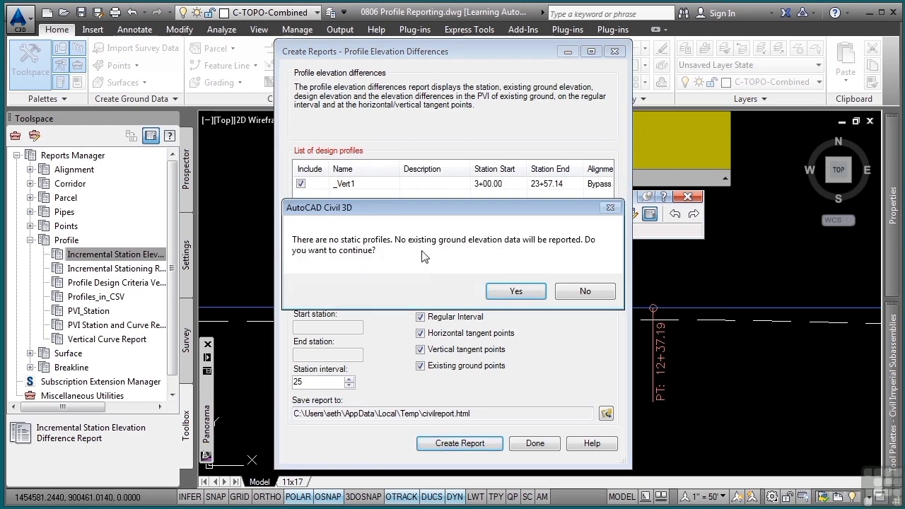
click(515, 290)
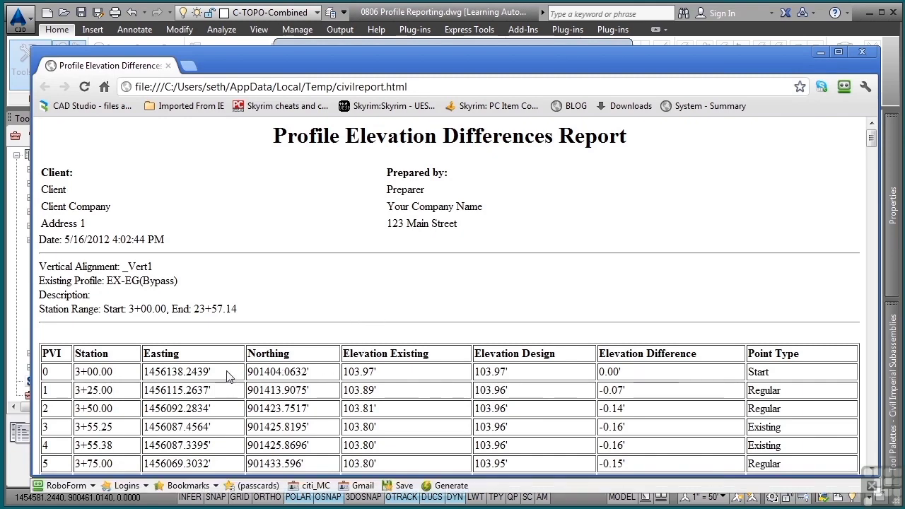
Review the station and elevation difference rows of the Profile Elevation Differences Report, then close the report and finish the report setup
scroll(226, 377, down, 5)
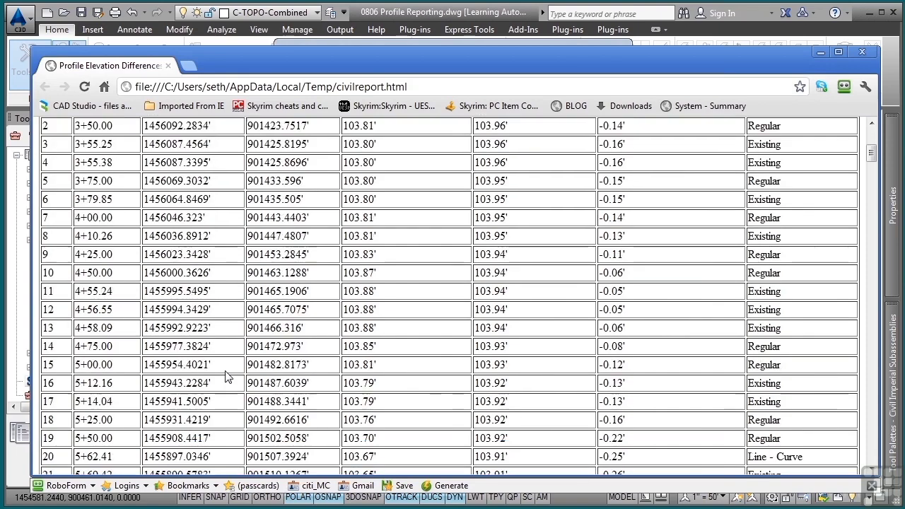
scroll(314, 329, up, 5)
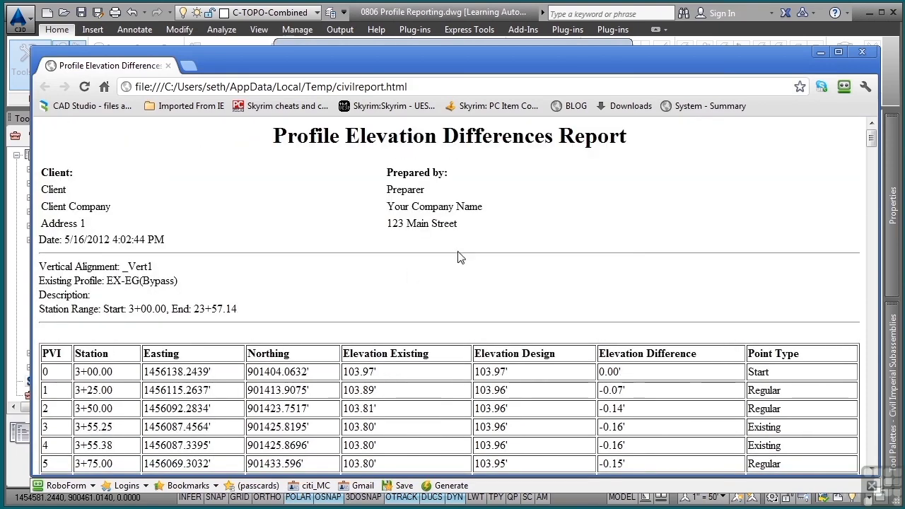
click(862, 53)
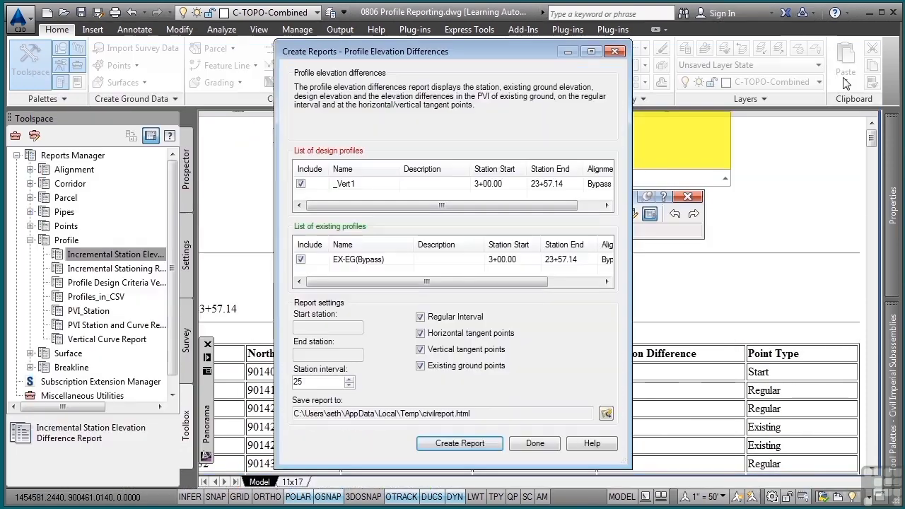
click(536, 445)
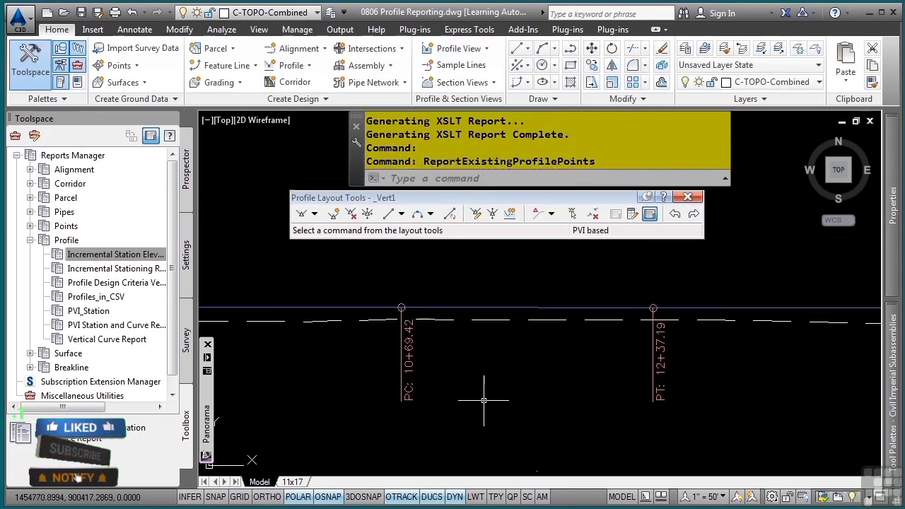